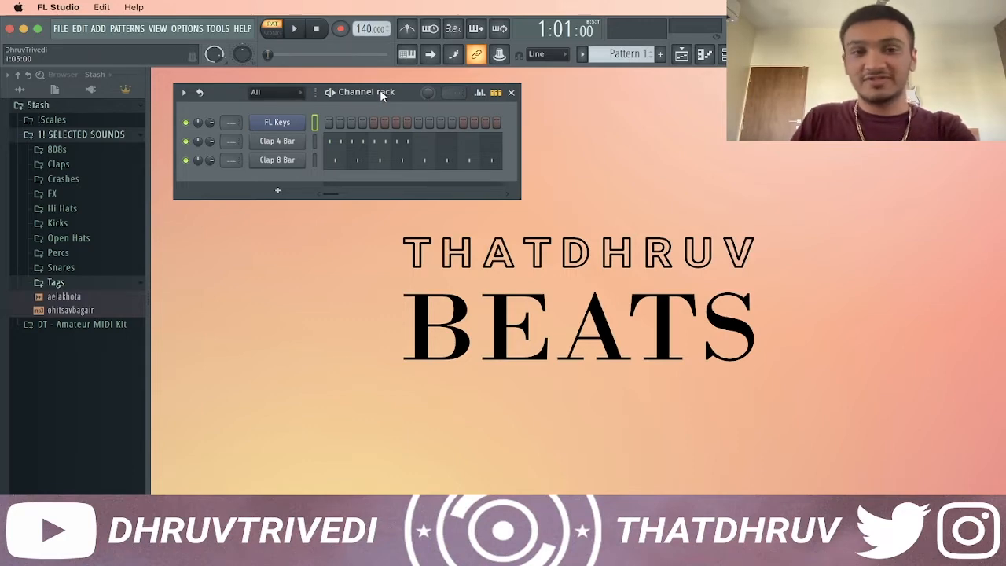
Step: Set the project tempo to 84 BPM and remove the Clap 8 Bar channel
right_click(368, 29)
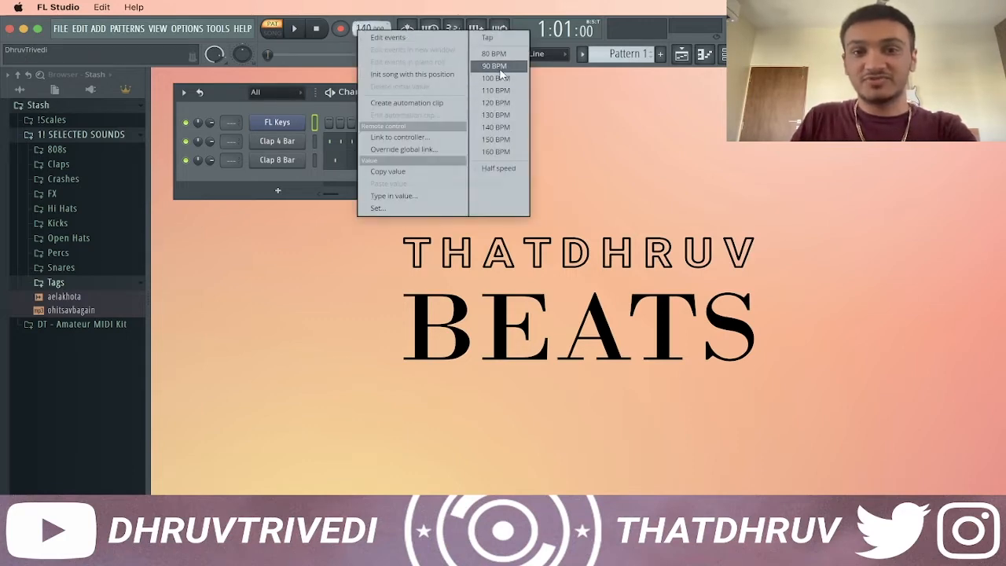
left_click(495, 54)
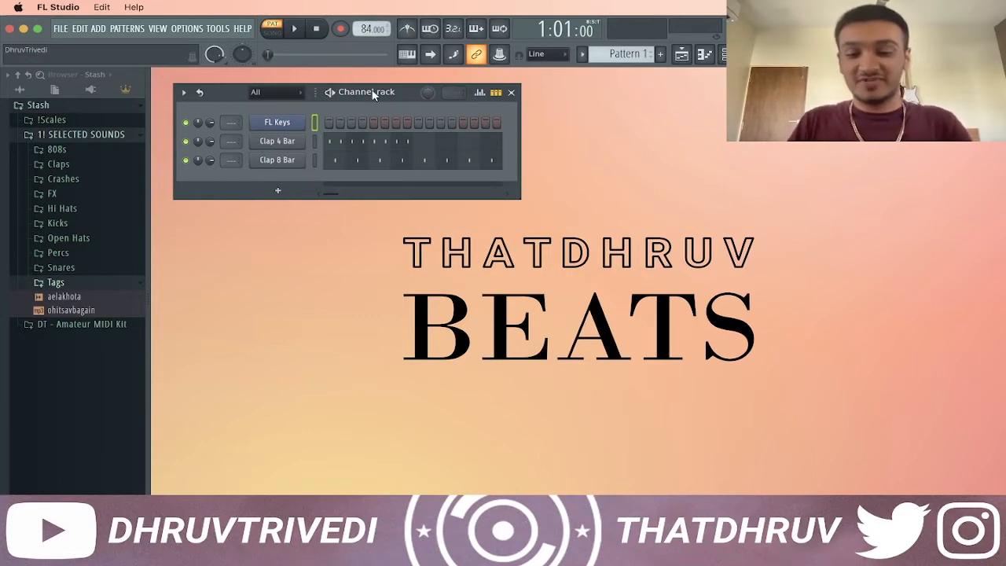
right_click(284, 160)
key("d")
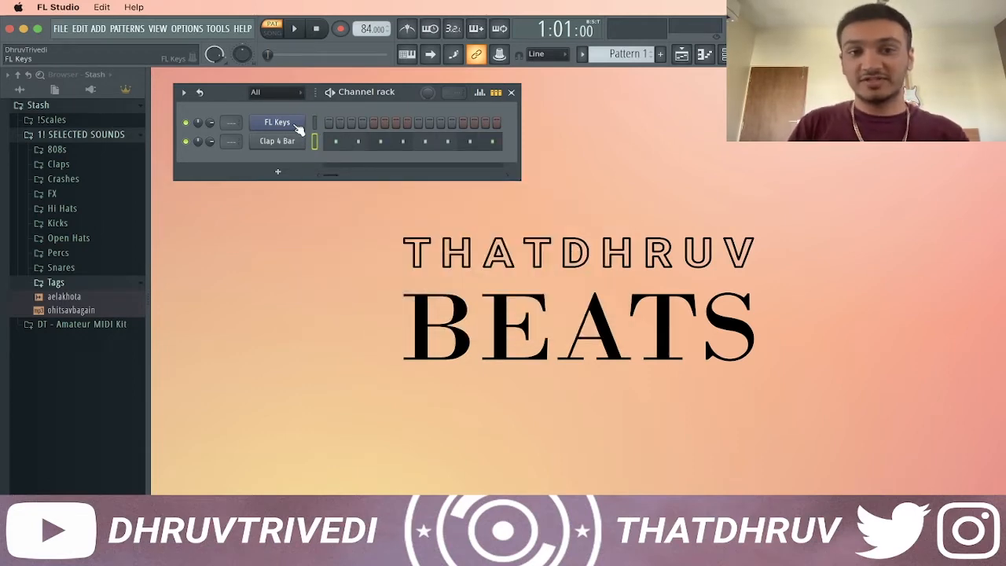
Step: Open the piano roll for FL Keys and stack E5, G5 and B5 notes at the start of bar 1
right_click(299, 126)
left_click(323, 124)
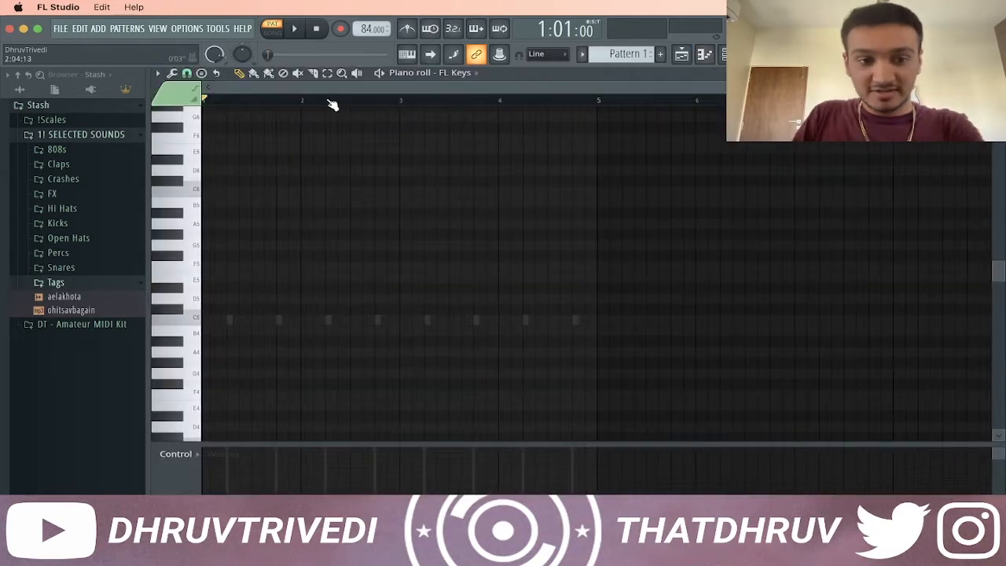
left_click(214, 279)
left_click(218, 246)
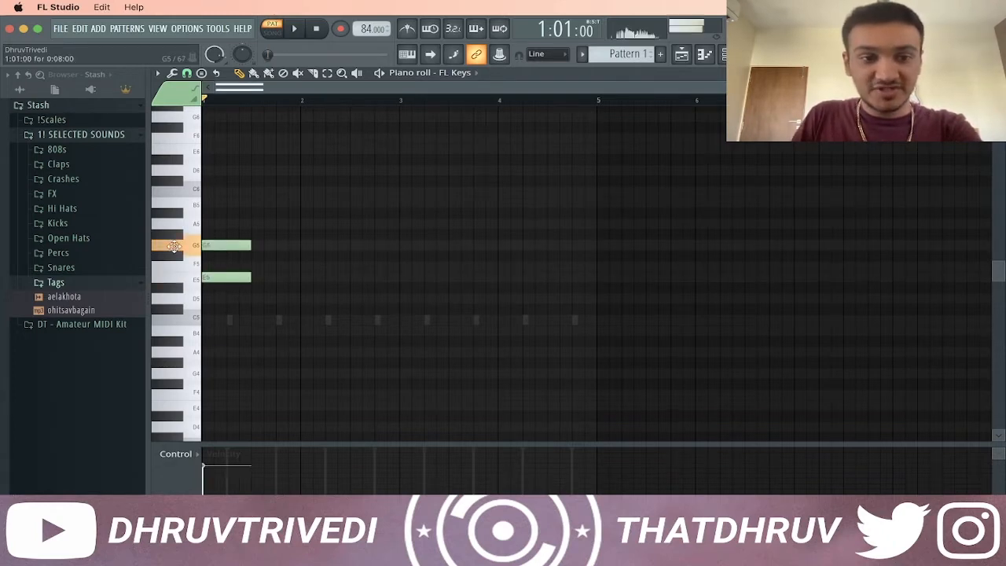
left_click(216, 203)
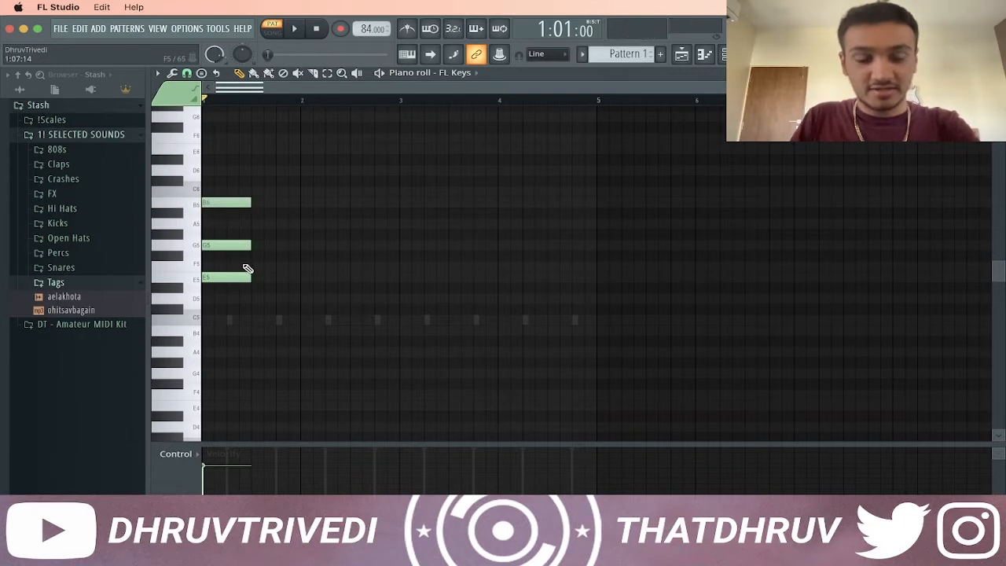
Step: Shorten the three stacked notes to one step each
left_click_drag(247, 268, 244, 263)
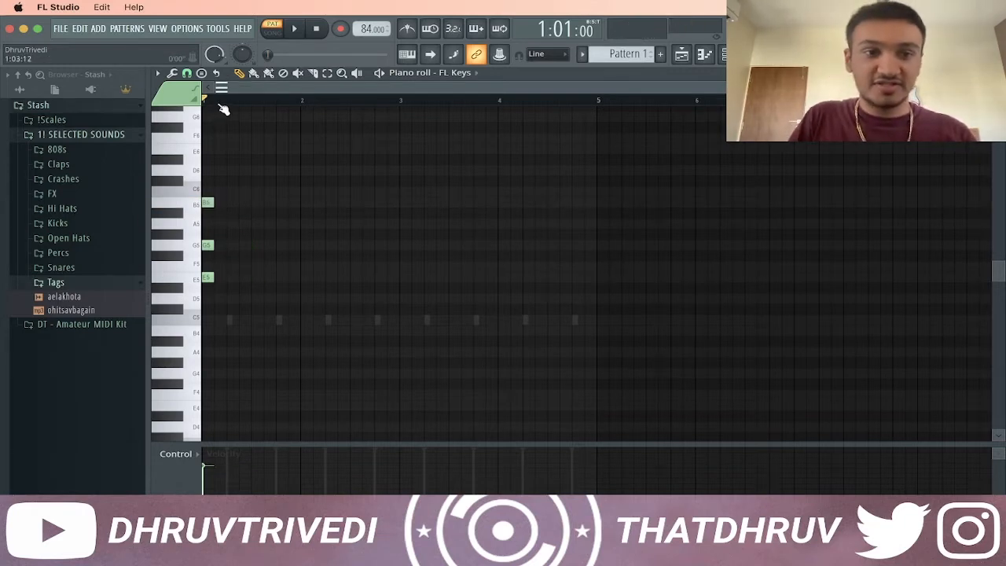
scroll(302, 88, "up", 2)
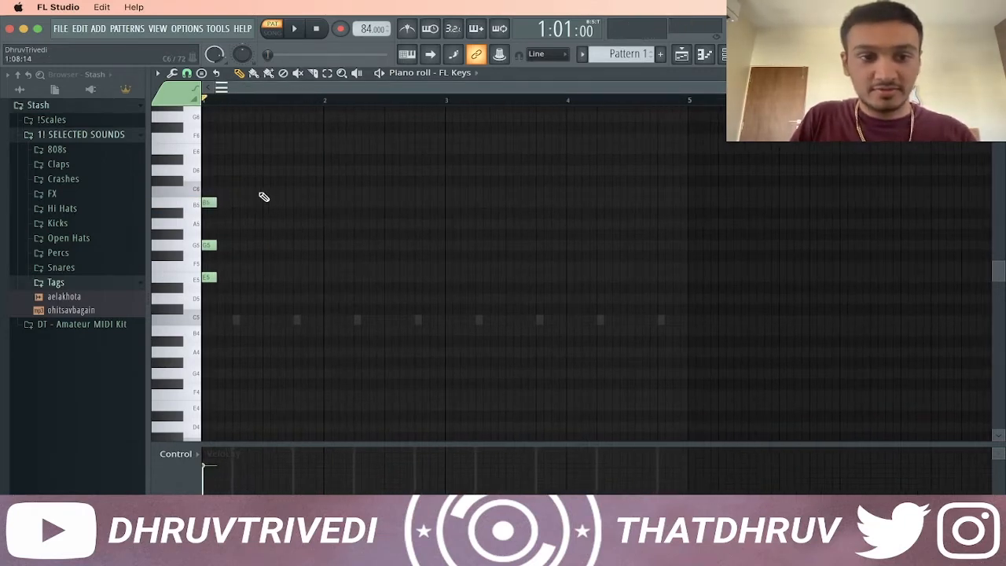
left_click_drag(265, 196, 253, 201)
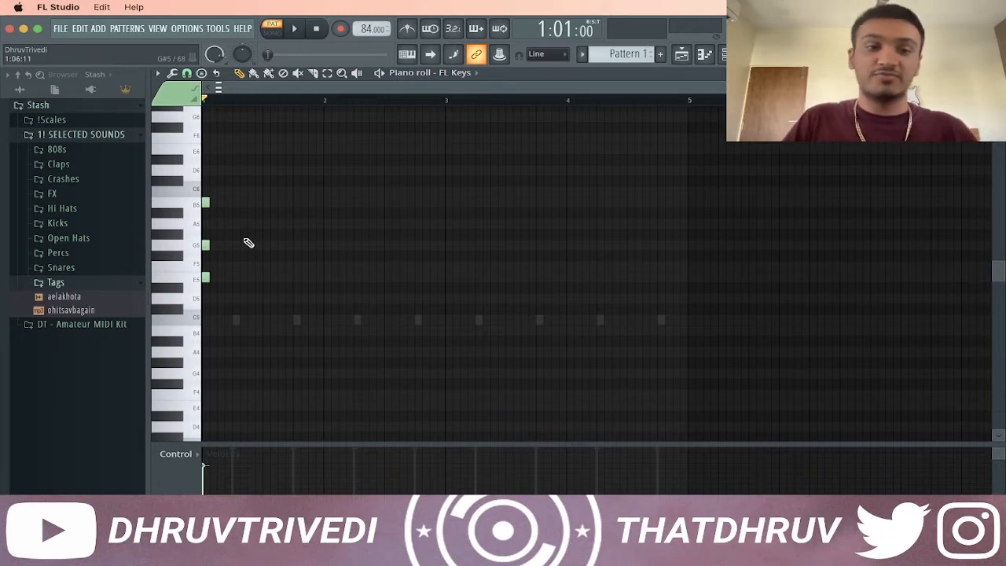
Step: Turn the chord into an arpeggio: B4 on step 2, an octave down, and G5 on step 3, lengthened to six steps
left_click_drag(211, 246, 227, 245)
left_click_drag(206, 204, 209, 206)
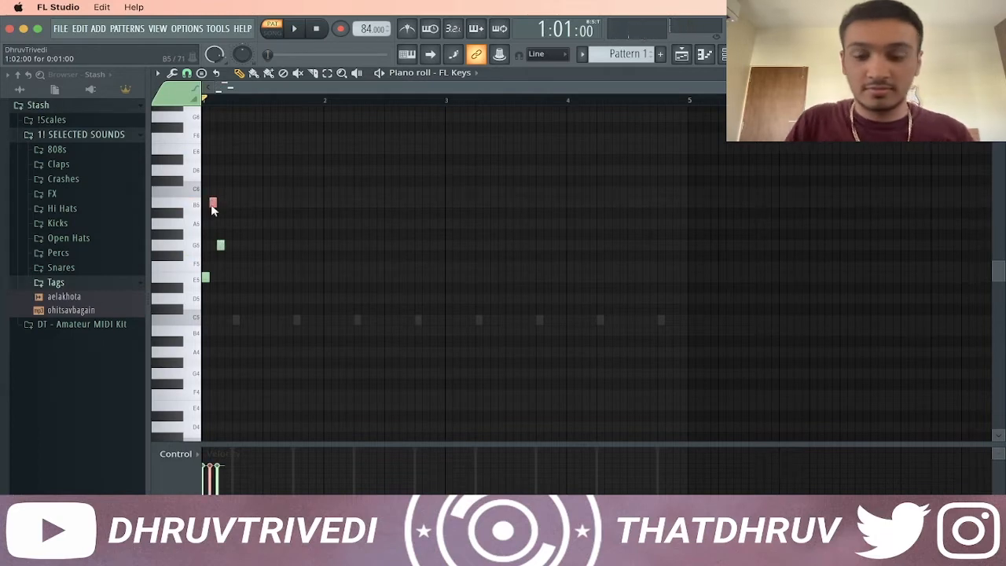
key("ctrl+Down")
key("space")
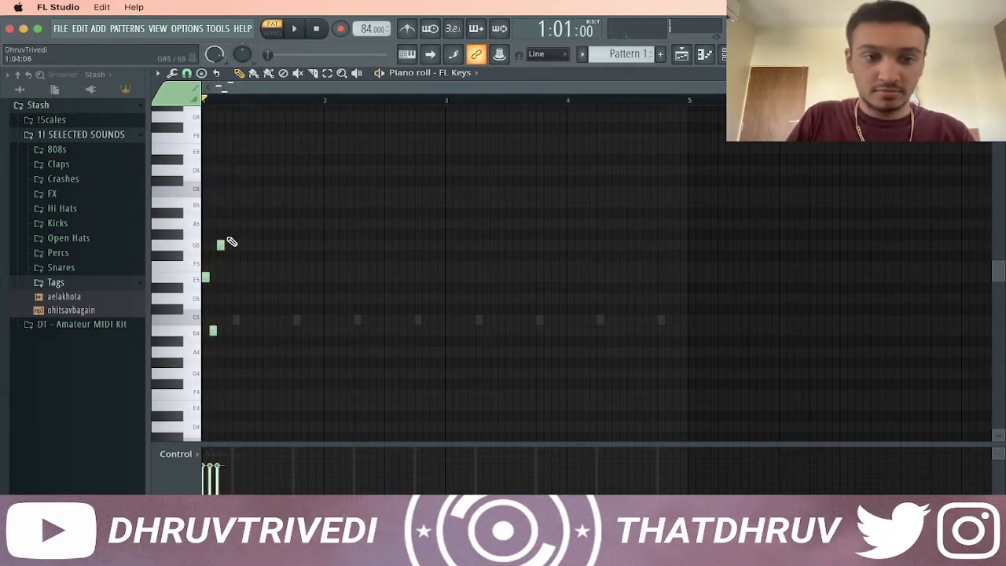
key("space")
left_click_drag(223, 245, 258, 248)
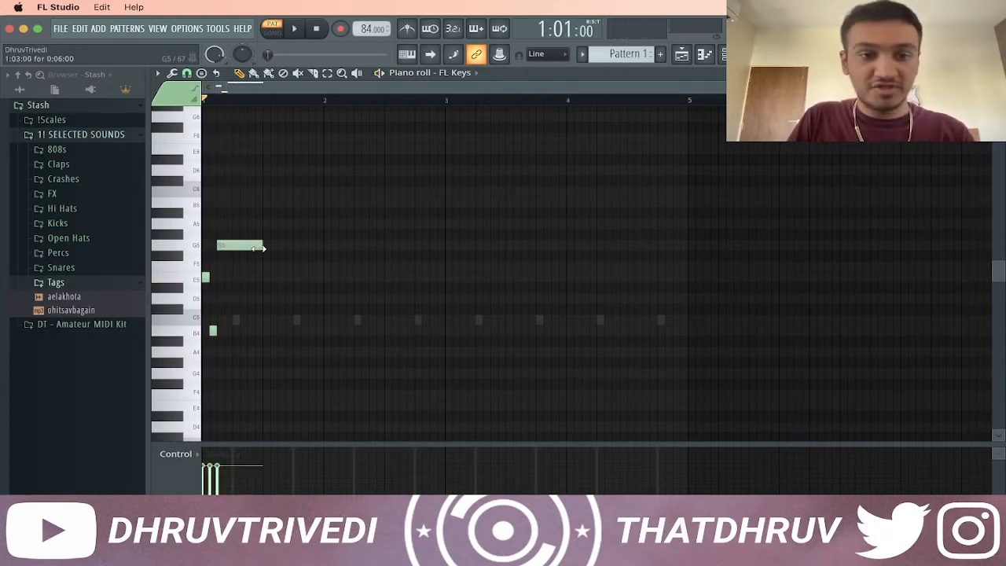
Step: Duplicate the three-note phrase into the second half of bar 1 and shorten the copied G5 to two steps
key("ctrl+b")
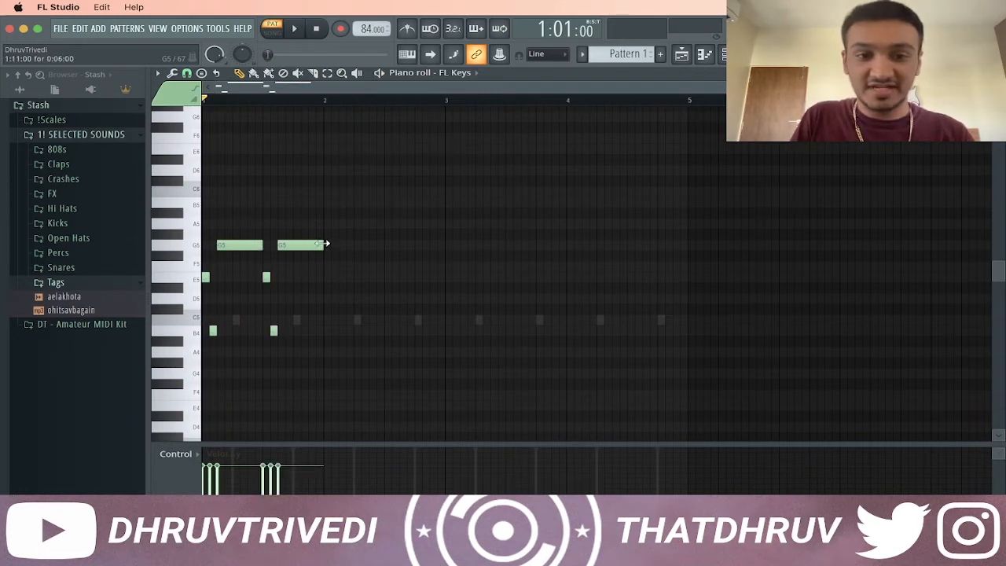
left_click_drag(301, 245, 293, 245)
key("space")
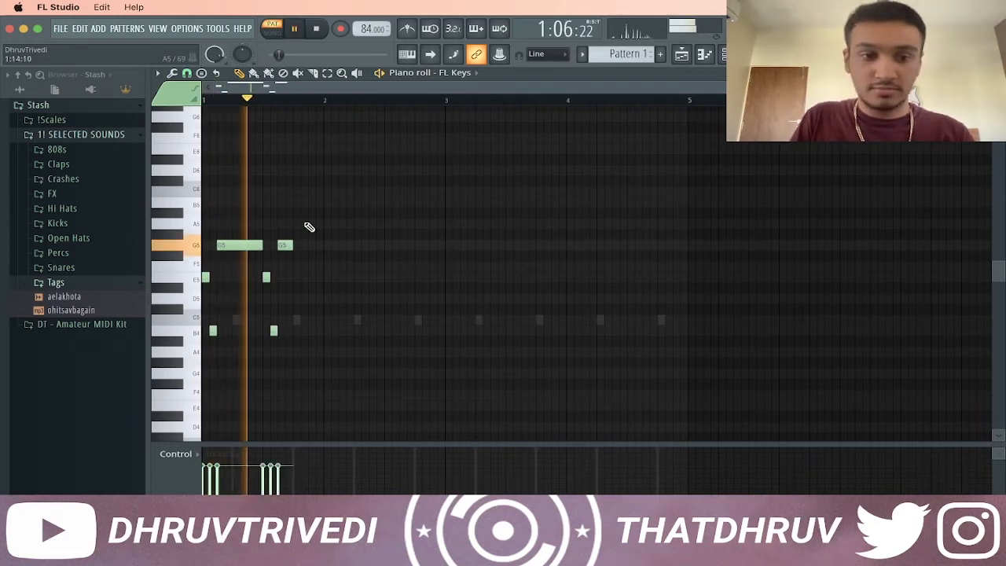
key("space")
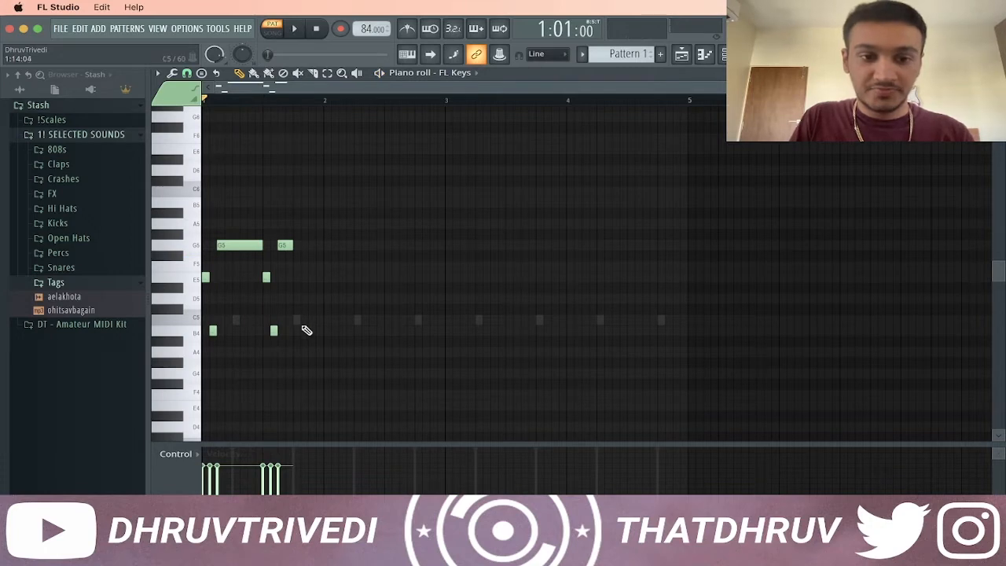
Step: Finish bar 1 with one-step B4 and F#4 notes on steps 13 and 14 and a two-step D5 on step 15
left_click(300, 331)
left_click(300, 298)
left_click(299, 267)
left_click_drag(297, 265, 295, 253)
left_click_drag(296, 298, 312, 298)
left_click_drag(296, 257, 304, 384)
key("space")
left_click_drag(315, 299, 323, 299)
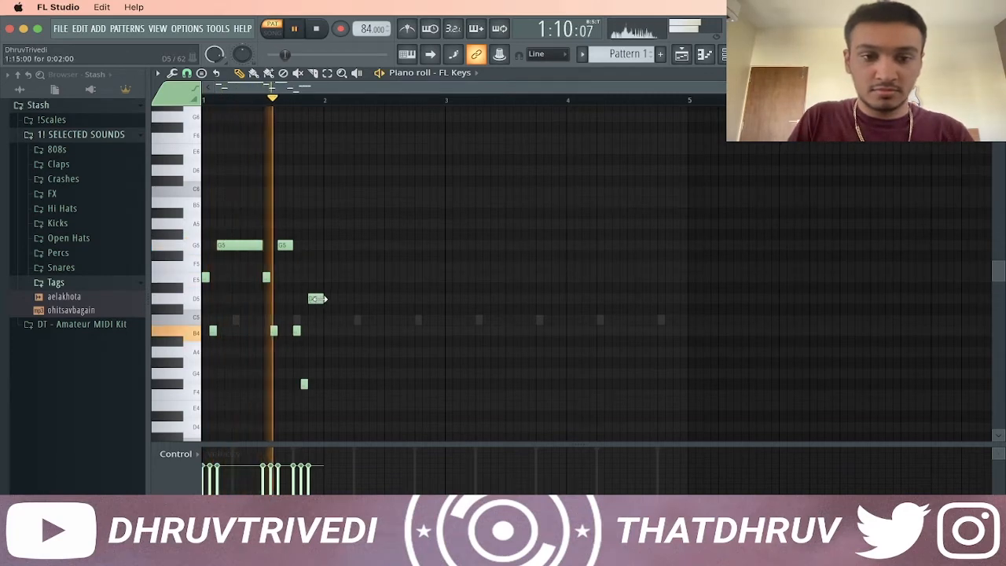
key("space")
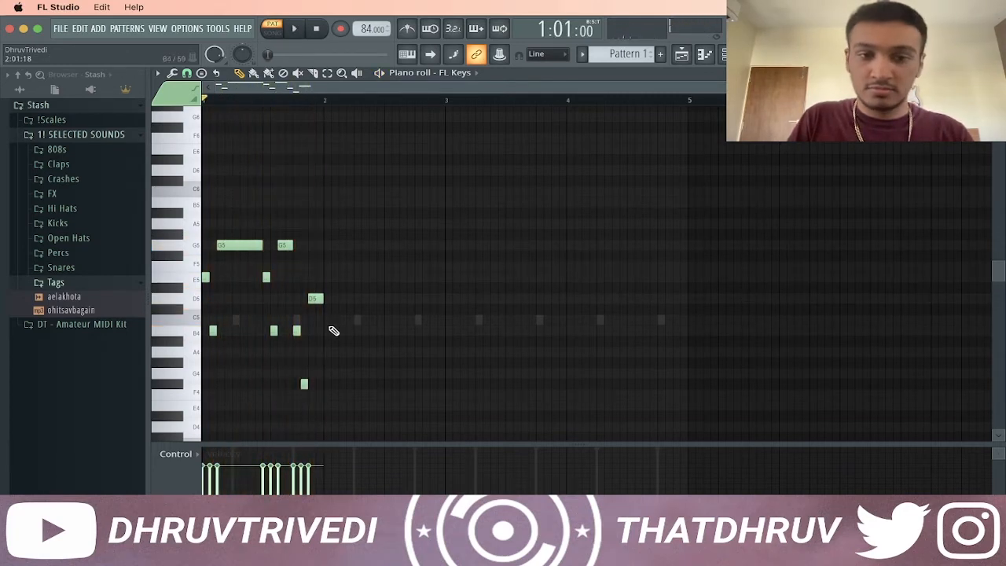
Step: Start bar 2 with an arpeggio of one-step C5 and G4 notes followed by a six-step E5
left_click(326, 320)
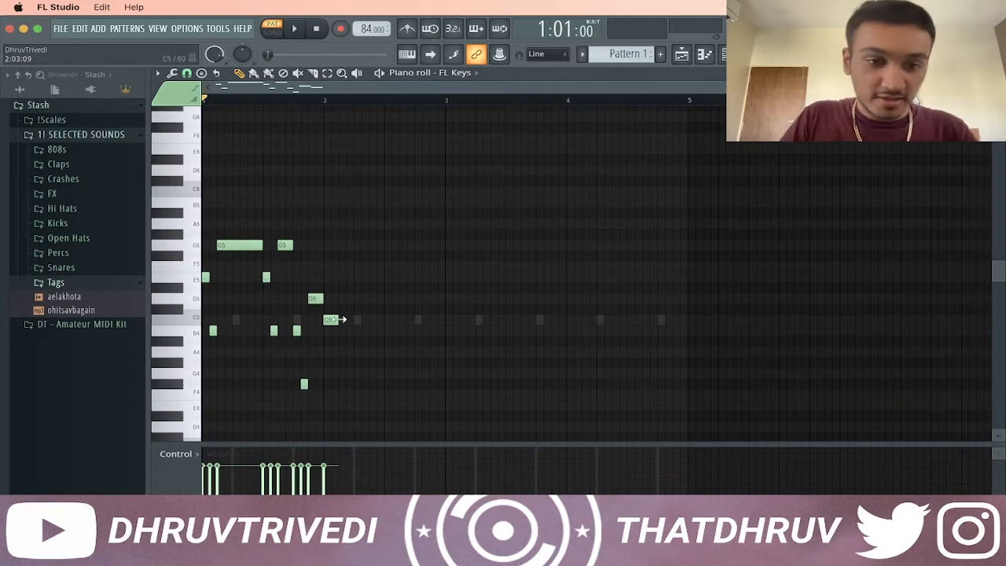
left_click(327, 277)
left_click(327, 245)
left_click_drag(327, 276, 332, 245)
key("ctrl+Down")
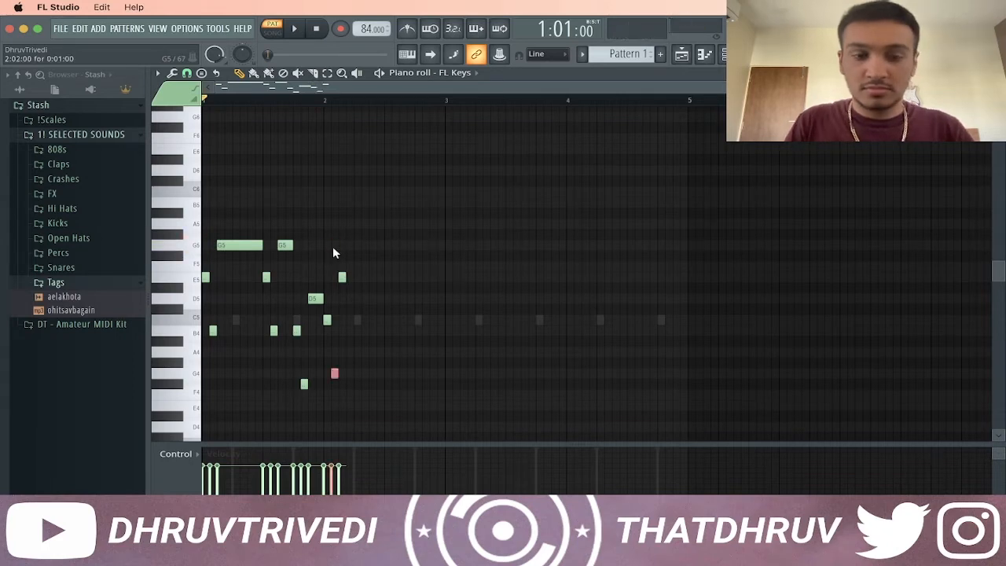
left_click_drag(344, 277, 330, 379)
Step: Duplicate the bar 2 arpeggio into the bar's second half and shorten the copied E5 to two steps
key("ctrl+b")
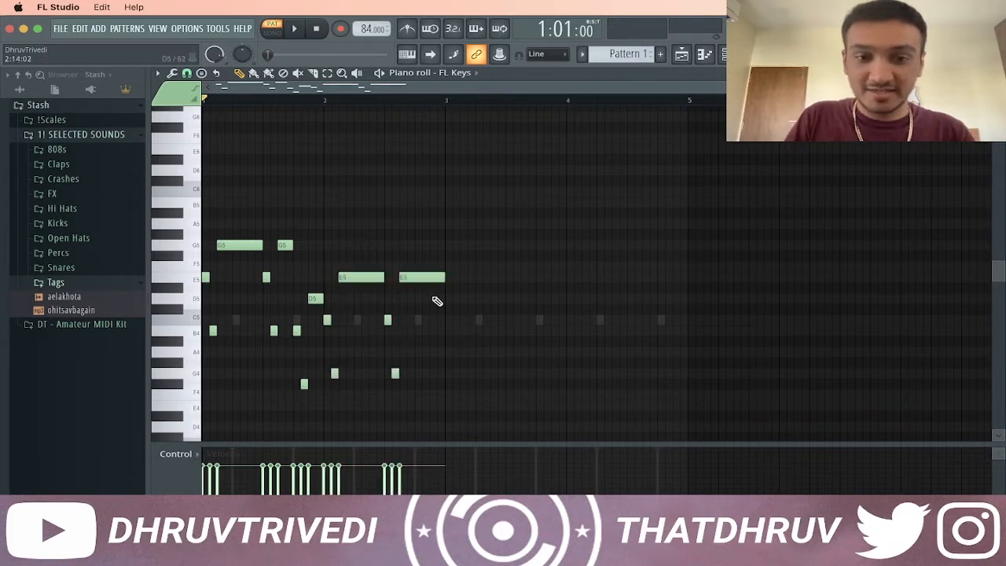
left_click_drag(414, 281, 414, 279)
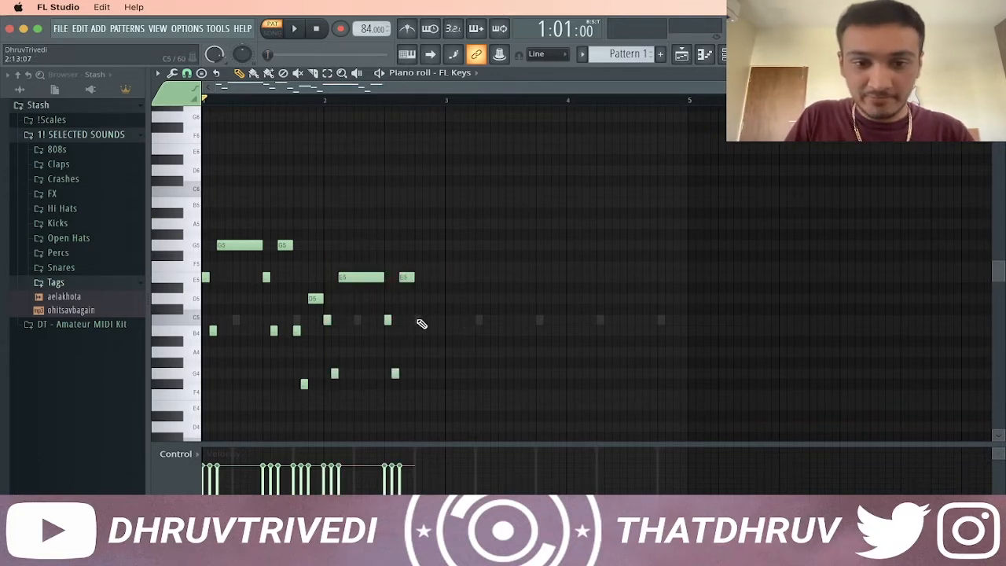
Step: Finish bar 2 with D5, A4 and F#5 notes on steps 13, 14 and 15
left_click(420, 301)
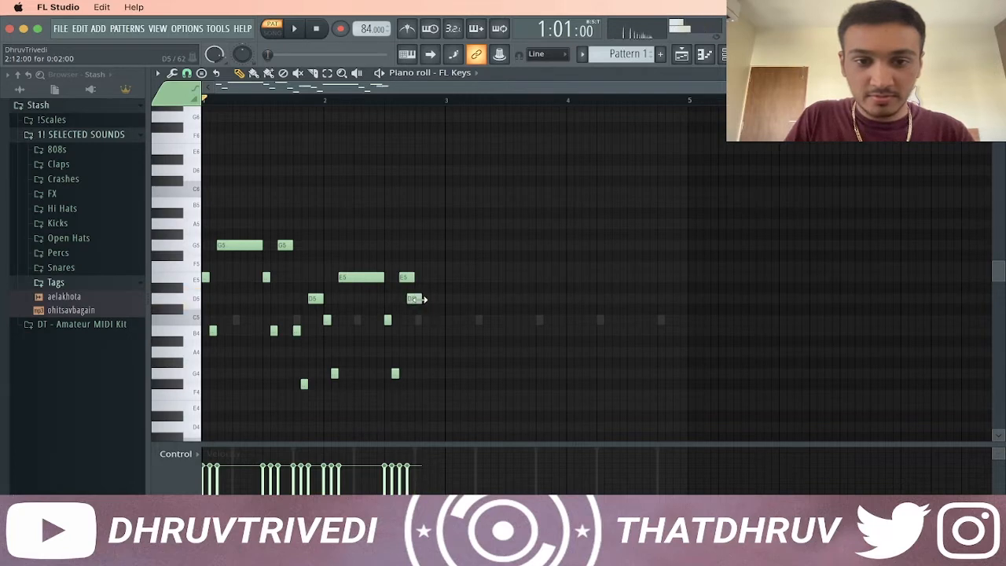
left_click_drag(428, 299, 422, 301)
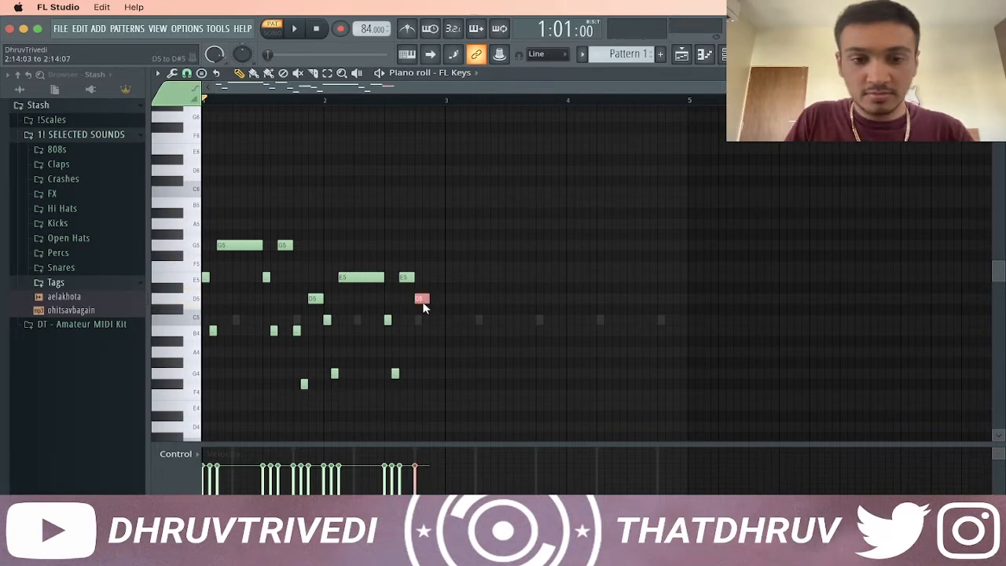
left_click(417, 298)
left_click(419, 226)
left_click(431, 256)
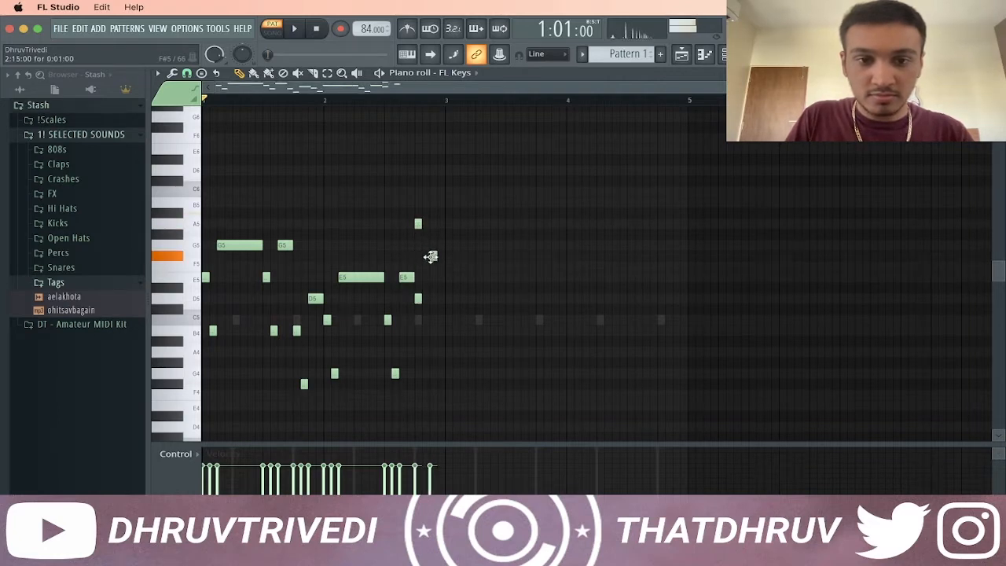
left_click_drag(418, 224, 425, 228)
key("ctrl+Down")
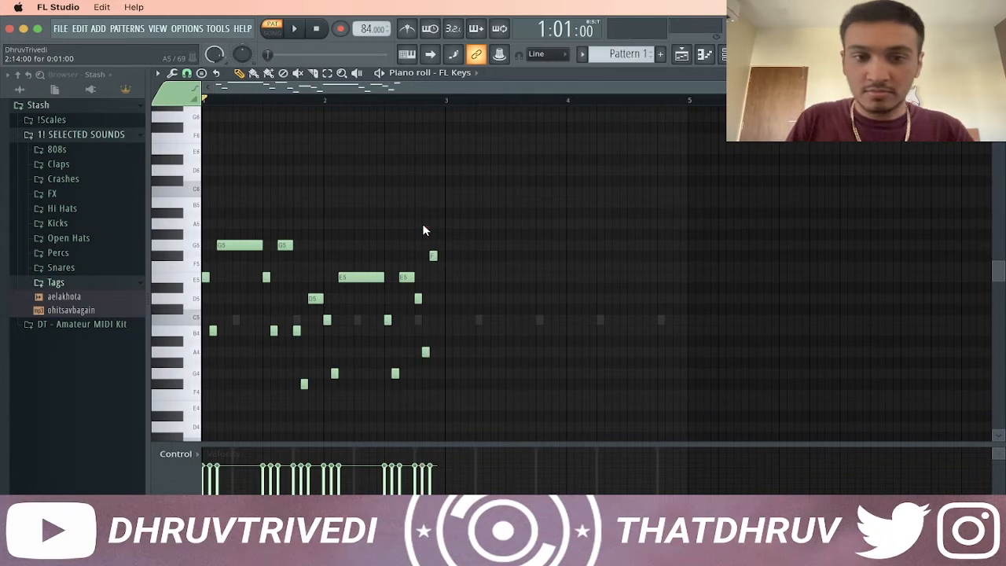
Step: Extend the last F#5 to two steps and duplicate the two-bar melody into bars 3 and 4
key("ctrl+a")
key("ctrl+b")
key("ctrl+d")
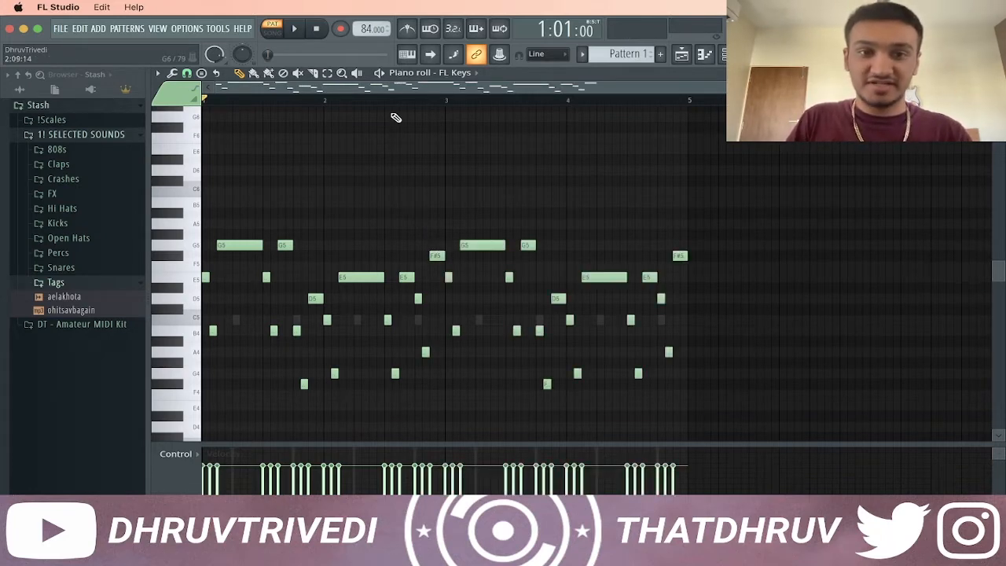
Step: Audition the four-bar melody and raise all its notes by one octave
key("space")
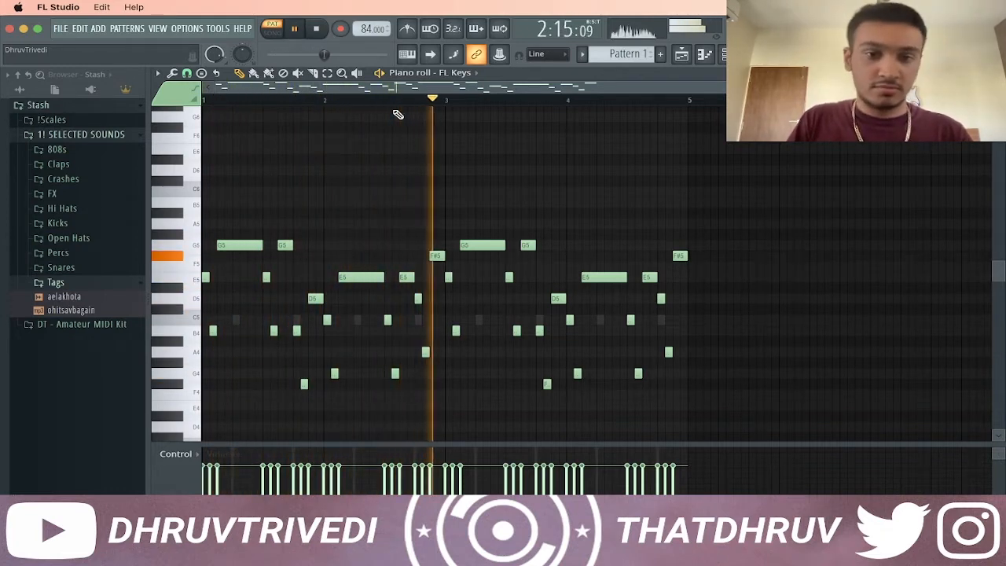
key("space")
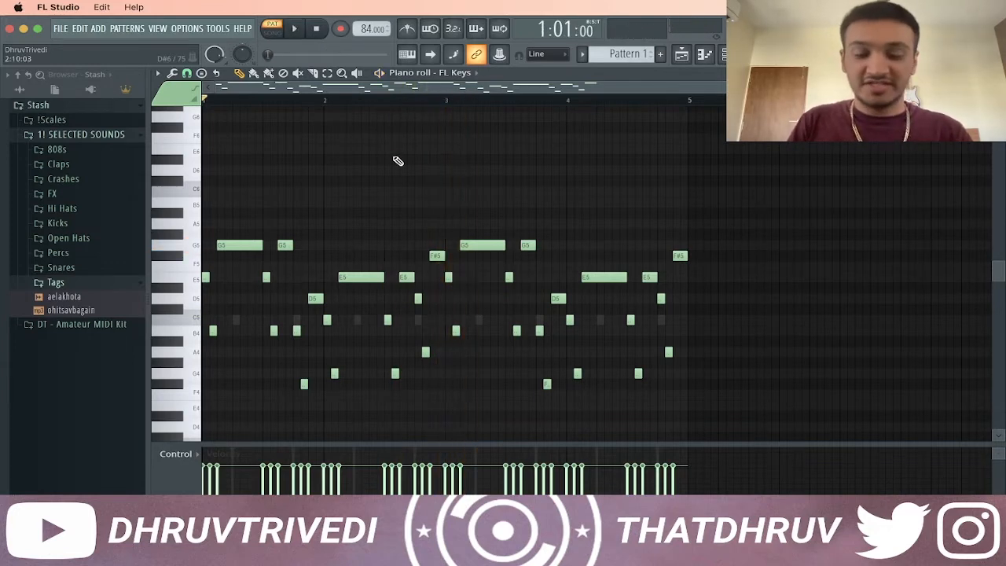
key("ctrl+Up")
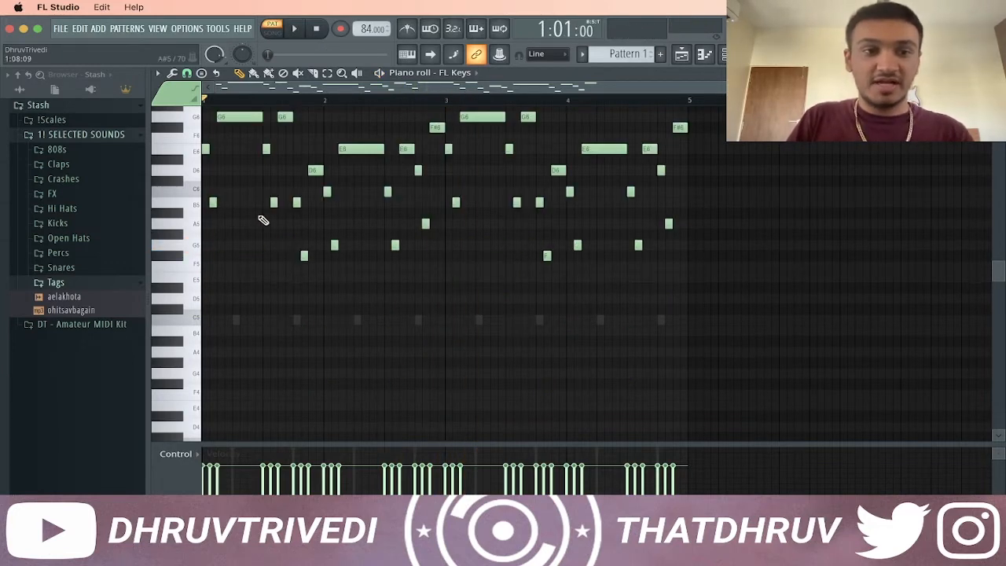
Step: Add two consecutive eight-step E4 bass notes that fill bar 1
scroll(264, 220, "down", 2)
scroll(258, 299, "down", 4)
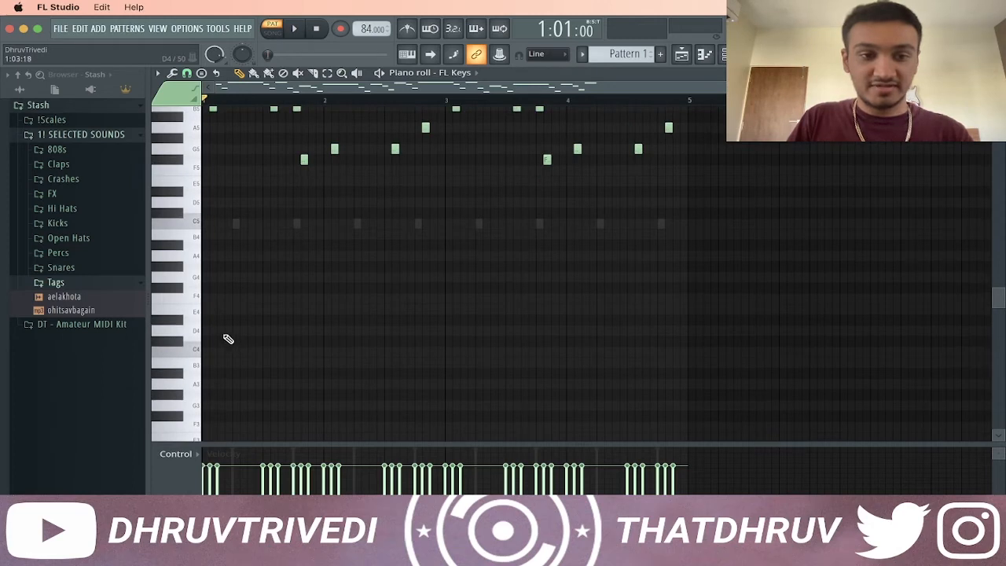
left_click(211, 309)
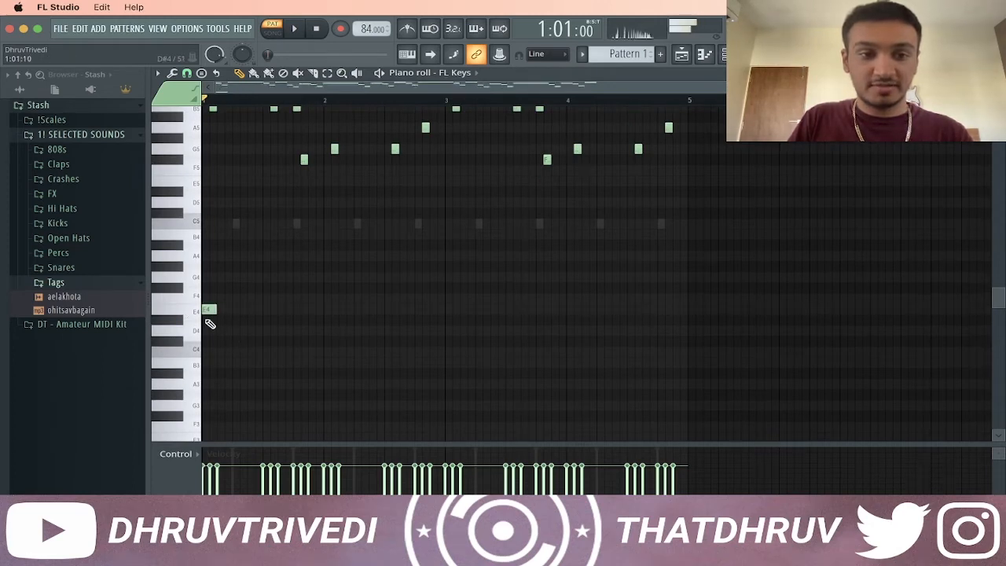
left_click_drag(208, 310, 257, 313)
left_click(268, 310)
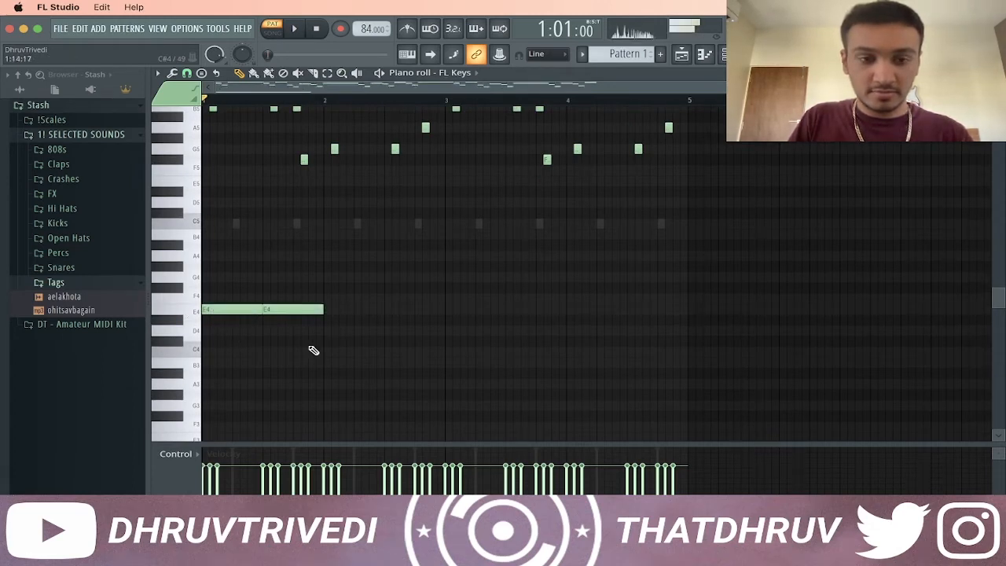
Step: Add eight-step bass notes: B3 on step 13 of bar 1, C4 on steps 1 and 9 of bar 2, and D4 on its step 13
left_click(302, 365)
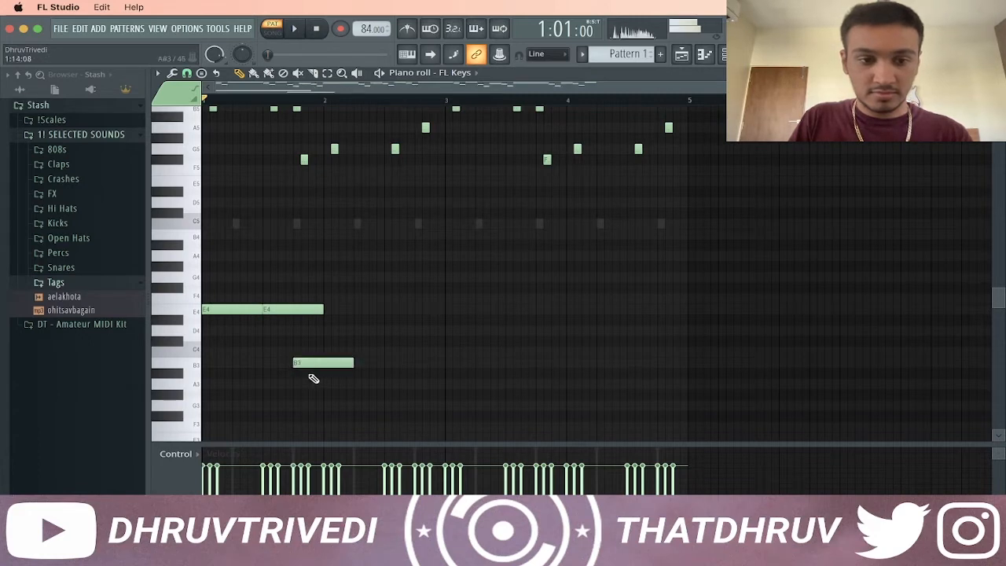
left_click(328, 352)
left_click(391, 351)
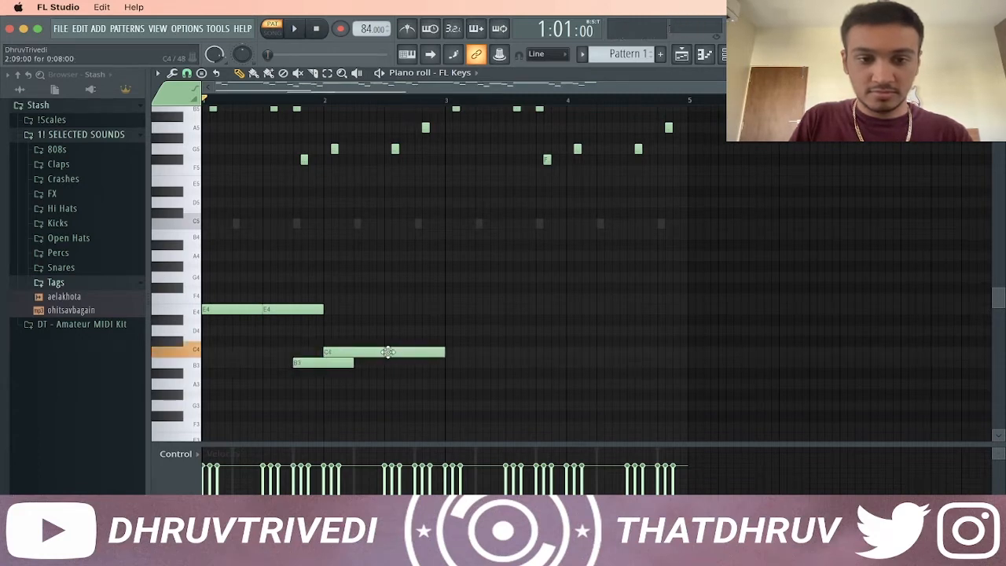
left_click(422, 330)
Step: Trim the overlapping bass notes so each ends where the next begins, and duplicate the two-bar bass line into bars 3 and 4
left_click_drag(197, 308, 198, 366)
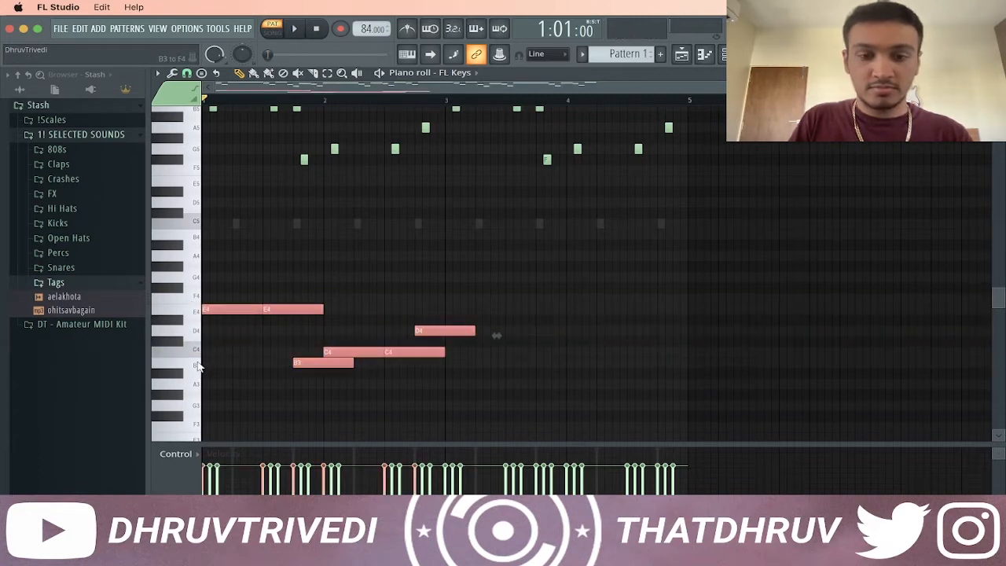
key("ctrl+l")
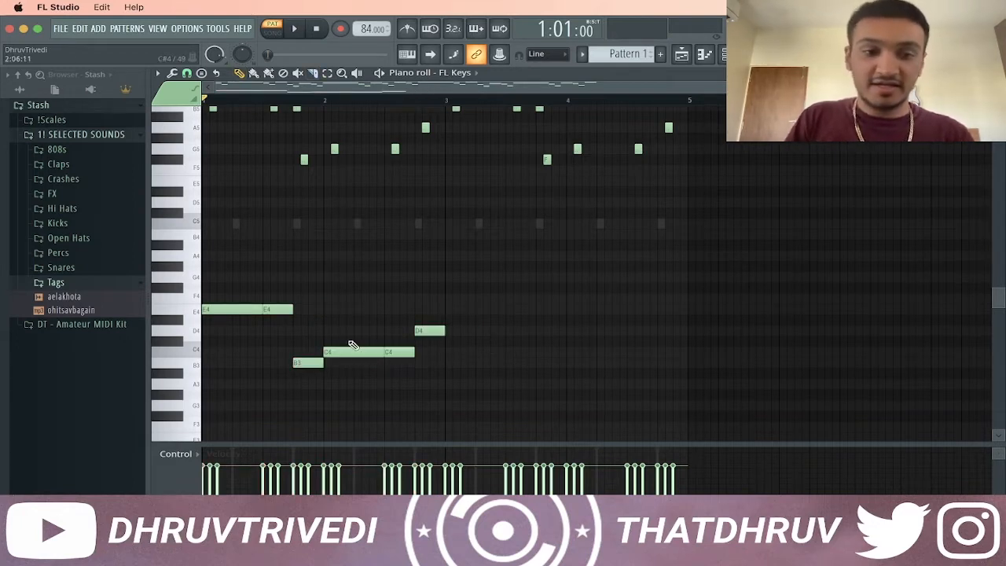
left_click_drag(202, 301, 192, 393)
key("ctrl+b")
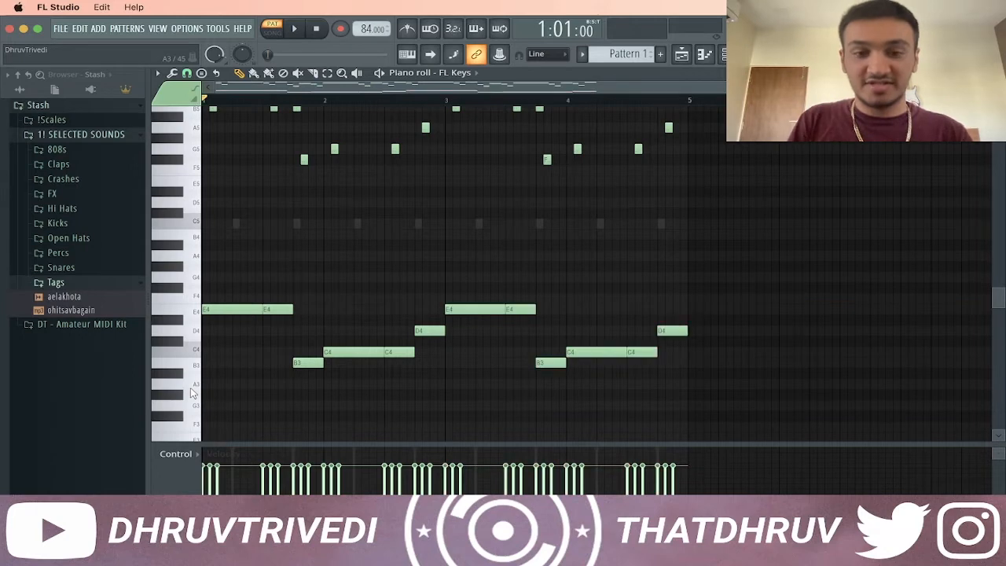
Step: Audition the four-bar melody together with its bass line
key("space")
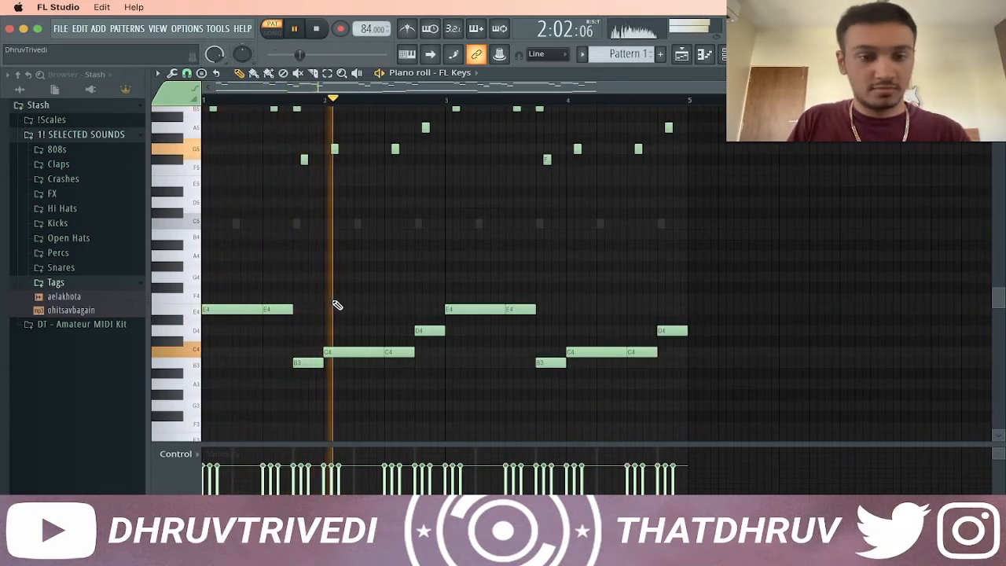
scroll(349, 279, "up", 1)
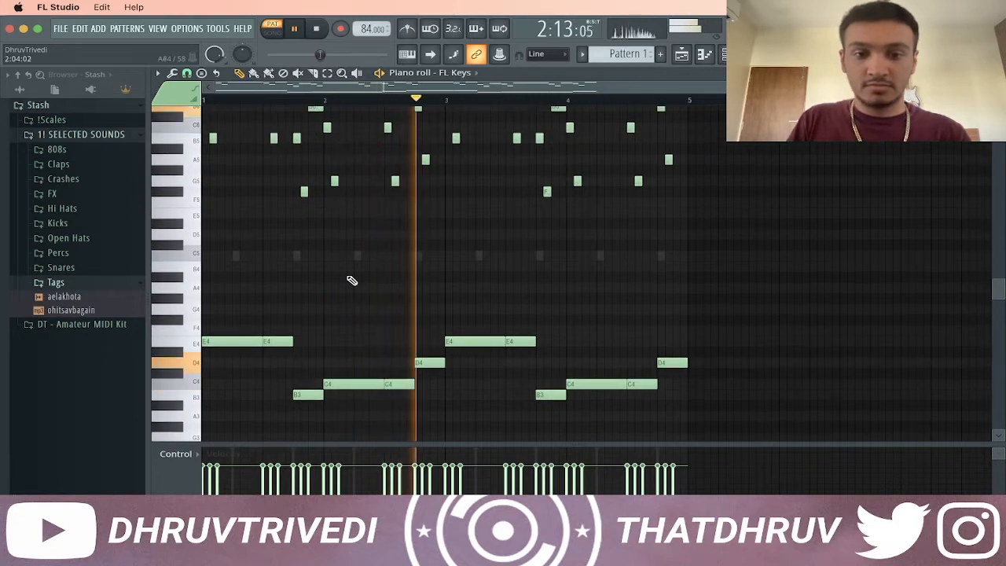
key("space")
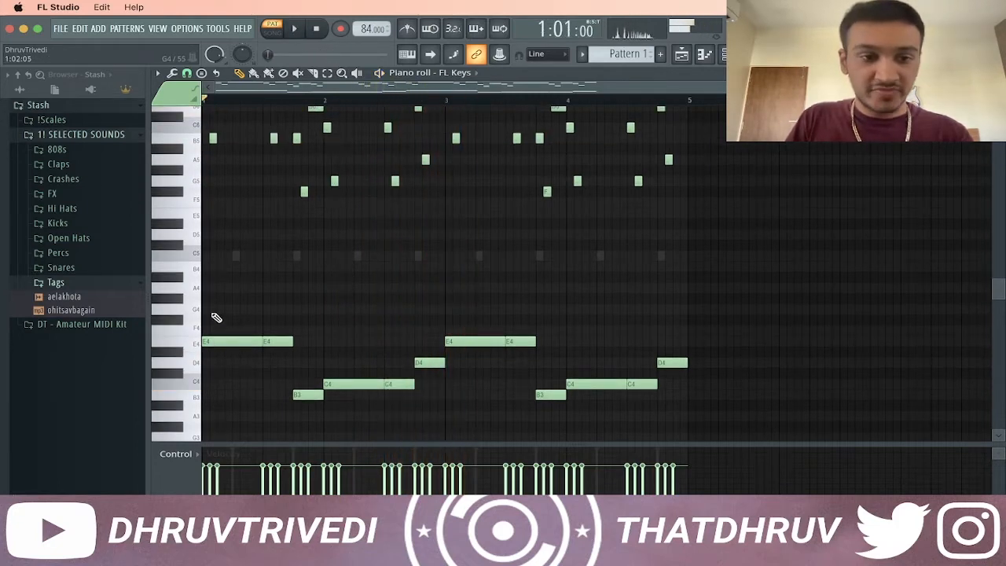
Step: Build bar 1's chords by adding G4 and B4 above both E4 notes, and D4 and F#4 above the B3, matching their lengths
left_click(212, 311)
left_click(214, 267)
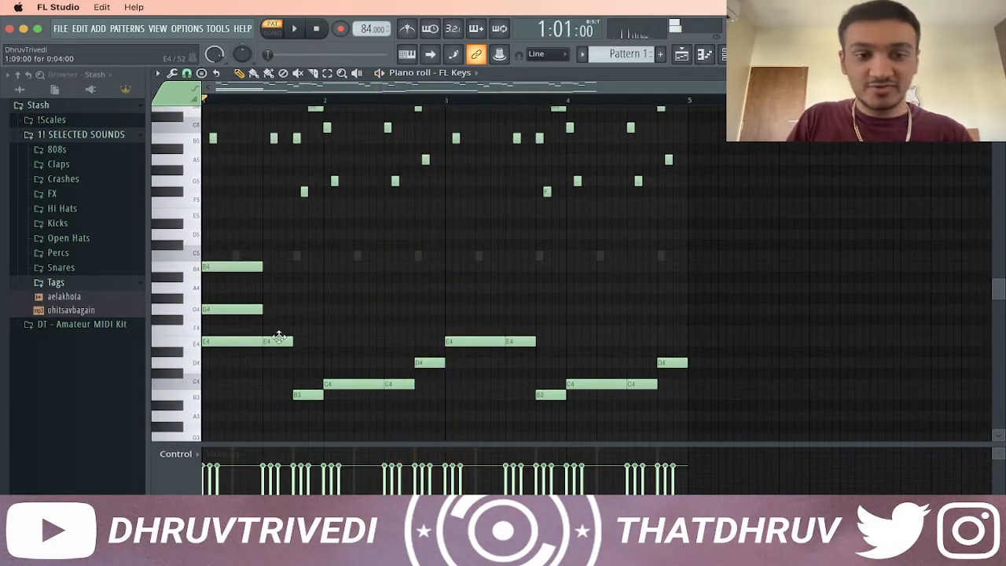
left_click_drag(263, 309, 278, 309)
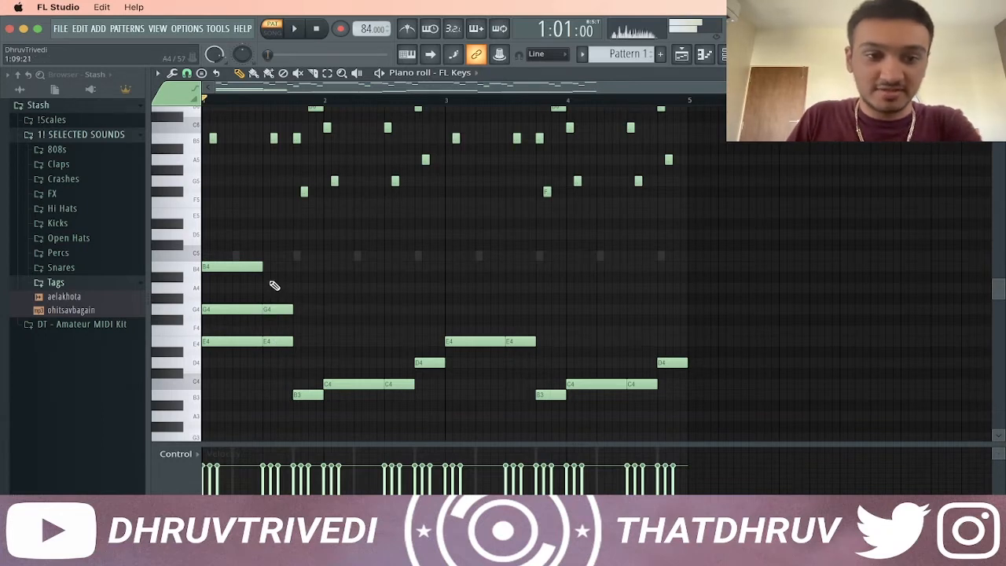
left_click_drag(264, 268, 280, 268)
left_click(299, 362)
left_click(300, 320)
Step: Build bar 2's chords by adding E4 and G4 above both C4 notes, and F#4 and A4 above the D4, matching their lengths
left_click(333, 341)
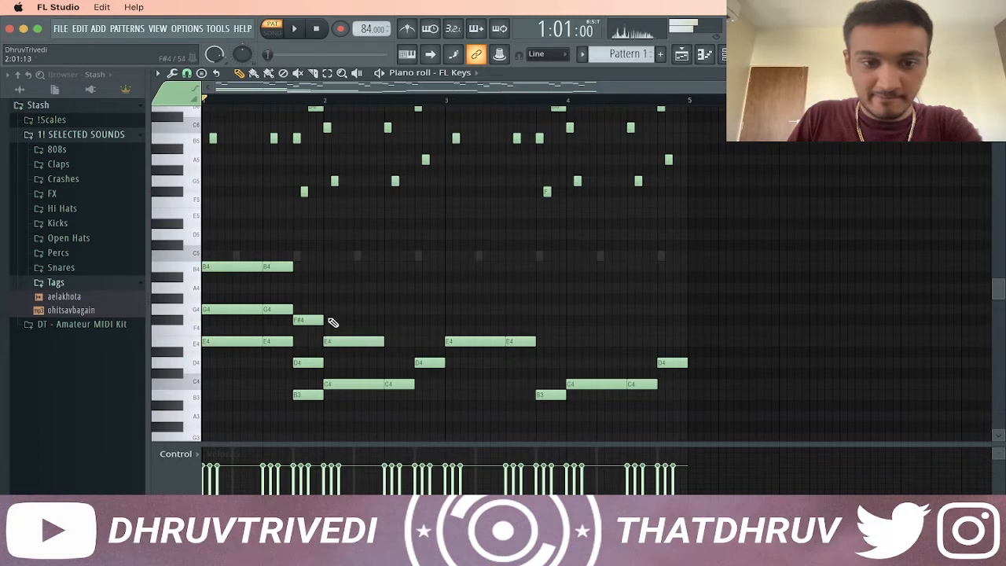
left_click(333, 310)
left_click(388, 342)
left_click(393, 309)
left_click(426, 320)
left_click(423, 288)
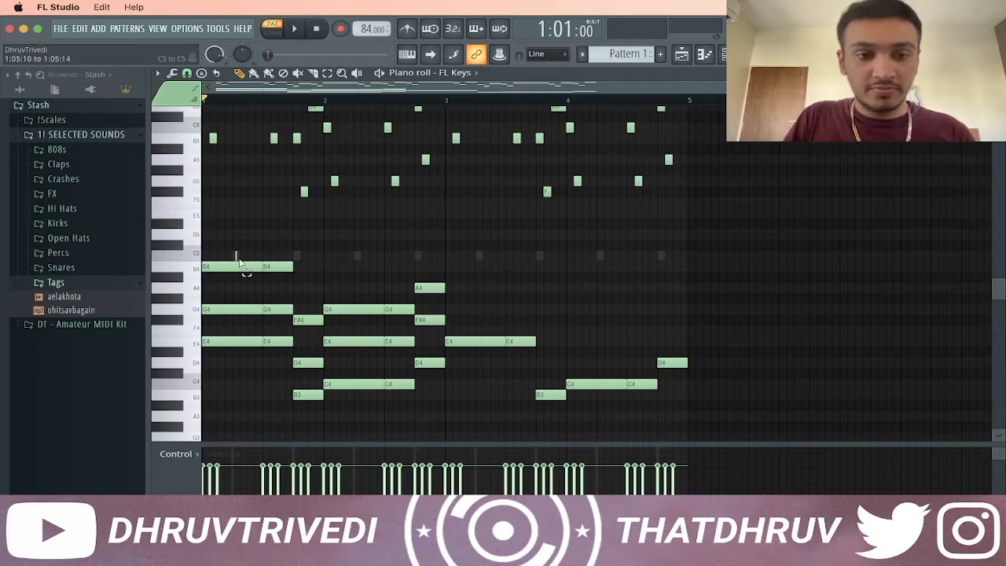
Step: Duplicate the upper chord notes of bars 1 and 2 into bars 3 and 4 and audition the pattern
left_click_drag(236, 252, 305, 331)
left_click(309, 362, "ctrl+shift")
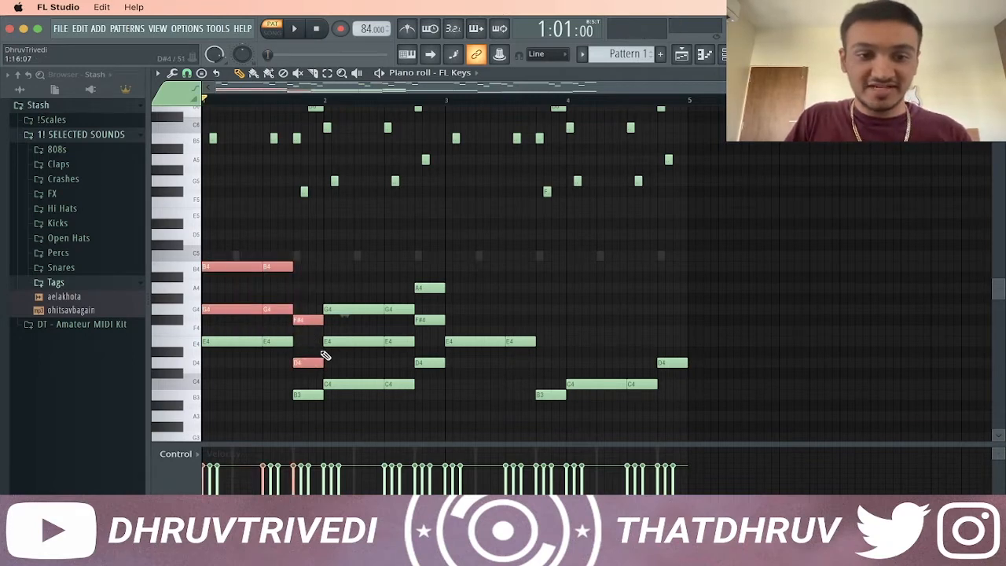
left_click_drag(351, 298, 401, 346)
left_click_drag(417, 272, 430, 326)
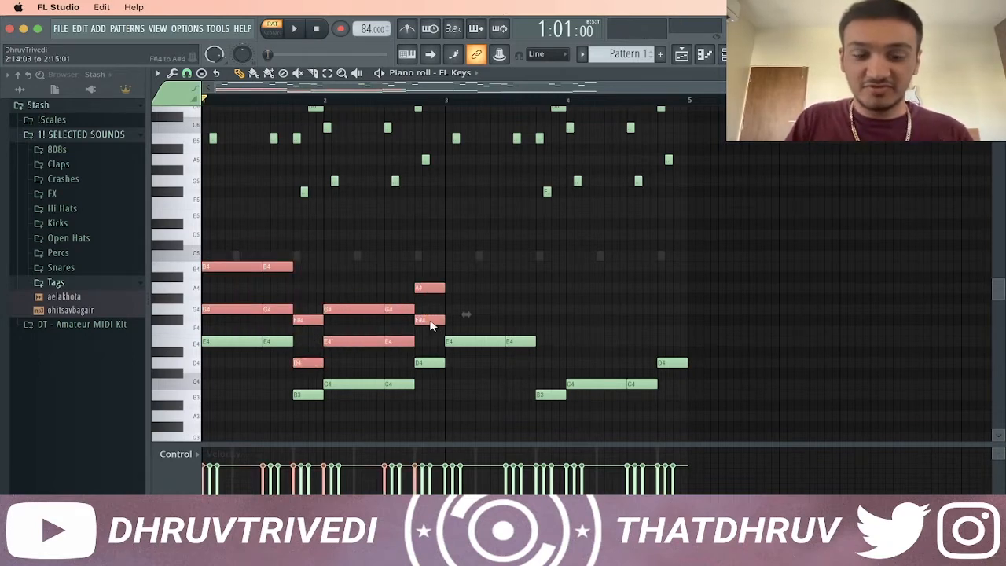
key("ctrl+b")
key("space")
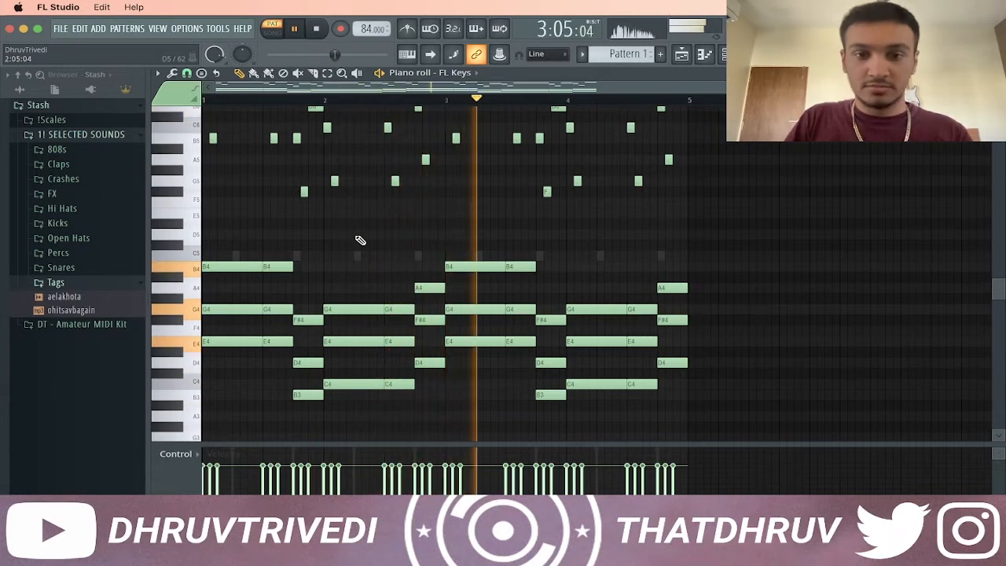
key("space")
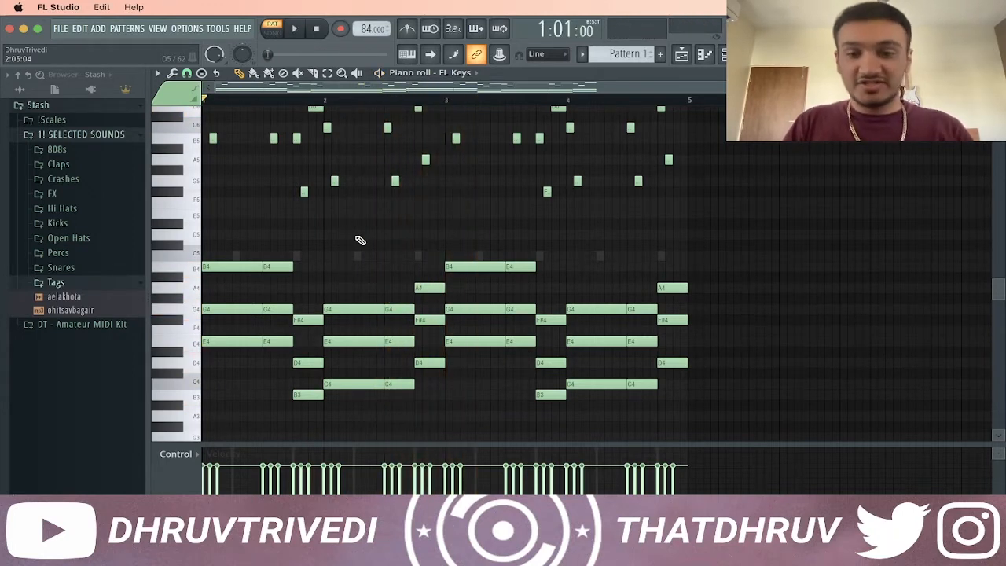
Step: Randomize the note velocities and transpose all notes up two semitones
key("alt+q")
key("Escape")
key("alt+r")
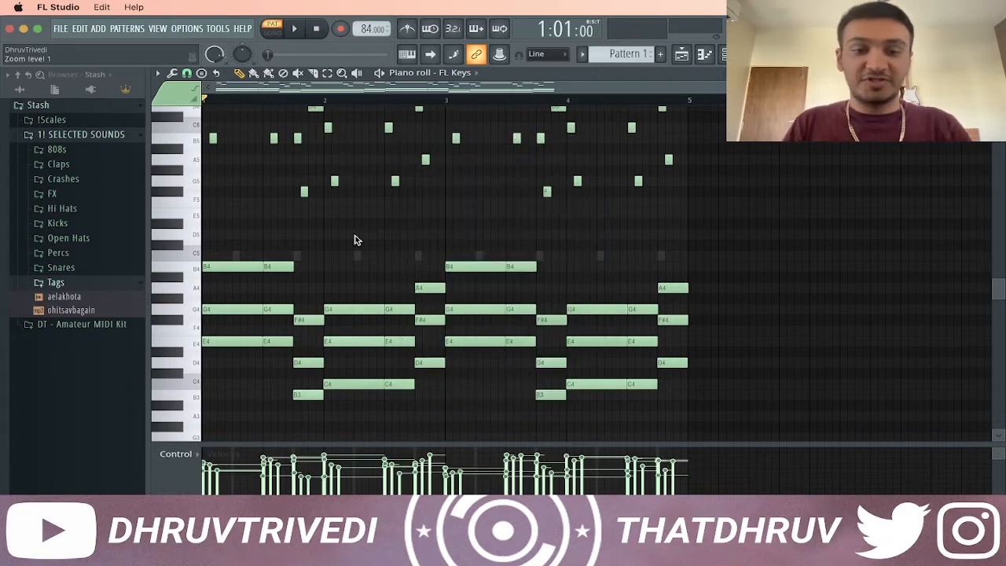
key("Return")
scroll(496, 247, "down", 1)
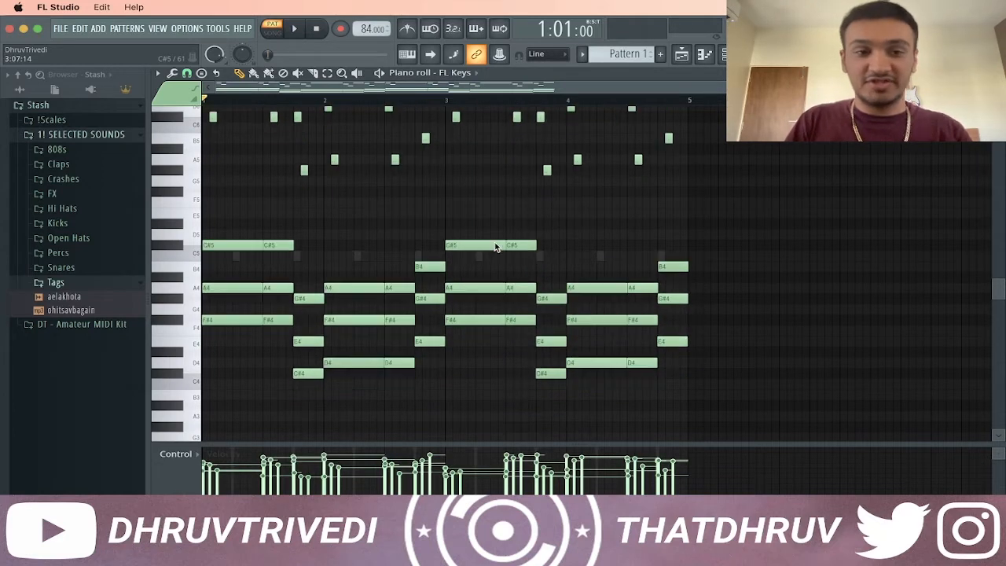
Step: Slice the notes at the end of bar 4 to remove overhanging tails, and audition the full four-bar pattern
scroll(725, 281, "up", 10)
scroll(730, 284, "down", 5)
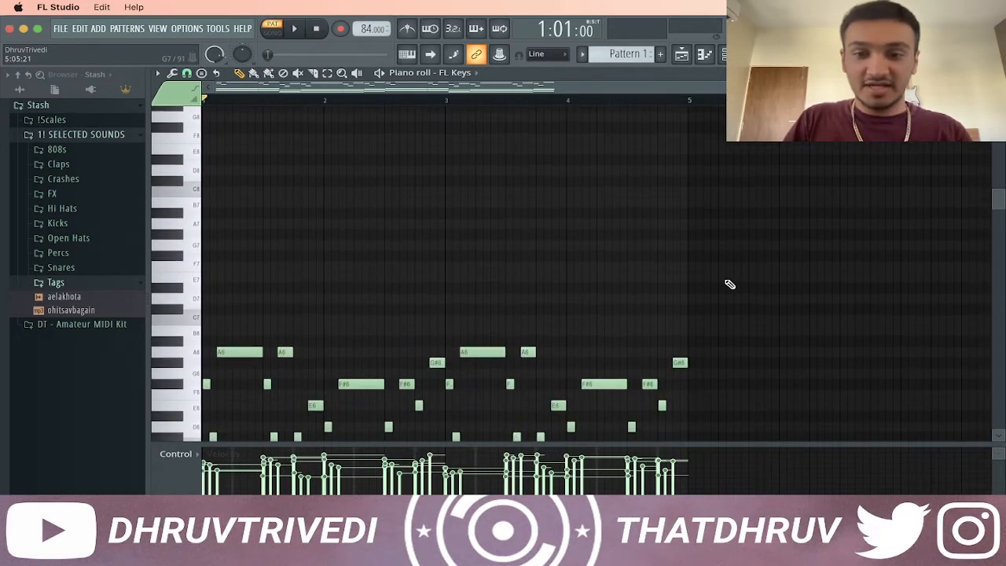
key("c")
mouse_move(692, 174)
left_mouse_down()
mouse_move(701, 413)
mouse_move(689, 404)
left_mouse_up()
key("p")
scroll(345, 246, "up", 4)
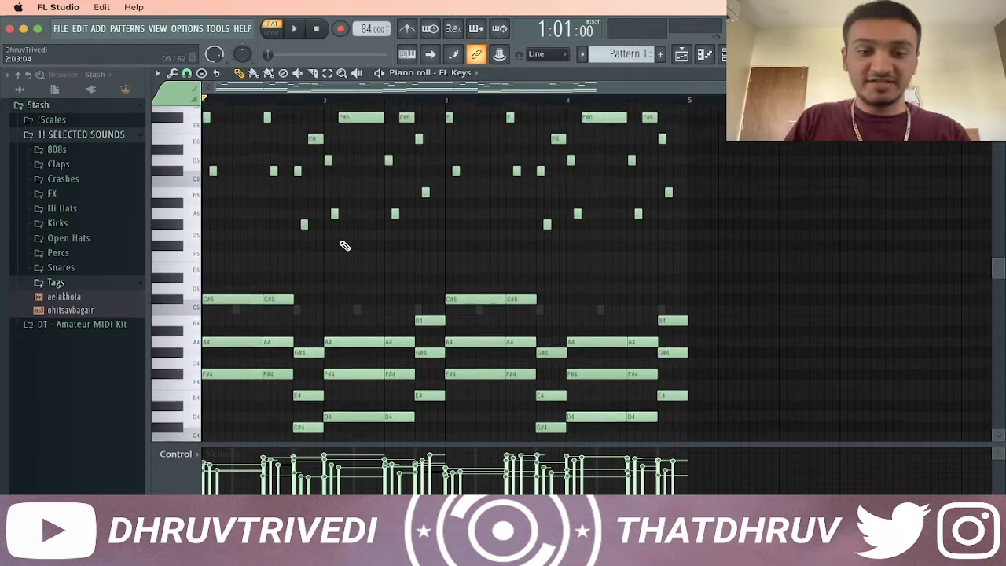
key("space")
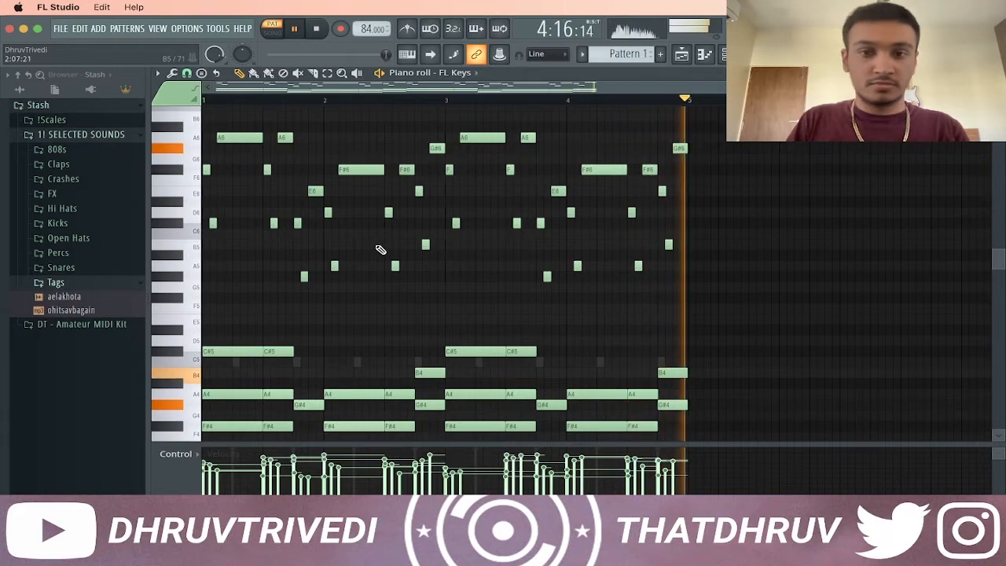
key("space")
Step: Replace the FL Keys channel's instrument with Omnisphere and reposition its window
key("F7")
right_click(293, 120)
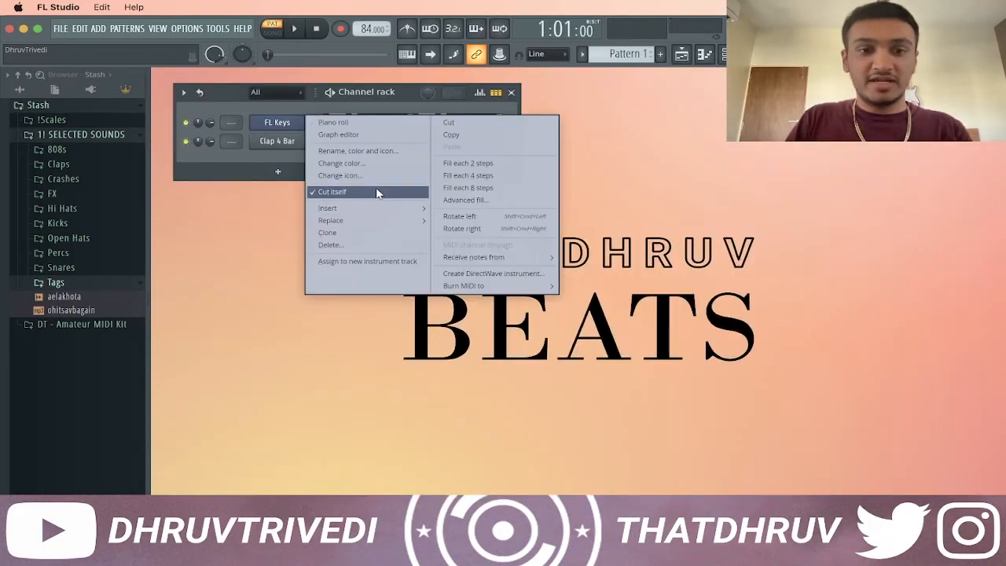
mouse_move(380, 221)
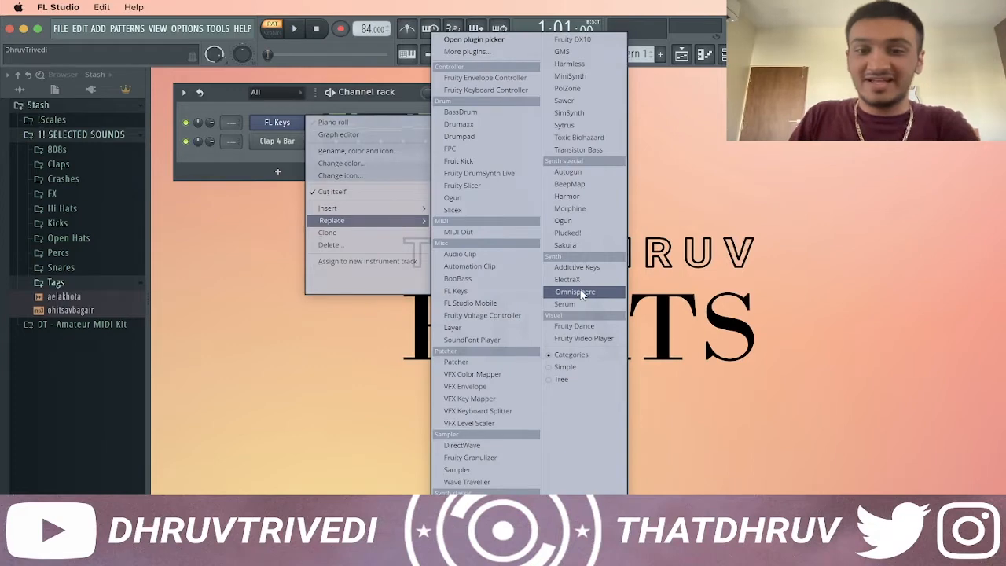
left_click(581, 291)
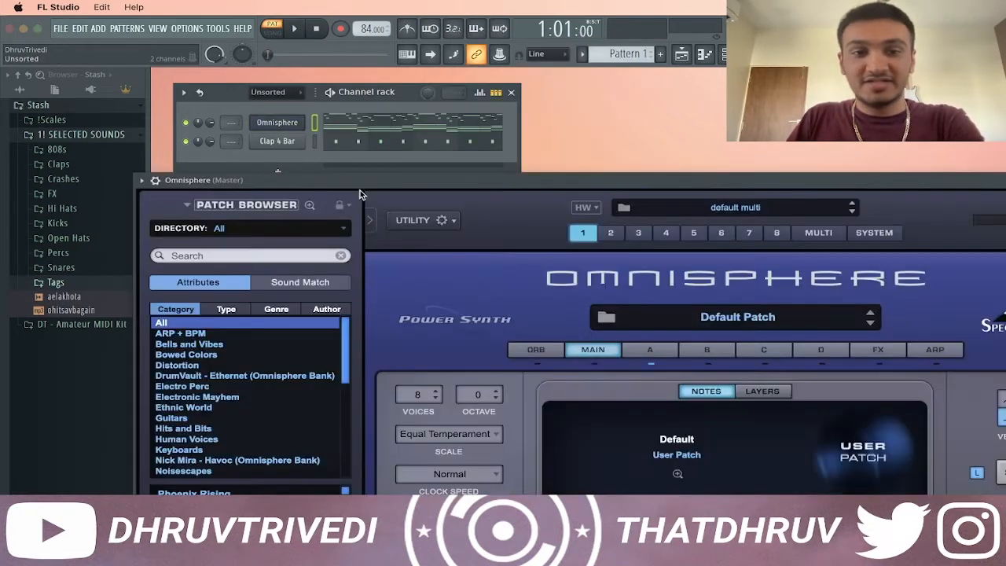
left_click_drag(361, 184, 397, 90)
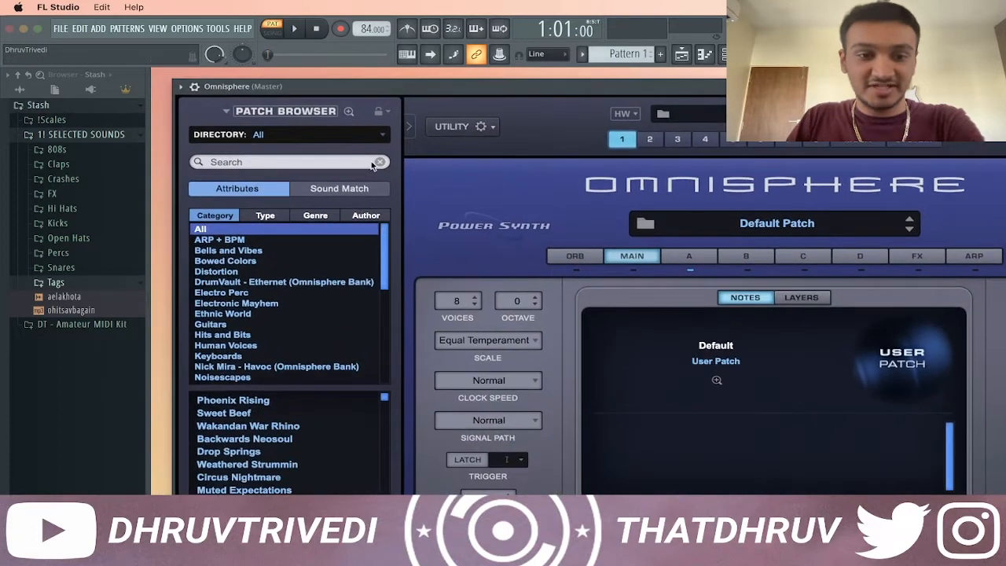
Step: Load the Guitar - TDT patch from the DrumVault - Ethernet (Omnisphere Bank) category and audition the pattern with it
left_click(309, 283)
scroll(281, 477, "down", 5)
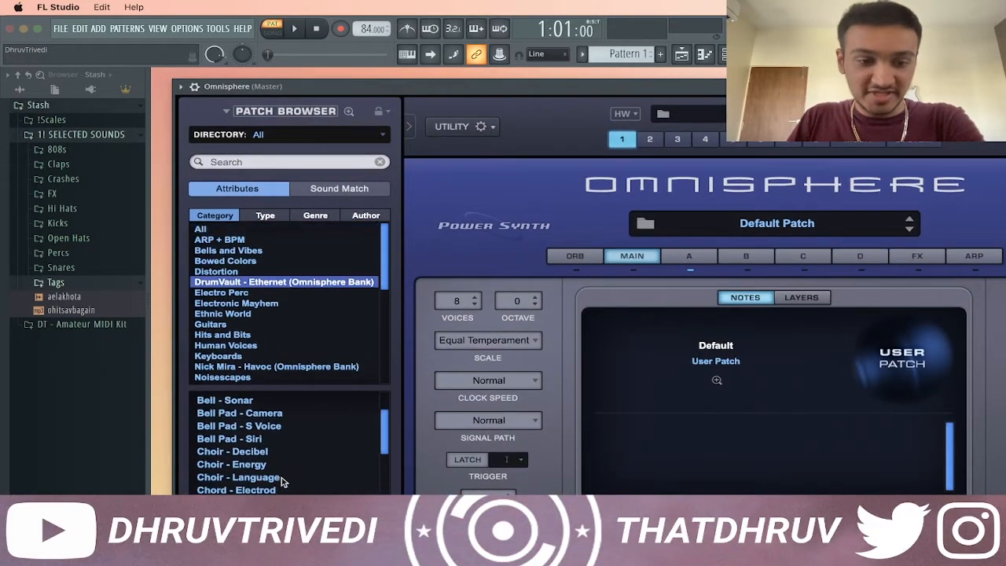
scroll(281, 477, "down", 2)
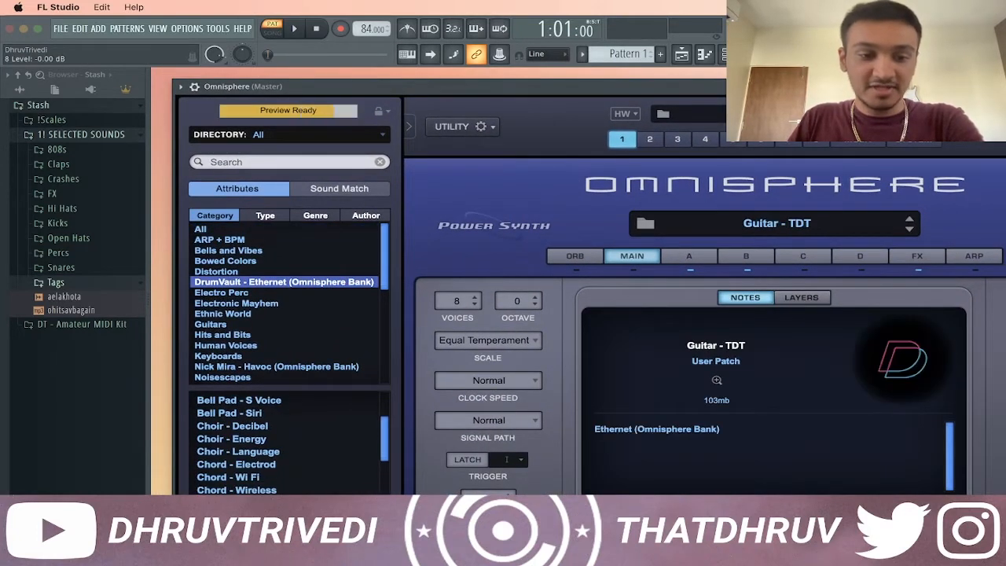
left_click_drag(473, 90, 515, 90)
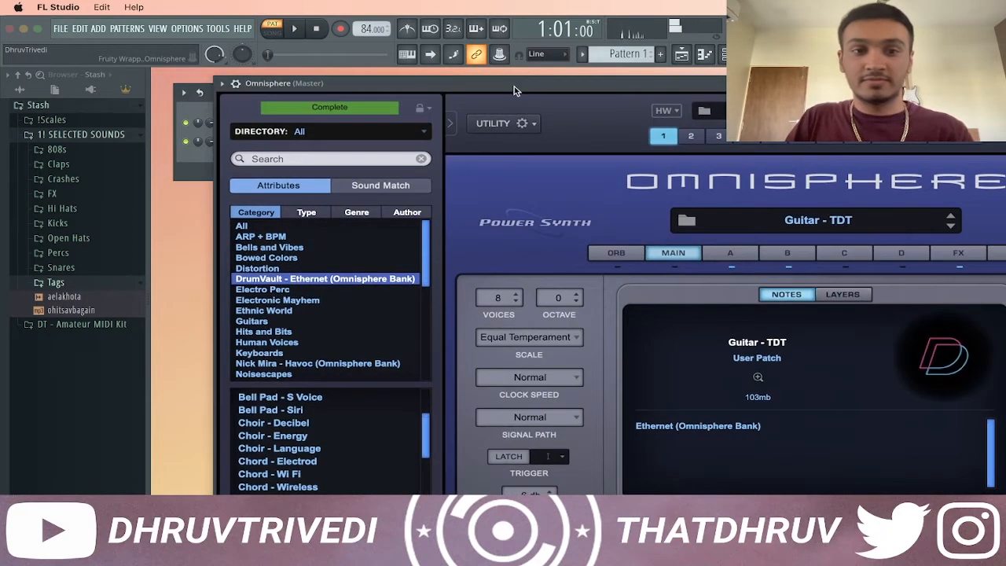
key("space")
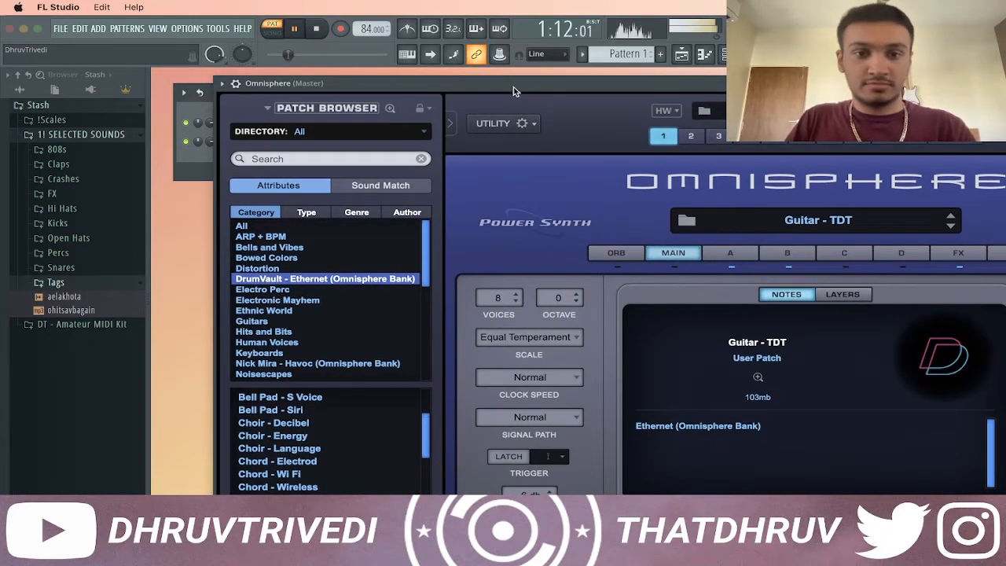
key("Escape")
key("space")
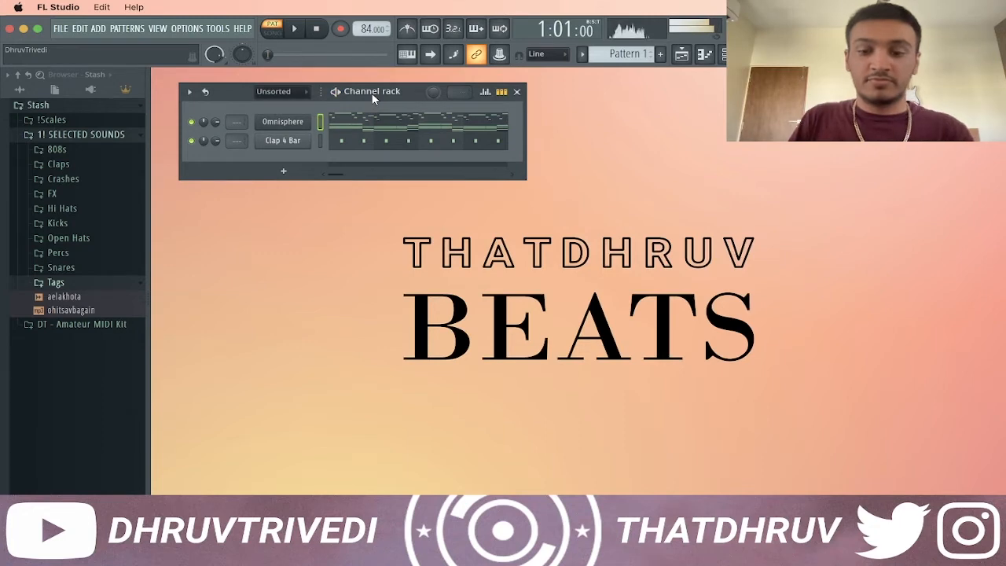
Step: Add a Fruity Limiter to effect slot 3 of the mixer's Master track
key("F9")
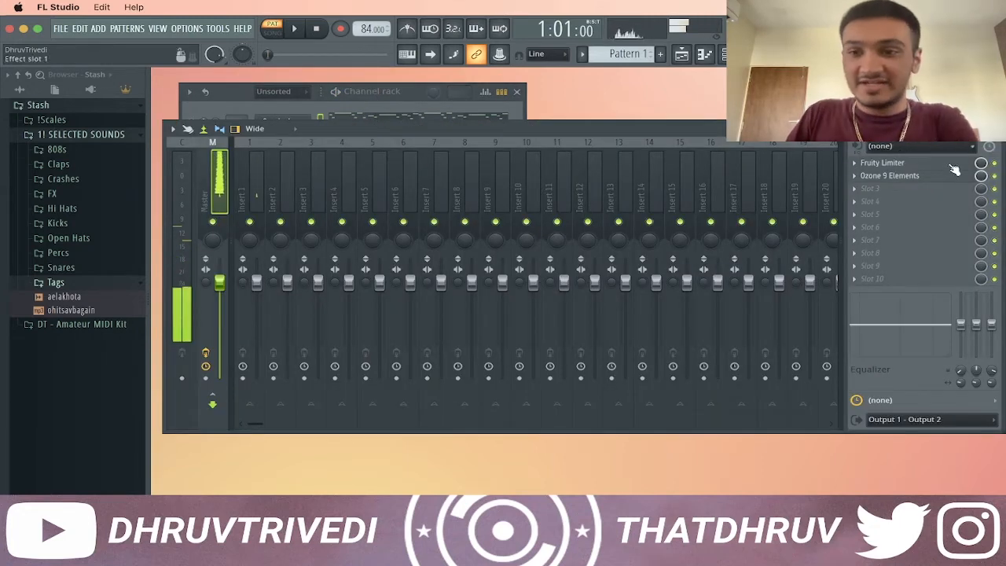
left_click(917, 191)
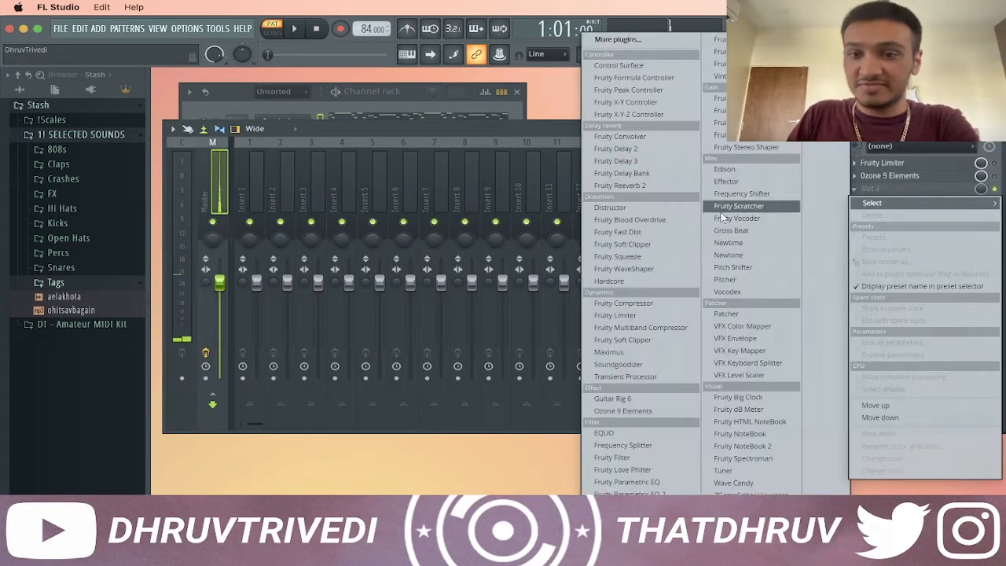
left_click(636, 317)
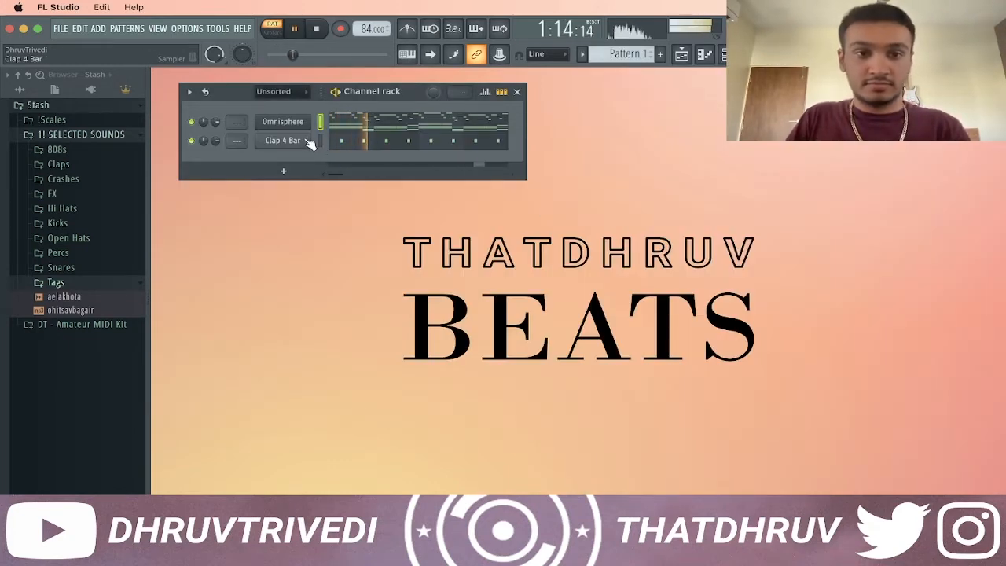
Step: Insert a second Omnisphere instance above the Clap 4 Bar channel and search its patches for "pridz"
right_click(311, 144)
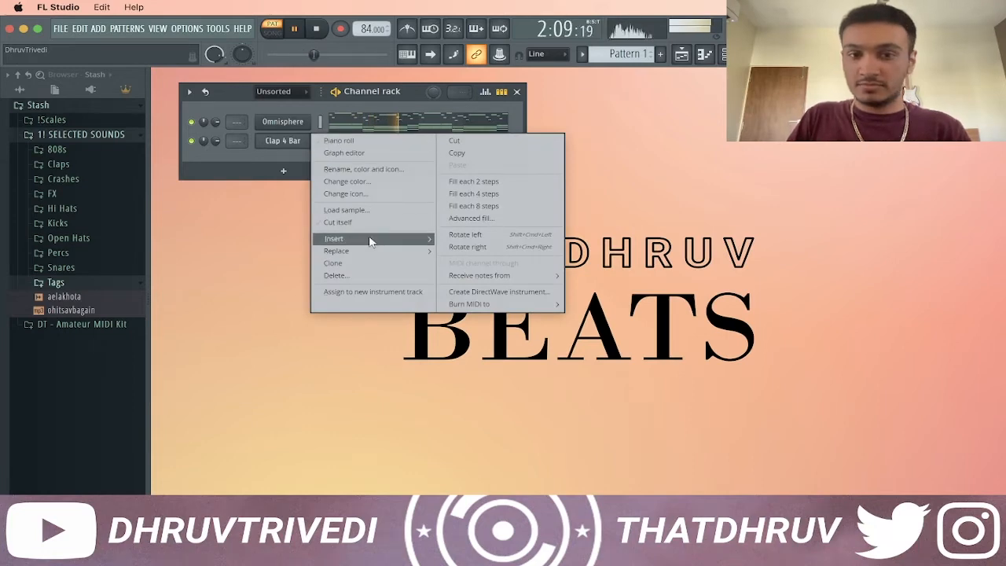
mouse_move(371, 241)
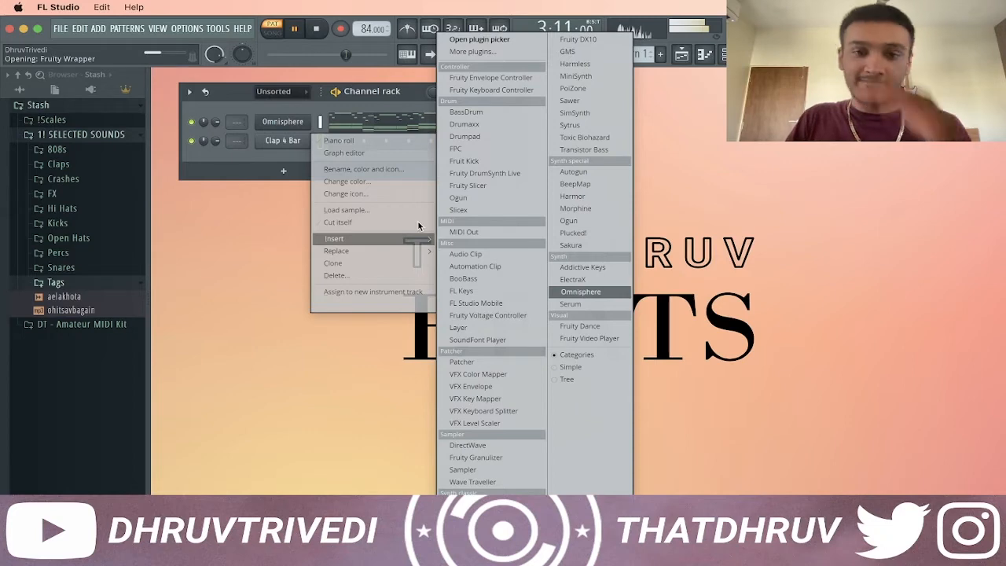
left_click(580, 292)
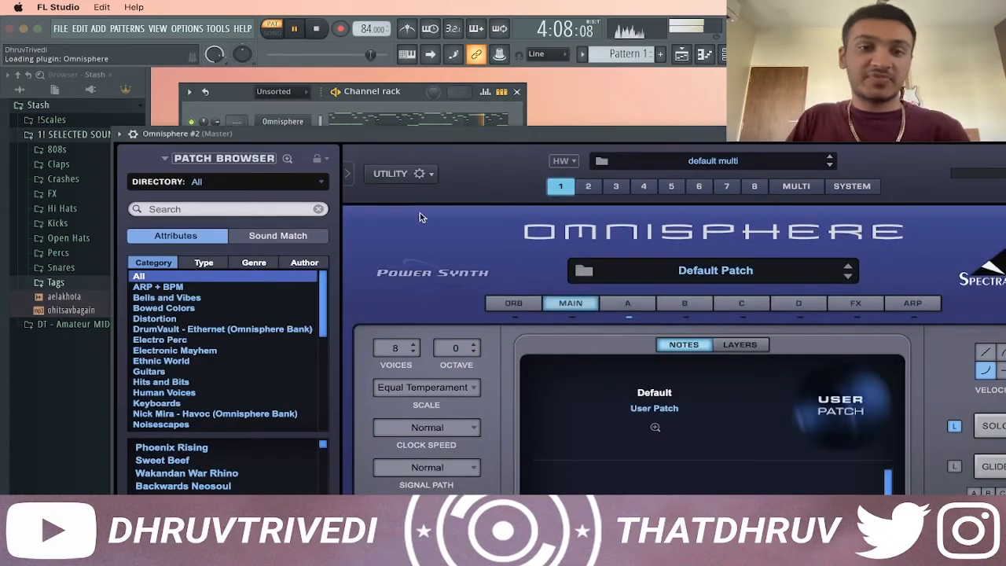
left_click(272, 206)
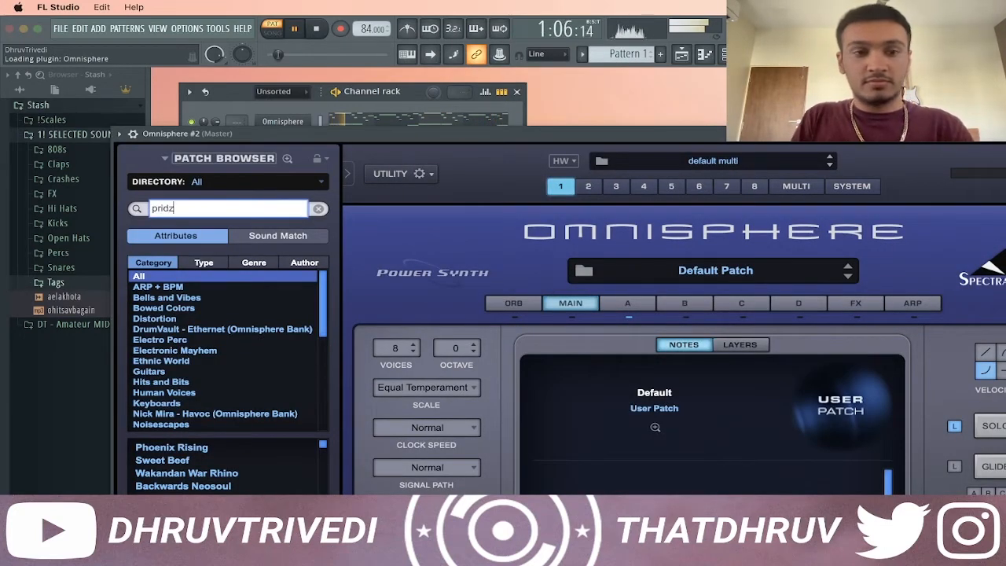
key("Return")
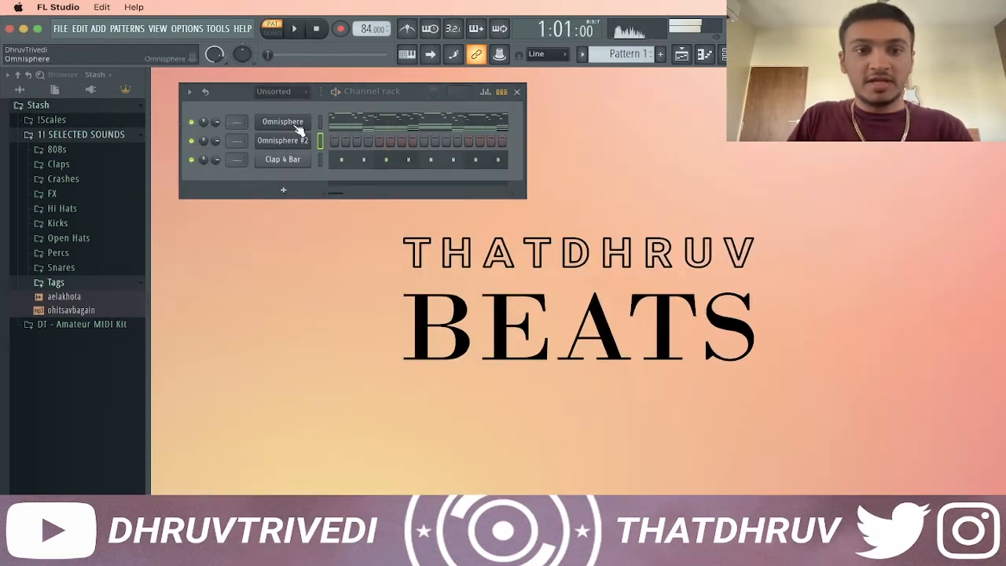
Step: Copy the lowest note of each chord (F#4, C#4, D4, E4) from the Omnisphere channel into Omnisphere #2, and audition the pattern
right_click(299, 130)
left_click(336, 123)
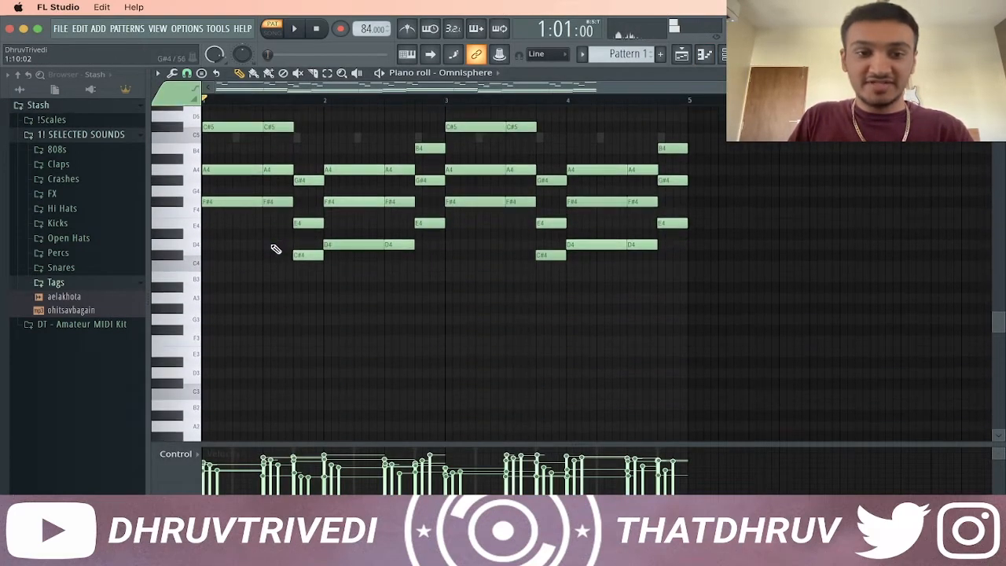
left_click_drag(305, 269, 343, 241)
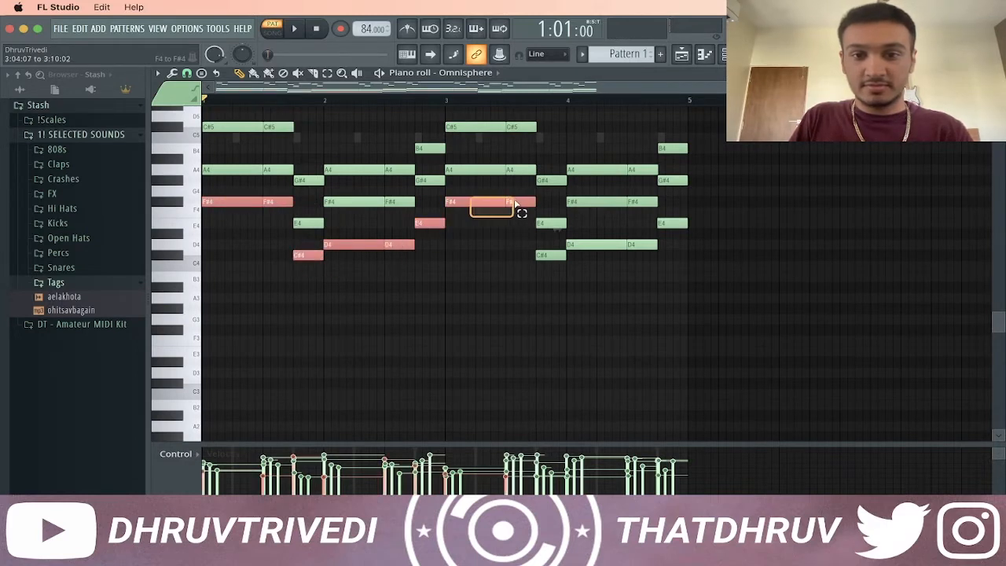
left_click_drag(551, 269, 653, 238)
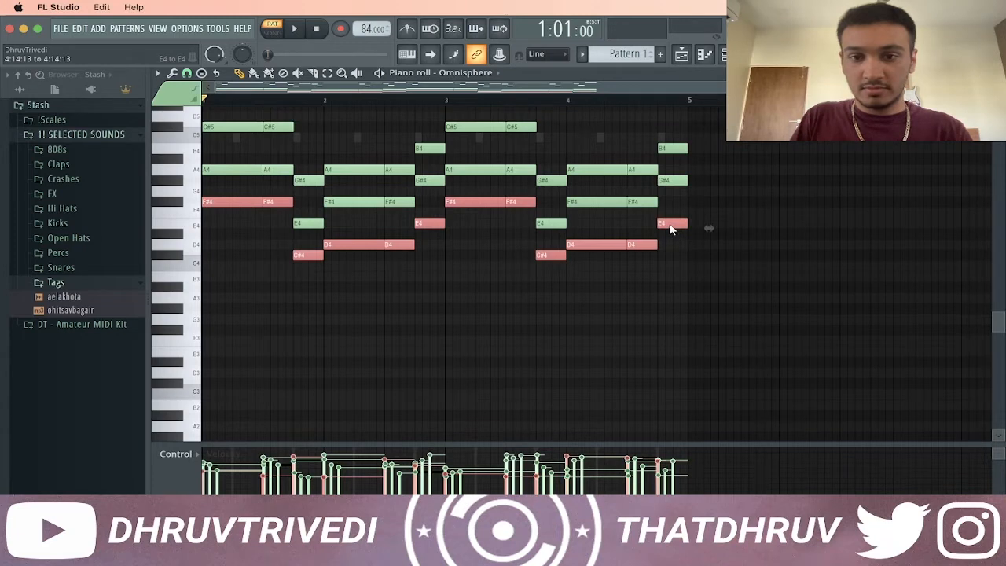
left_click(448, 74)
left_click(478, 110)
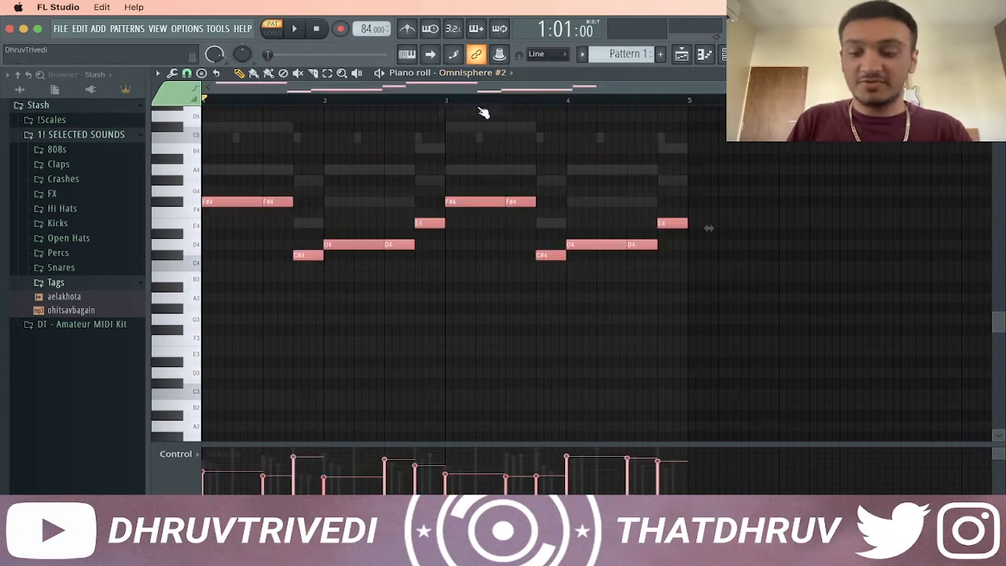
key("ctrl+d")
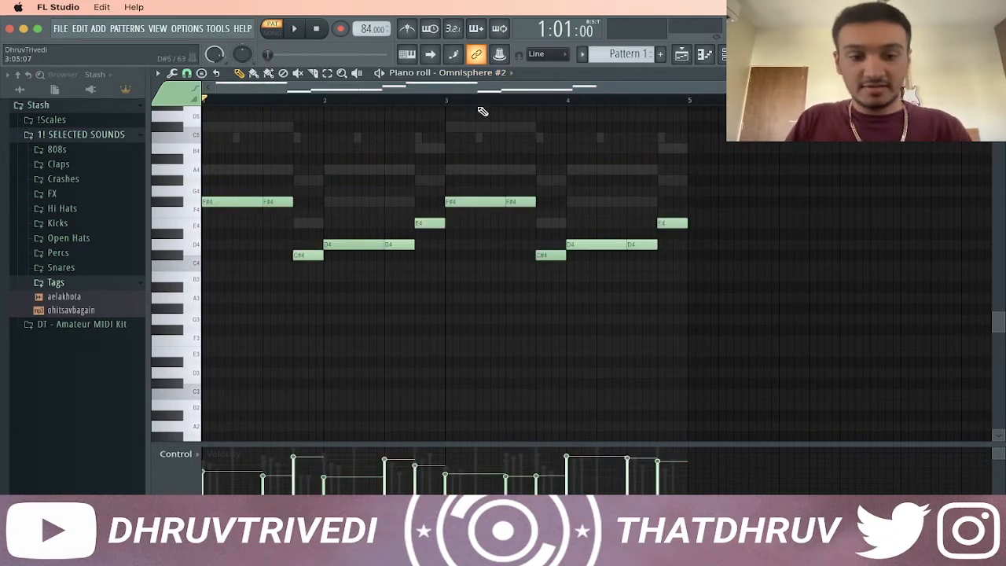
key("space")
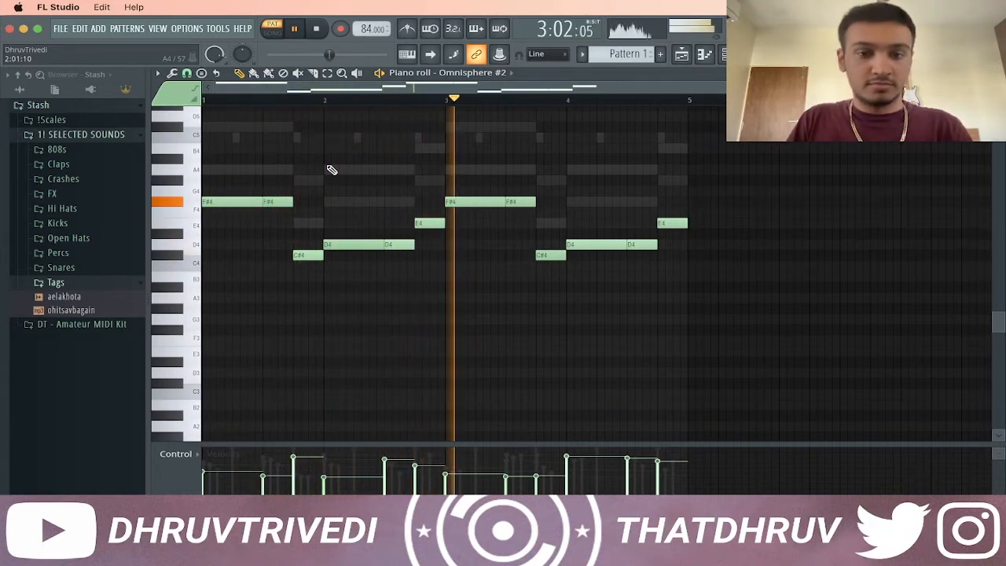
key("F7")
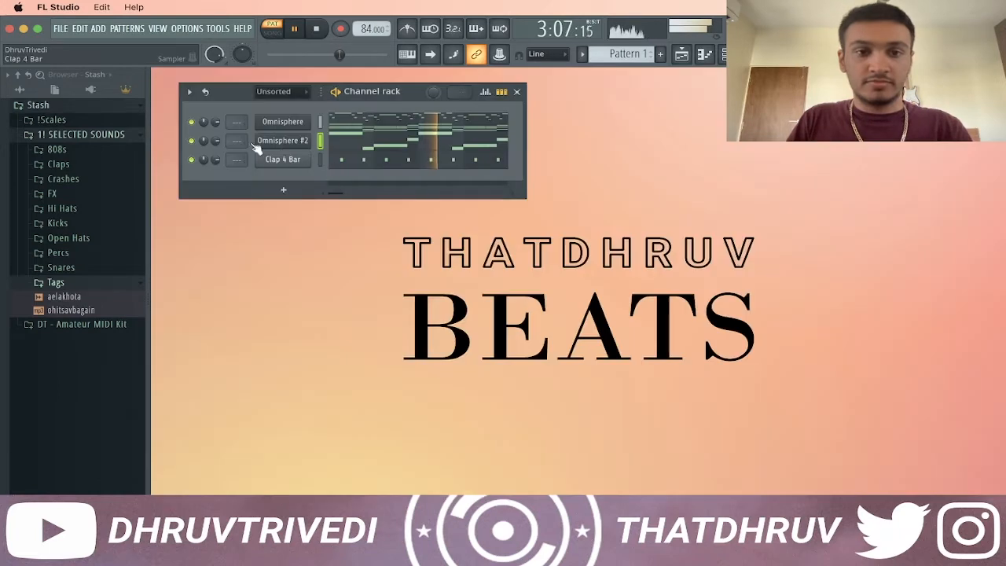
Step: Replace the Clap 4 Bar channel's sample with the [PBS] clap ending in Clp_2 from the Claps folder
left_click(59, 164)
left_click_drag(88, 178, 282, 160)
left_click(115, 168)
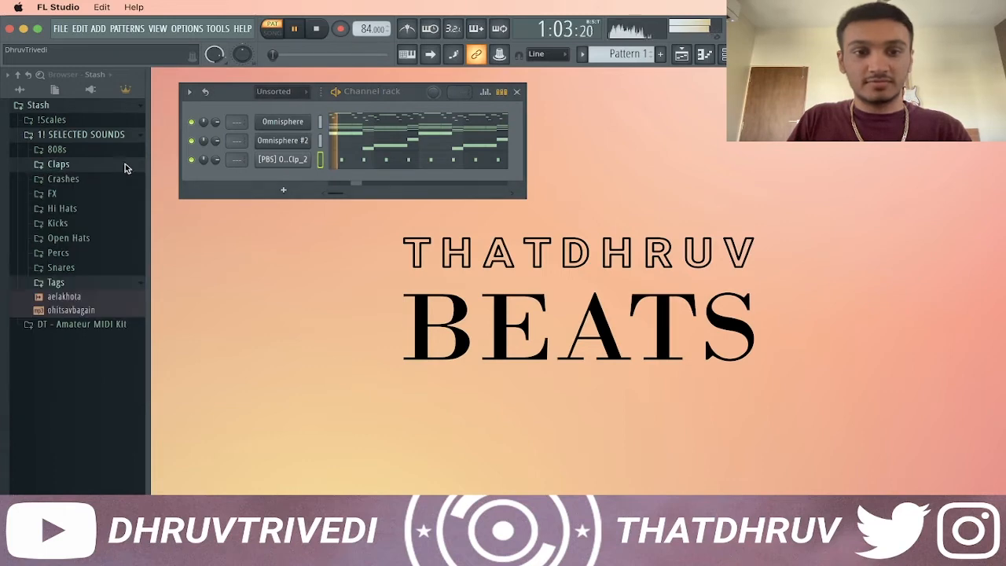
Step: Add the nm - all girls are the same 808 sample from the 808s folder as a new channel above the clap
left_click(57, 149)
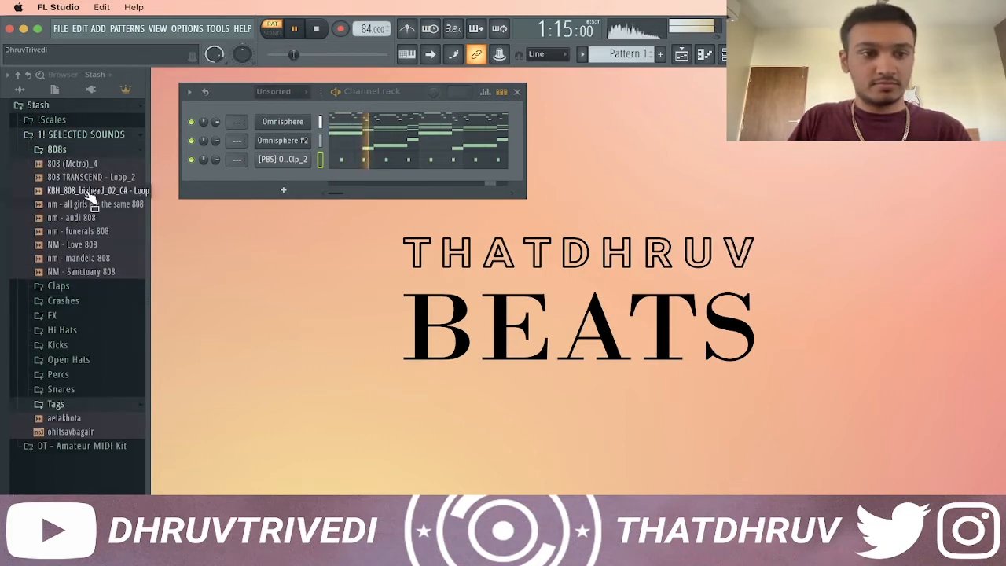
left_click_drag(94, 204, 284, 161)
left_click(82, 151)
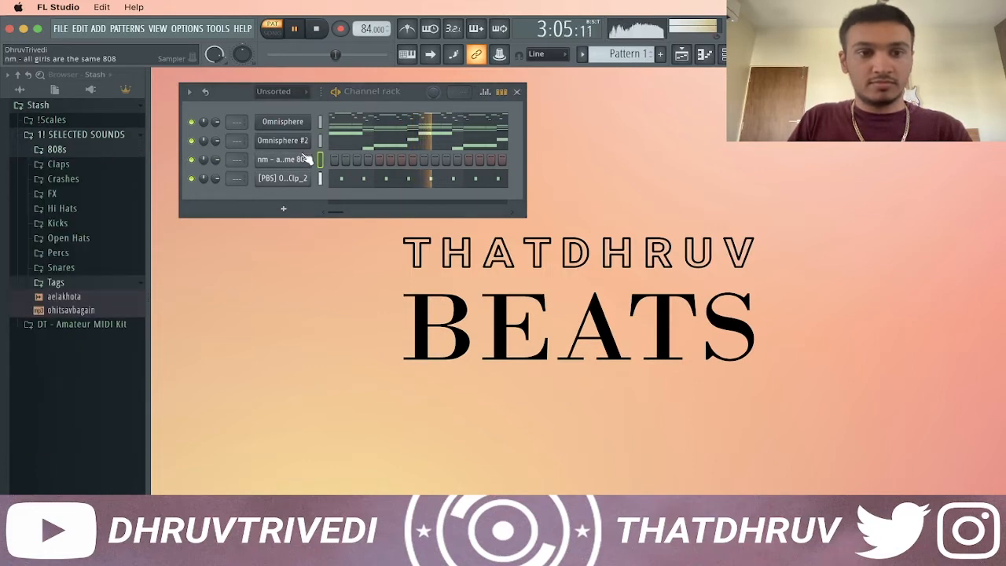
Step: Turn off loop points for the 808 sample and enable its volume envelope with a release time of 0%
left_click(281, 161)
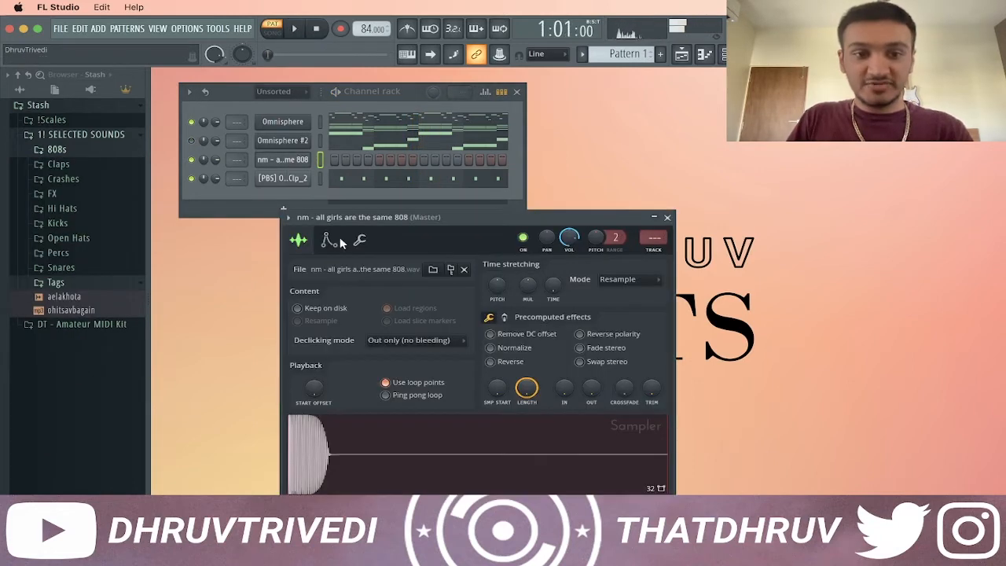
left_click_drag(390, 226, 429, 158)
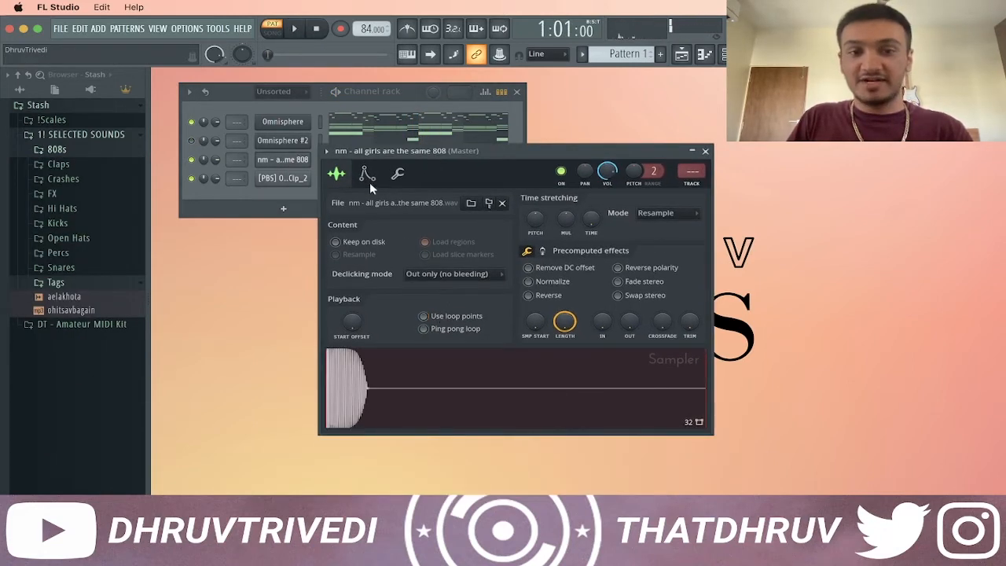
left_click(367, 175)
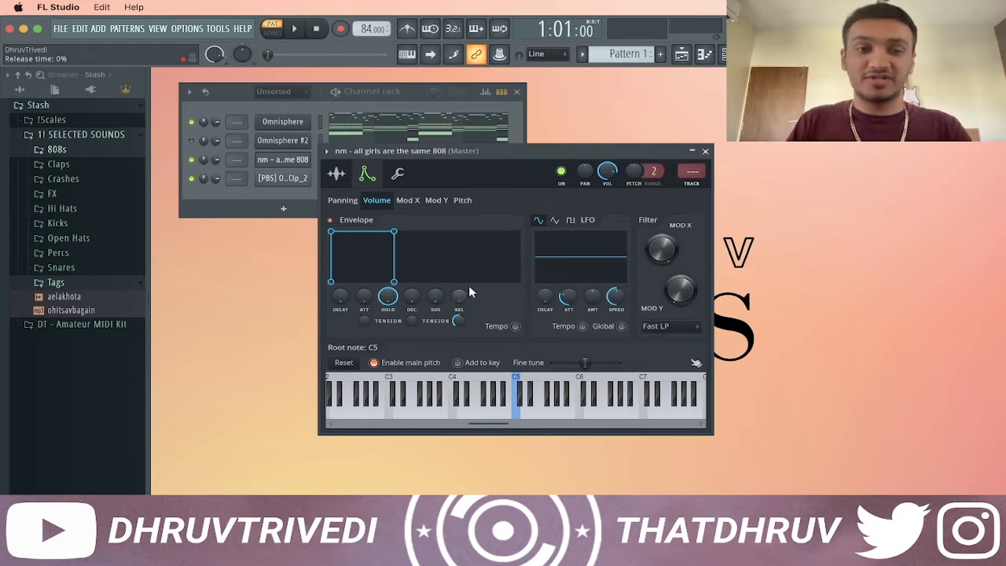
left_click(282, 159)
Step: Copy all Omnisphere #2 notes into the 808 channel, raise them one octave, and audition the result
right_click(305, 147)
left_click(330, 150)
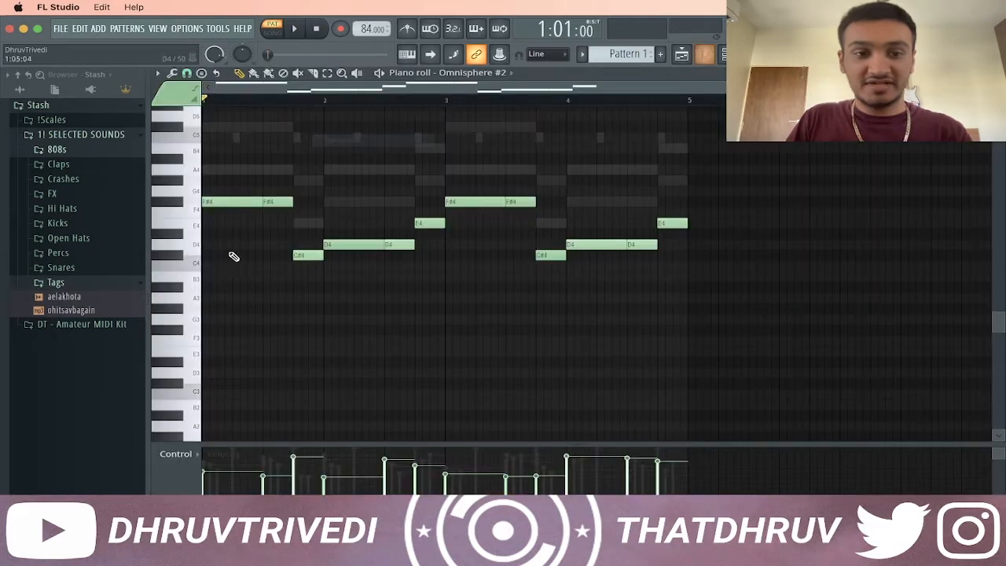
left_click_drag(191, 167, 199, 273)
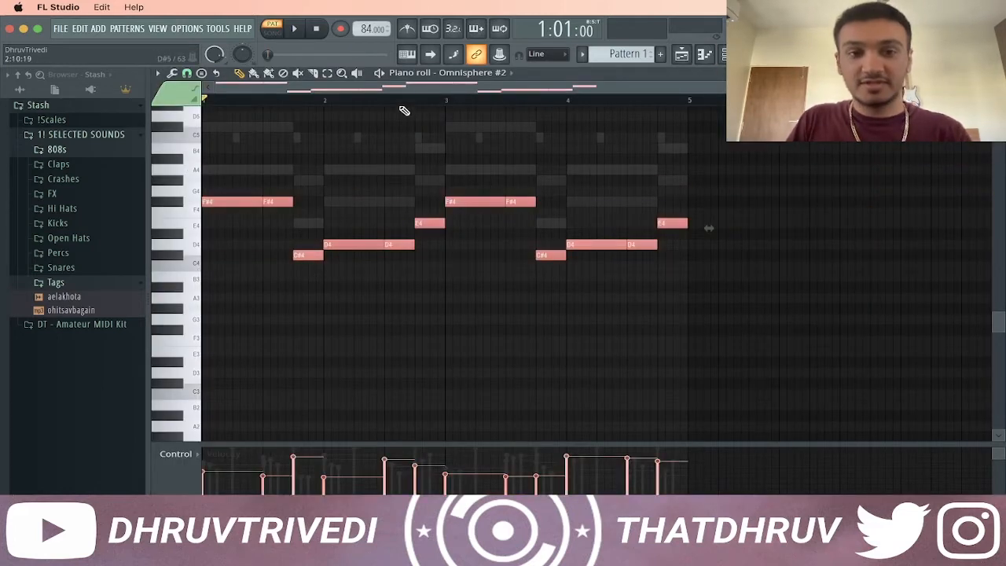
left_click(478, 73)
left_click(483, 117)
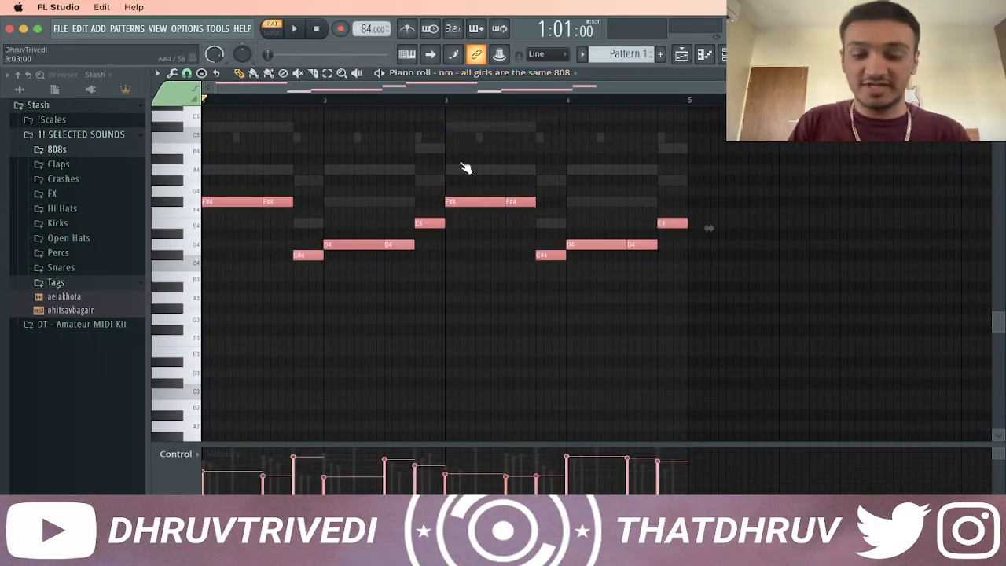
key("ctrl+Up")
key("ctrl+d")
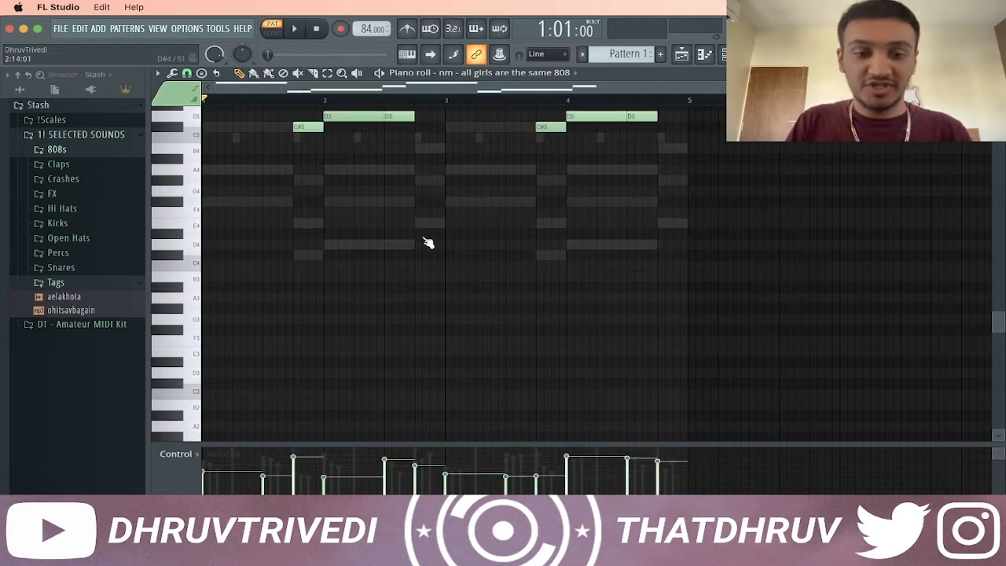
scroll(425, 235, "up", 4)
scroll(359, 262, "up", 2)
key("space")
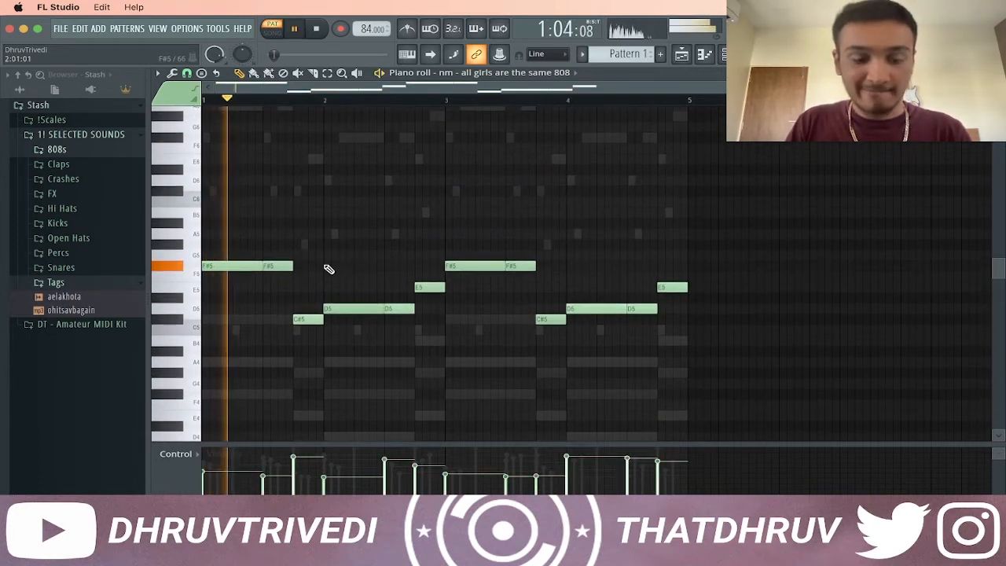
Step: Shift the second F#5, the C#5, the second D5 and the E5 of the first two 808 bars later during playback
key("space")
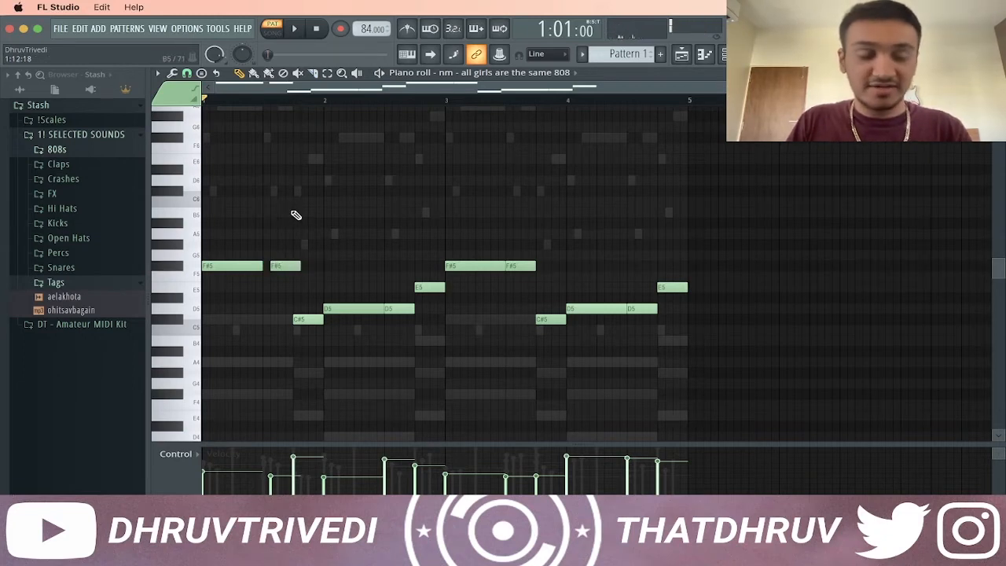
key("space")
left_click_drag(293, 267, 299, 267)
key("space")
key("space")
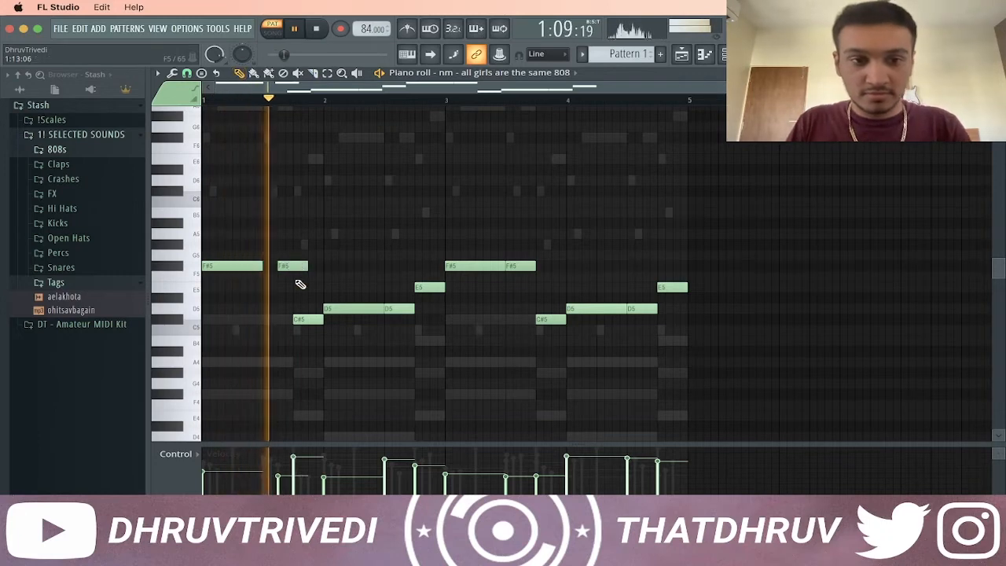
left_click_drag(300, 319, 308, 319)
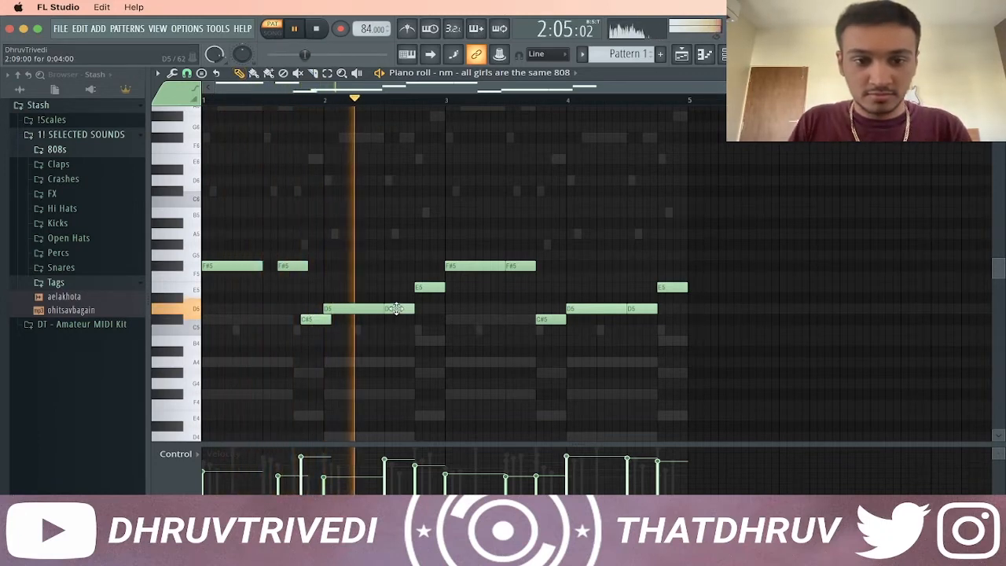
left_click_drag(397, 308, 440, 287)
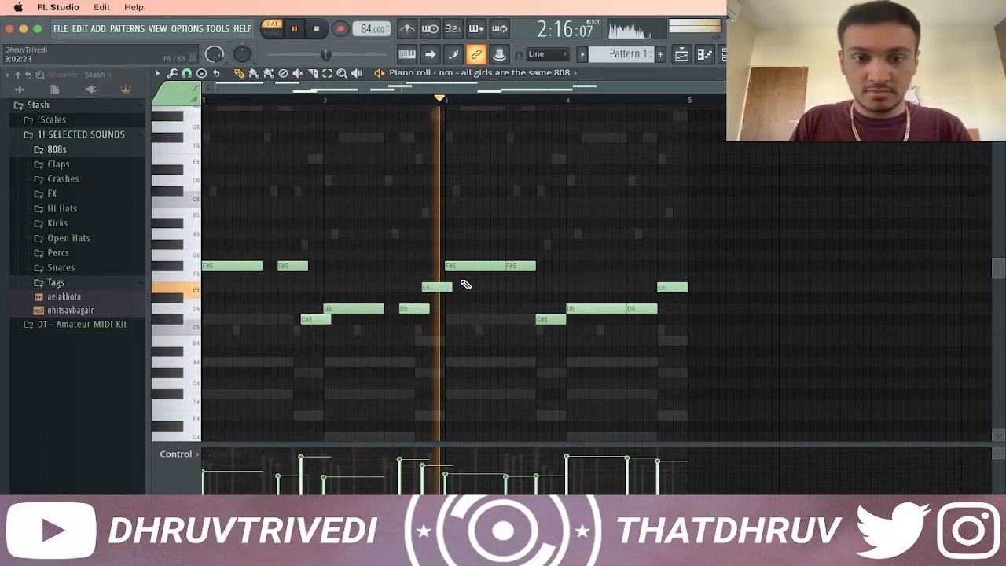
Step: Delete the 808 notes in bars 3 and 4 and make the remaining notes legato, ending at bar 3
key("space")
right_click(476, 266)
right_click(520, 266)
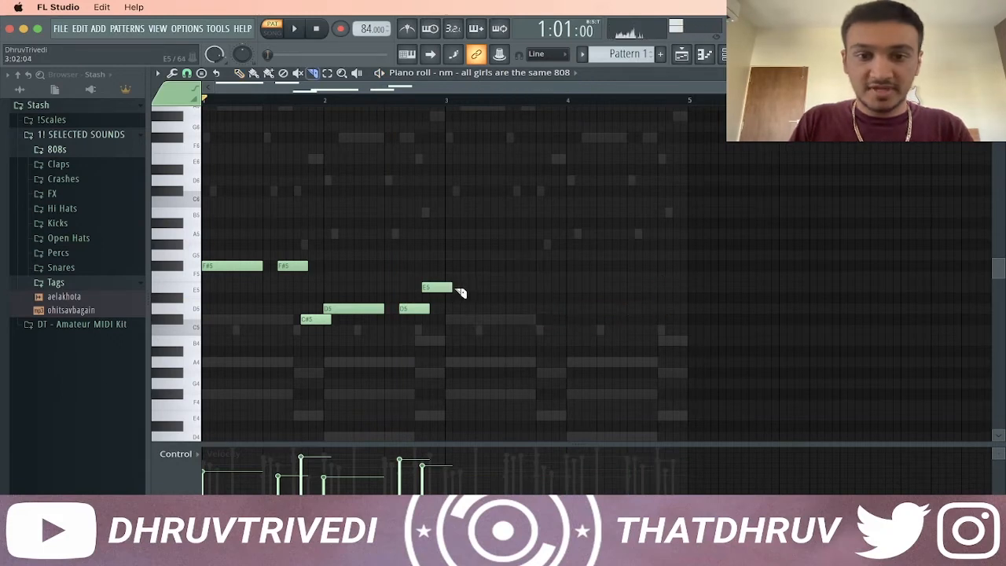
key("ctrl+l")
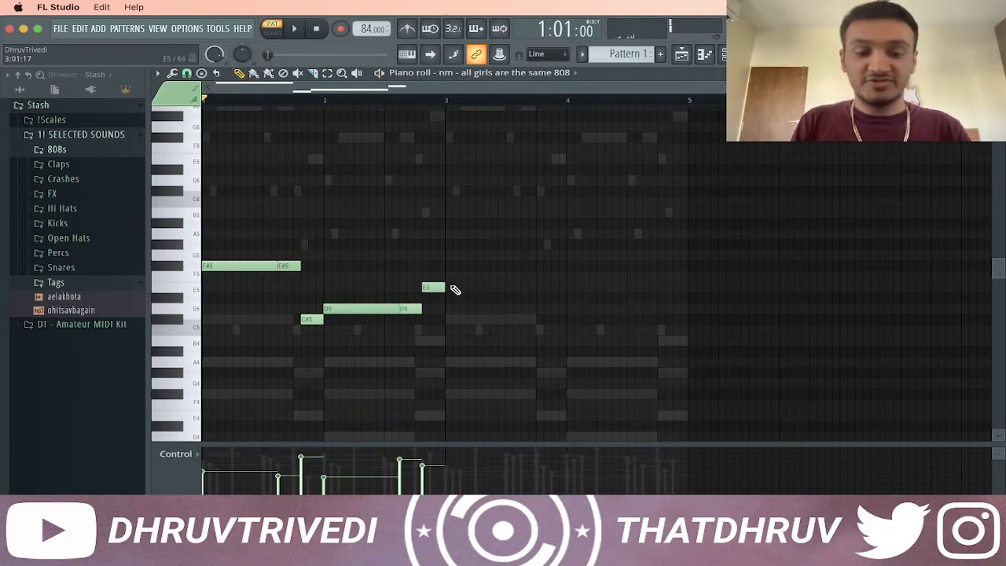
Step: Duplicate the two-bar 808 pattern into bars 3 and 4 and raise all note velocities to maximum
key("ctrl+b")
key("ctrl+a")
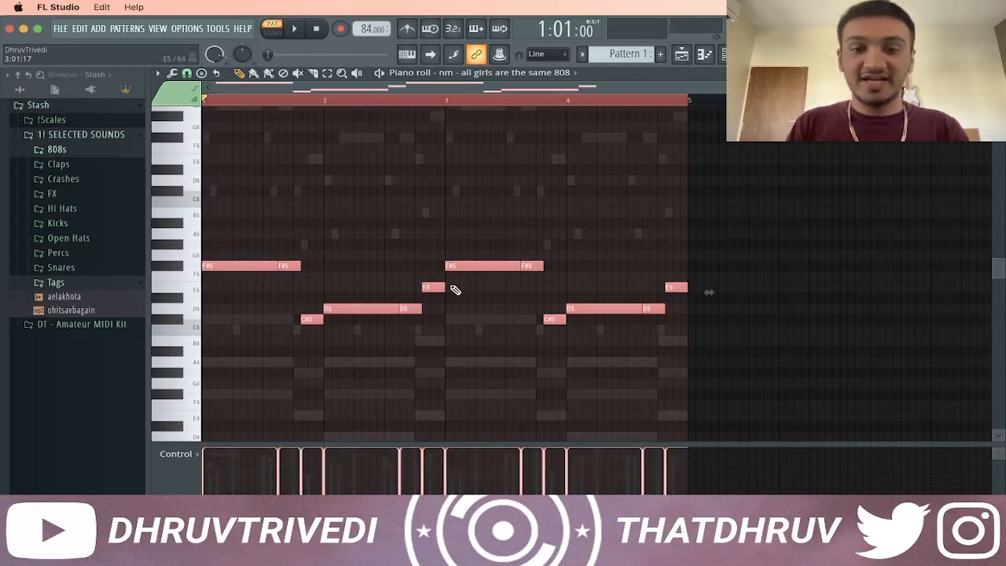
key("ctrl+d")
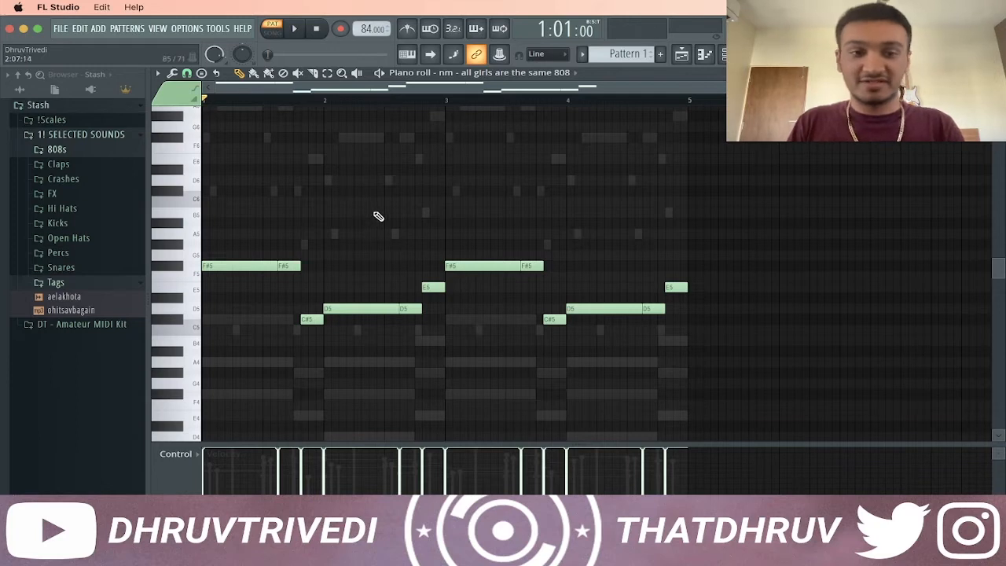
Step: Audition the 808 pattern and add YK - PortOfMiami (Kick) from the Kicks folder as a new channel above the 808
key("space")
key("F7")
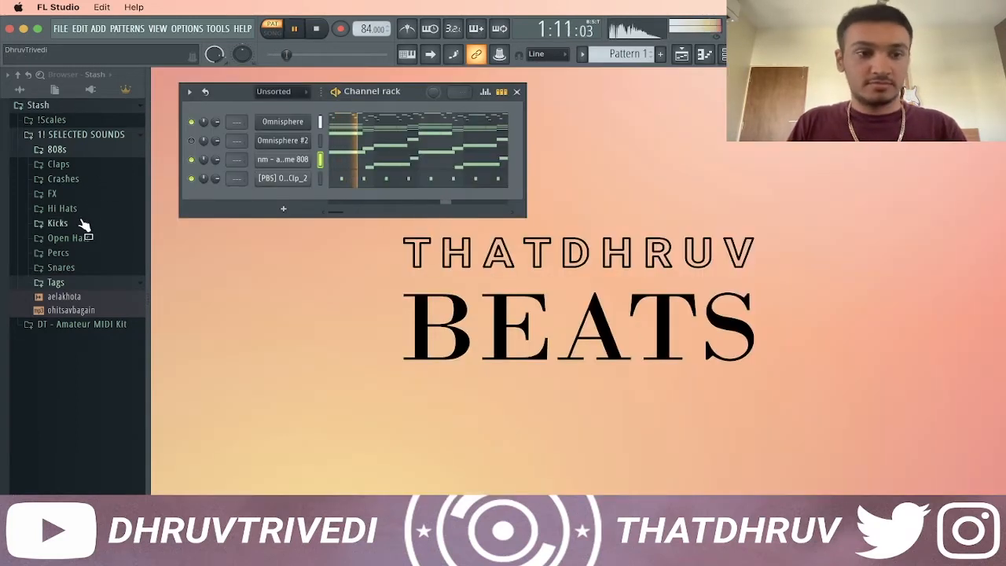
left_click(84, 225)
left_click_drag(102, 280, 305, 164)
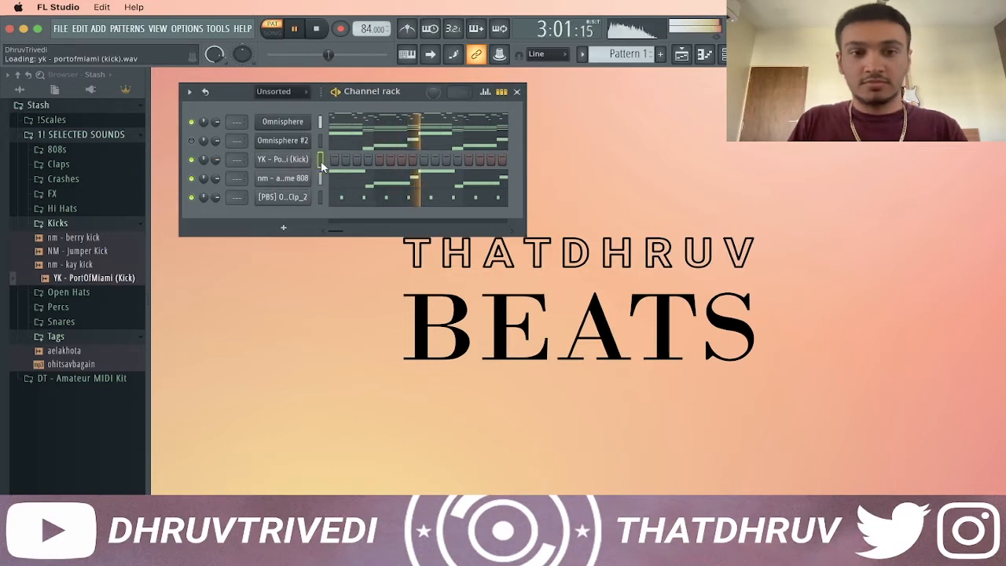
Step: Check the 808 notes in the piano roll, and show the short kick notes copied from the 808 pattern for editing
right_click(322, 167)
left_click(328, 162)
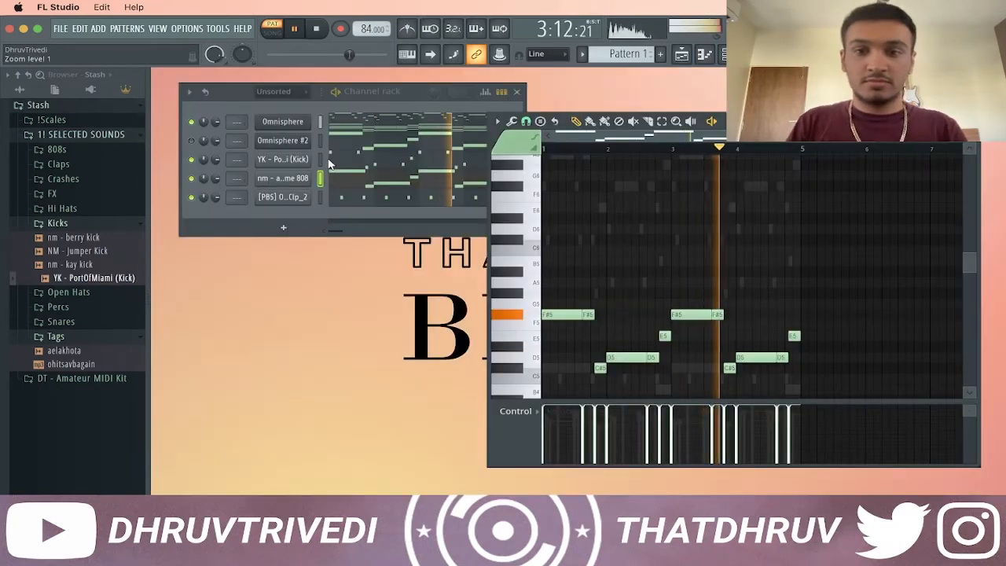
double_click(615, 121)
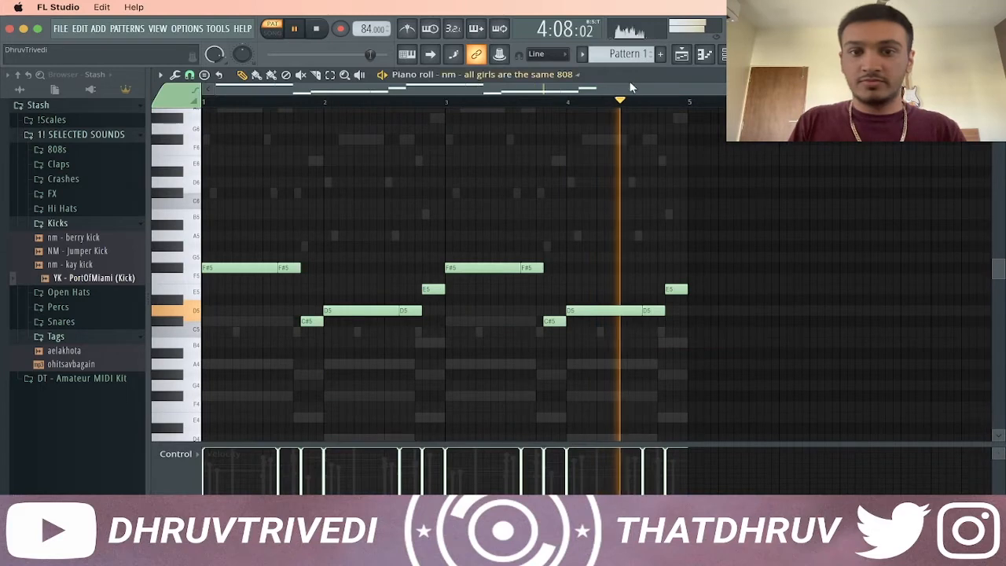
key("space")
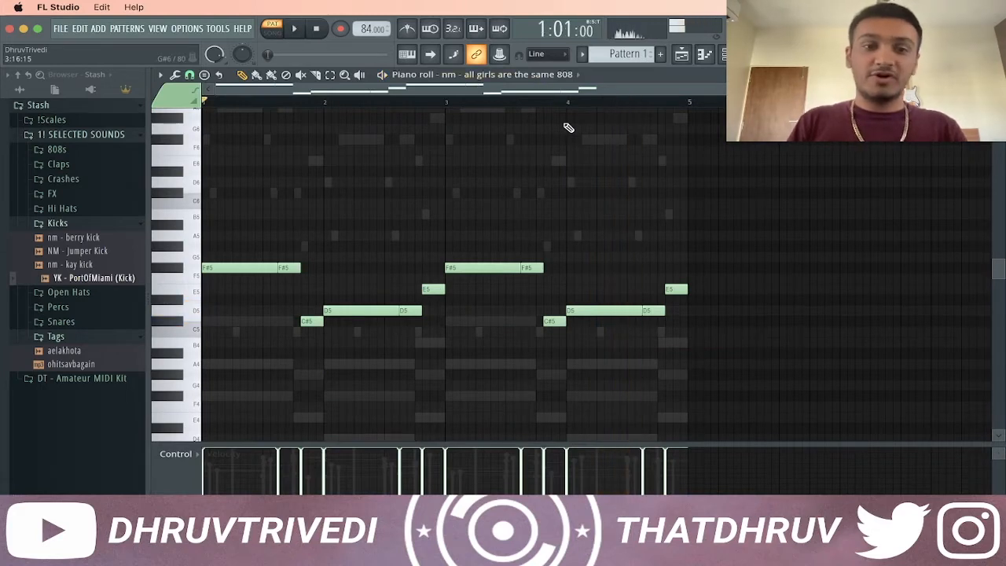
left_click(557, 79)
left_click(484, 123)
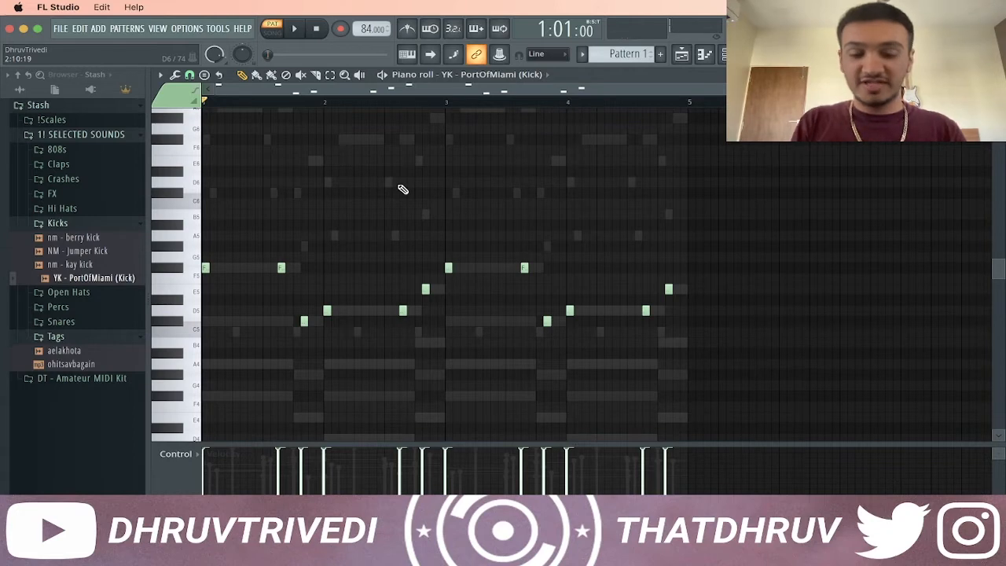
Step: Flatten all kick notes to C5 and transpose them down three semitones to A4
key("alt+k")
key("Return")
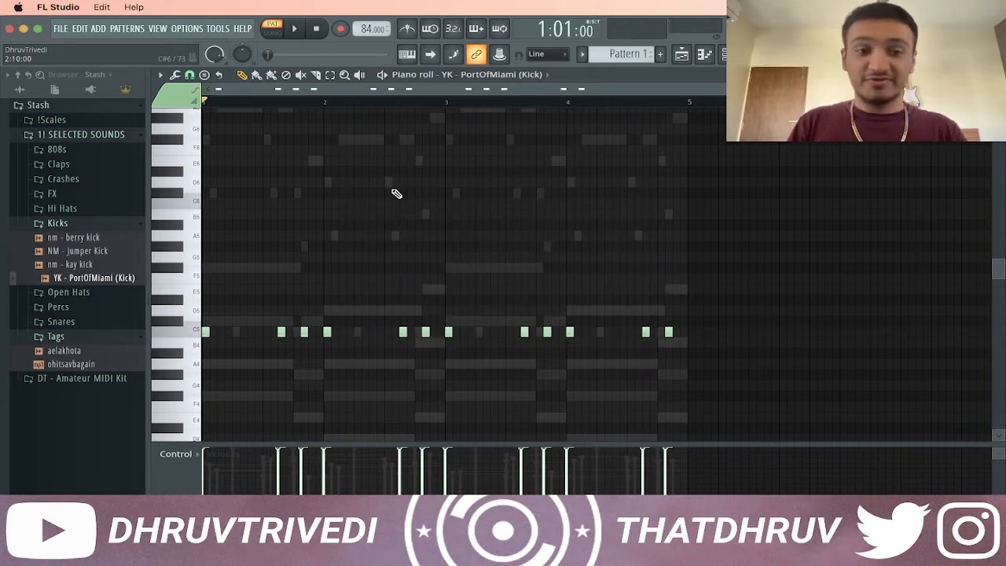
key("shift+Down")
key("shift+Down")
key("shift+Down")
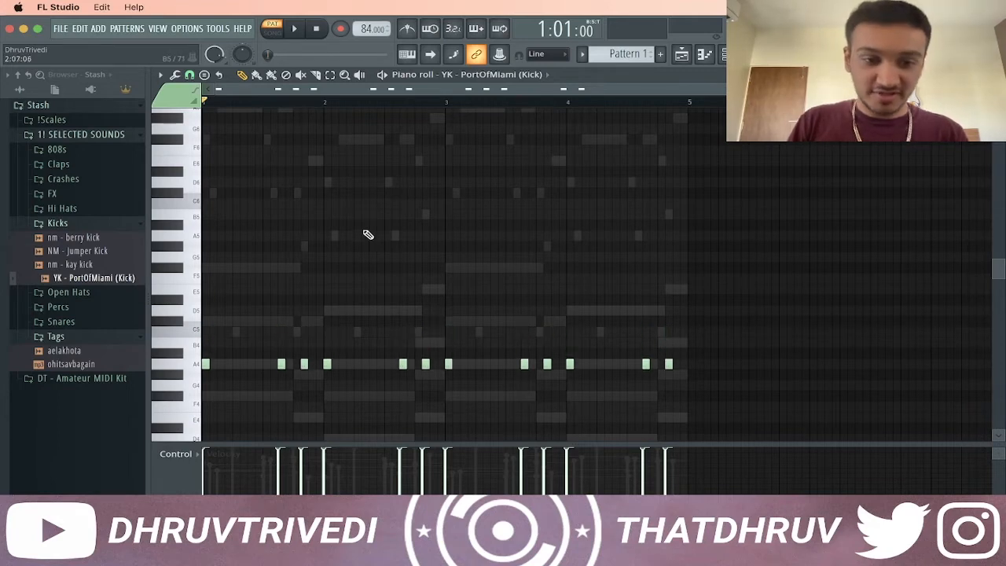
Step: Add A4 kick notes on step 10 of bars 1 and 3 while listening to the pattern
left_click(276, 365)
key("space")
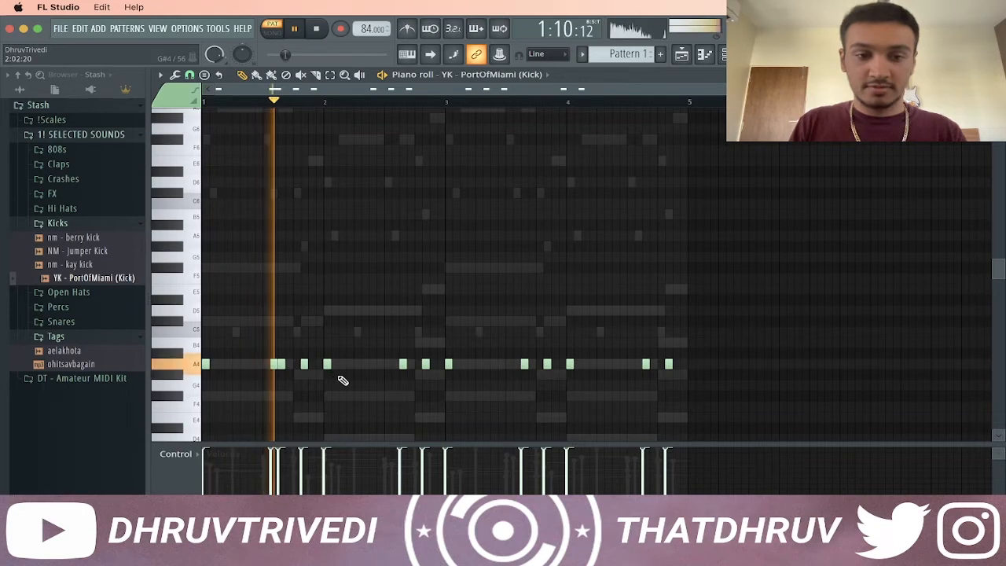
left_click(515, 365)
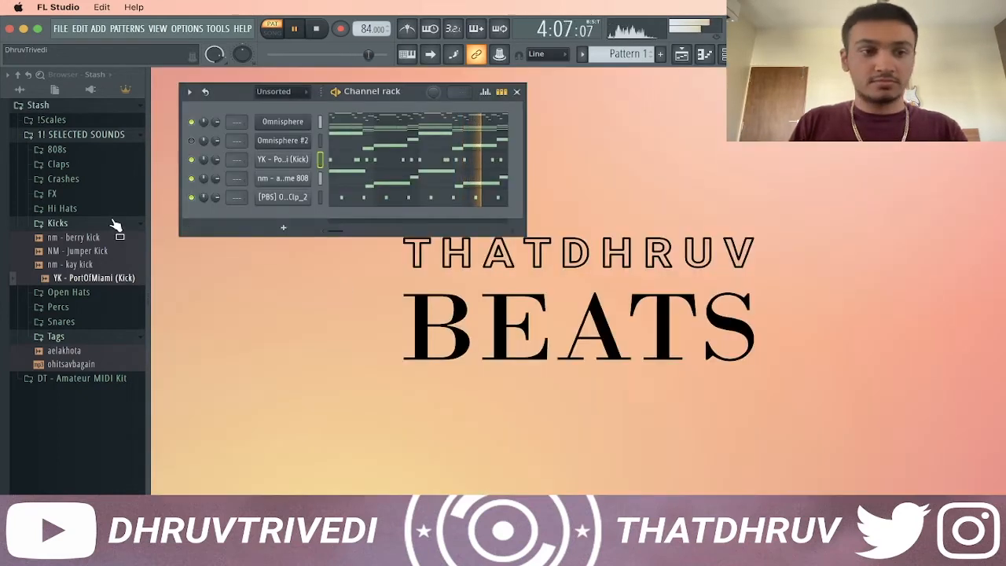
Step: Add DripTooHard Hi Hat 2 from the Hi Hats folder as a new channel below the clap
left_click(114, 224)
left_click(78, 209)
left_click_drag(99, 276, 330, 218)
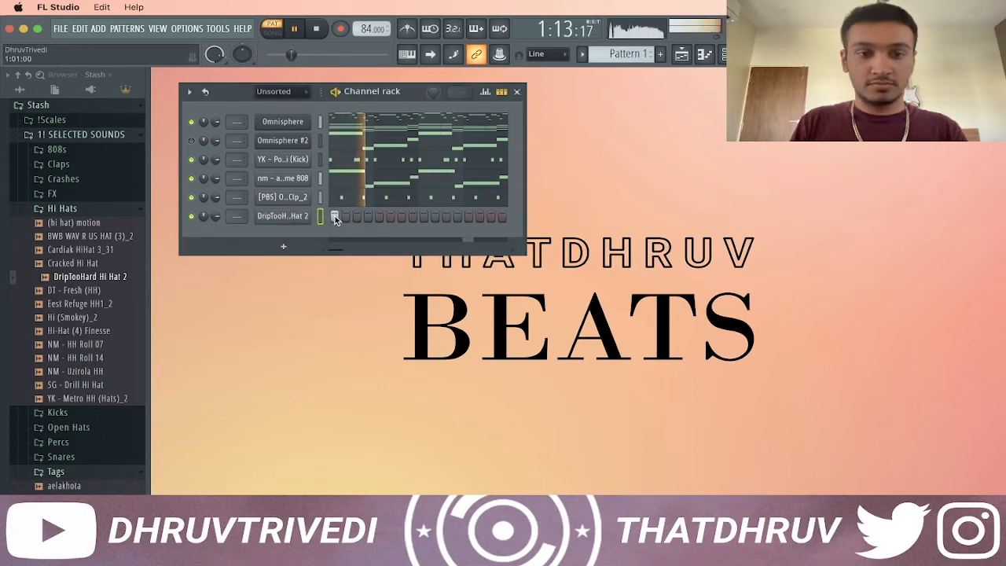
Step: Fill every step of bar 1 with hi-hat hits on C5 and duplicate them through bar 4
right_click(303, 216)
left_click(323, 218)
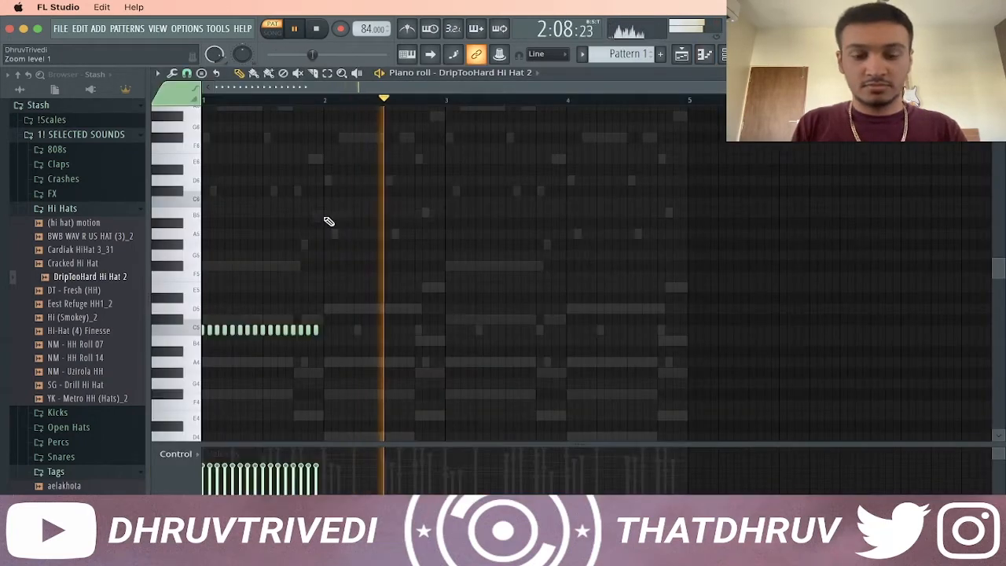
key("ctrl+b")
key("ctrl+b")
key("ctrl+b")
key("ctrl+d")
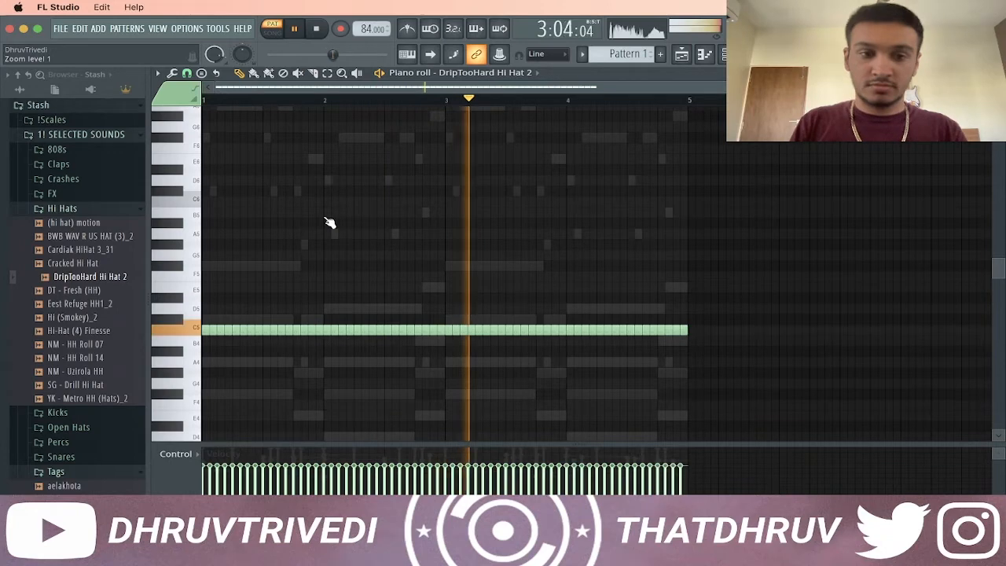
Step: Place G4 hi-hat notes on the first two steps of bar 1, auditioning a trial note on step 7 and deleting it
scroll(311, 218, "down", 3)
scroll(283, 224, "down", 3)
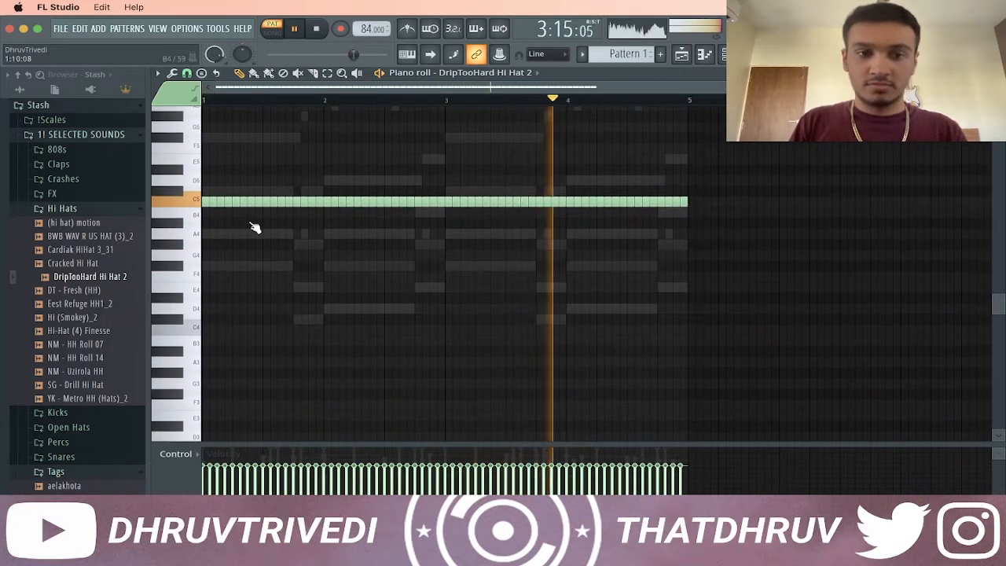
left_click(209, 256)
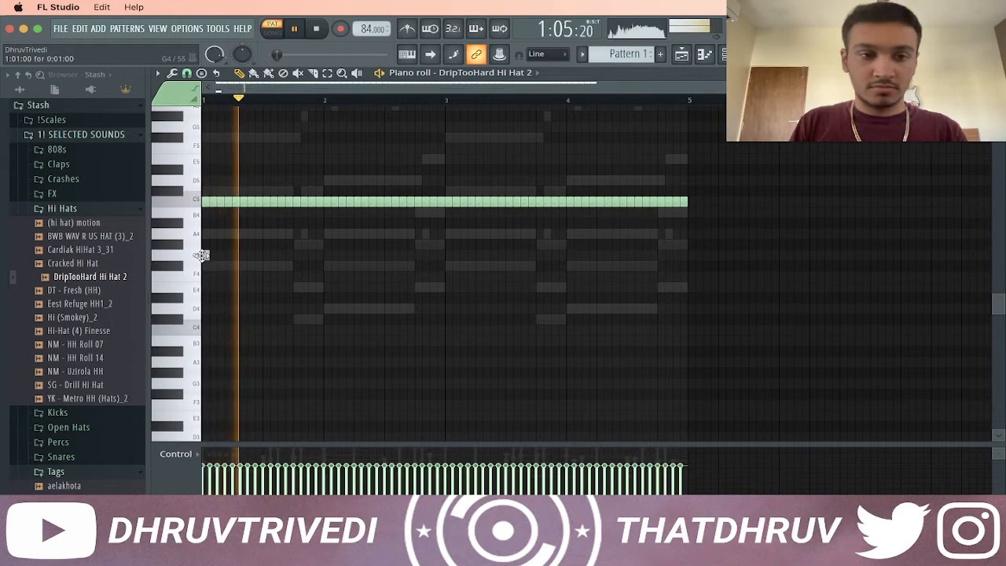
key("space")
key("space")
left_click(251, 256)
key("space")
key("space")
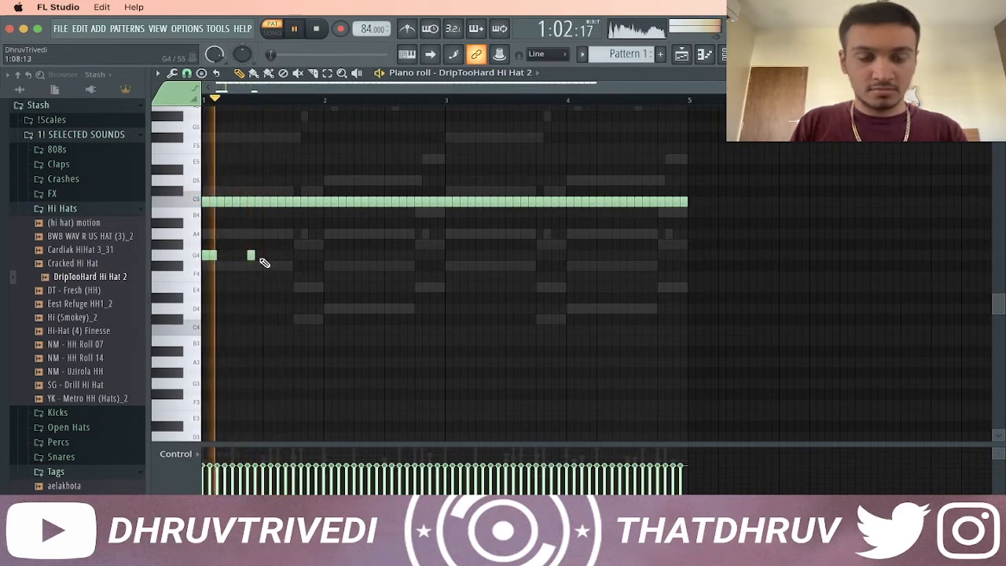
key("space")
right_click(253, 258)
key("space")
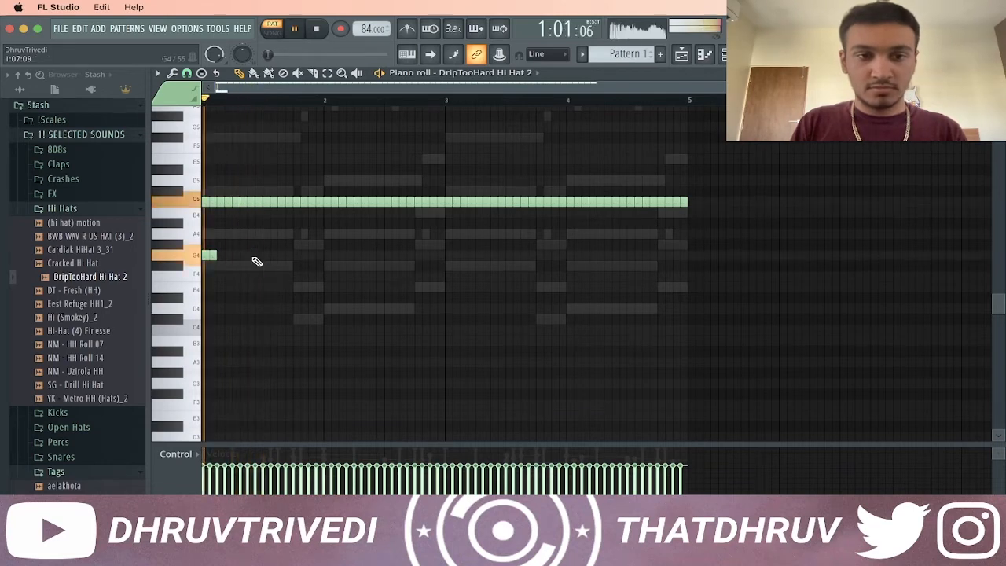
Step: Add G4 hi-hat notes on steps 11 and 14 of bar 1 and on step 1 of bar 2
left_click(276, 256)
key("space")
left_click_drag(274, 255, 280, 256)
key("space")
left_click(306, 256)
left_click(331, 254)
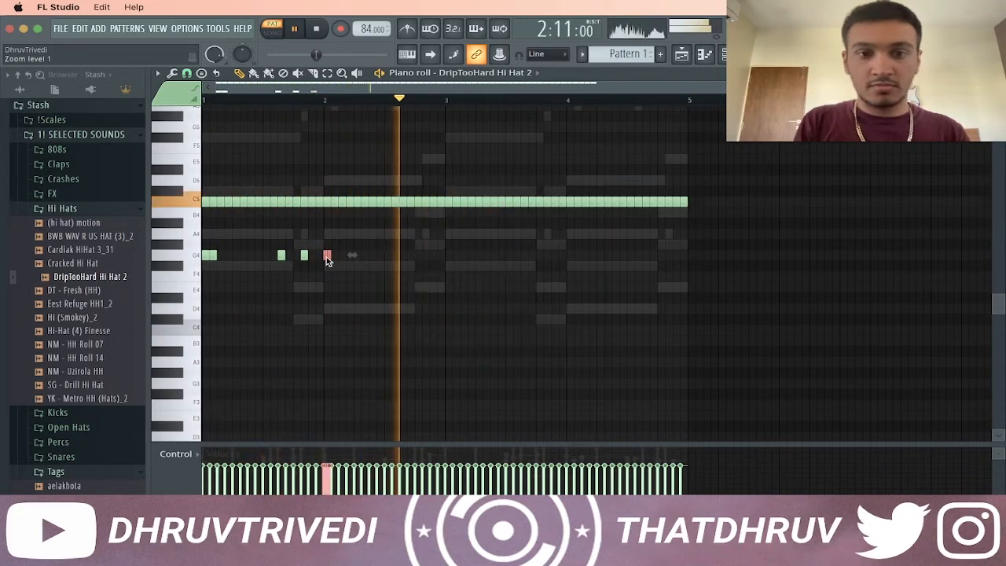
Step: Add G4 hi-hat notes on steps 7, 8, 11, 14 and 16 of bar 2
left_click(376, 257)
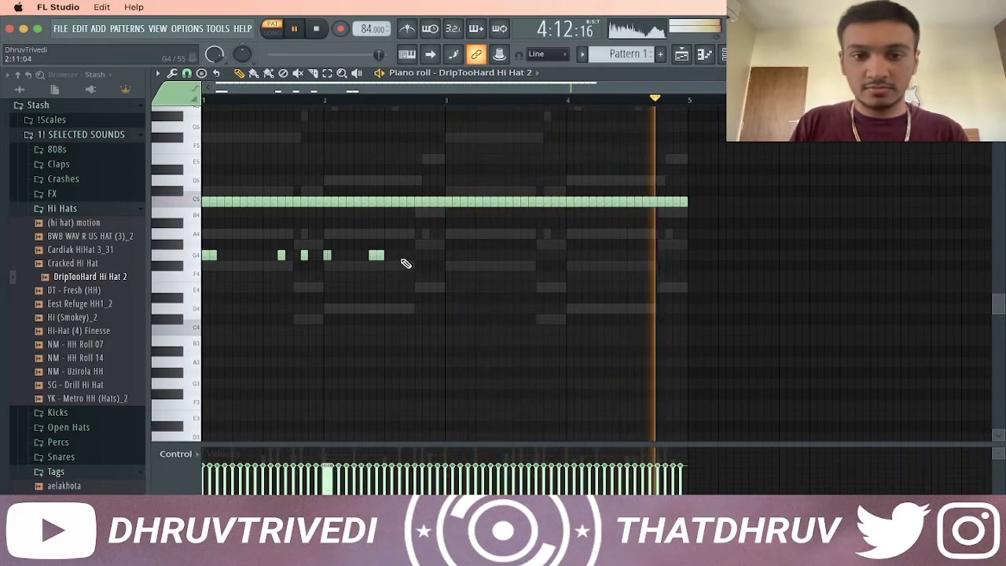
left_click(402, 256)
left_click(425, 256)
left_click(442, 255)
Step: Duplicate the two-bar G4 hi-hat pattern into bars 3 and 4 and close the piano roll
left_click_drag(449, 207, 708, 207)
key("ctrl+b")
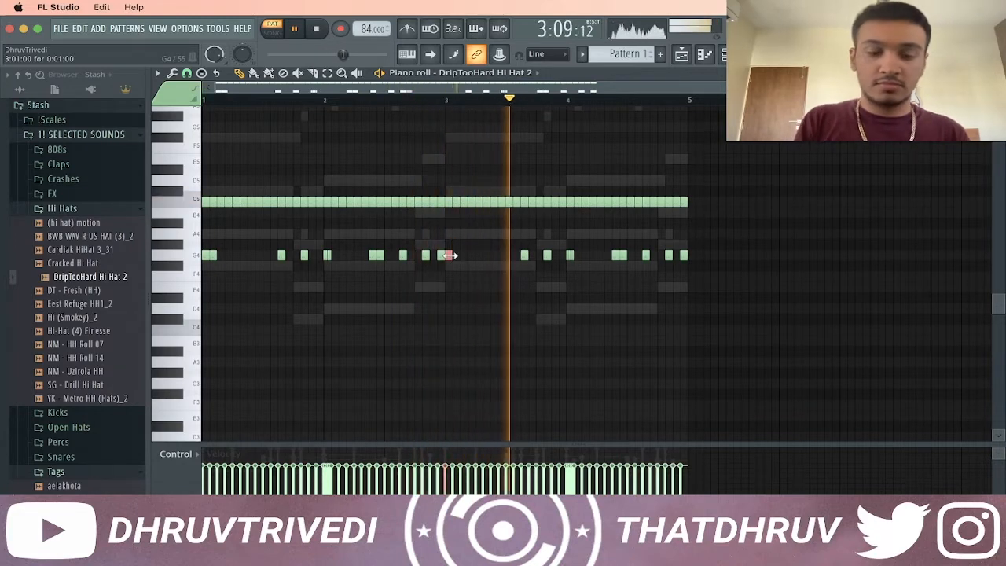
key("F7")
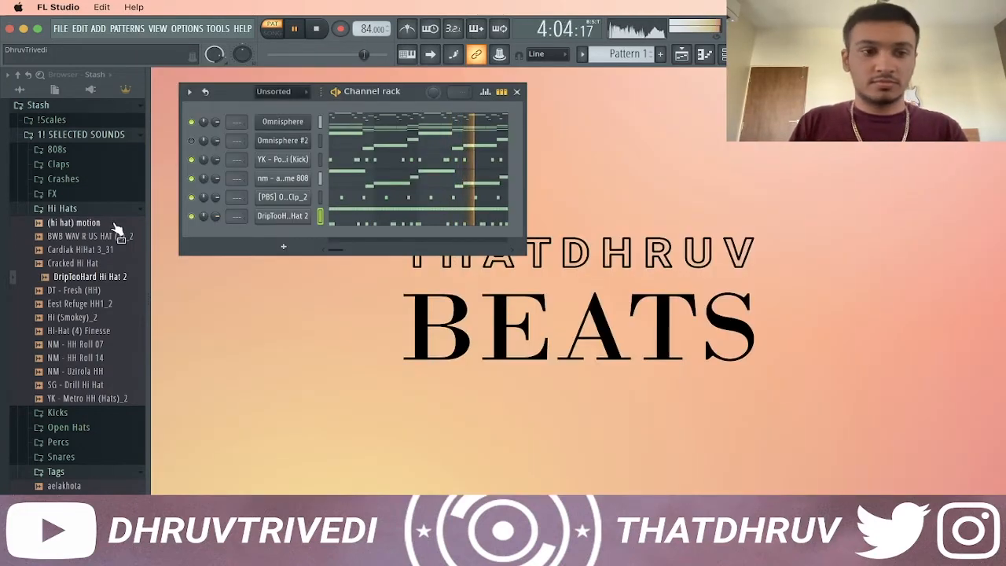
Step: Add NM - Giannis Rim from the Snares folder above the hi-hat, with hits on steps 8 and 10 at maximum velocity
left_click(115, 210)
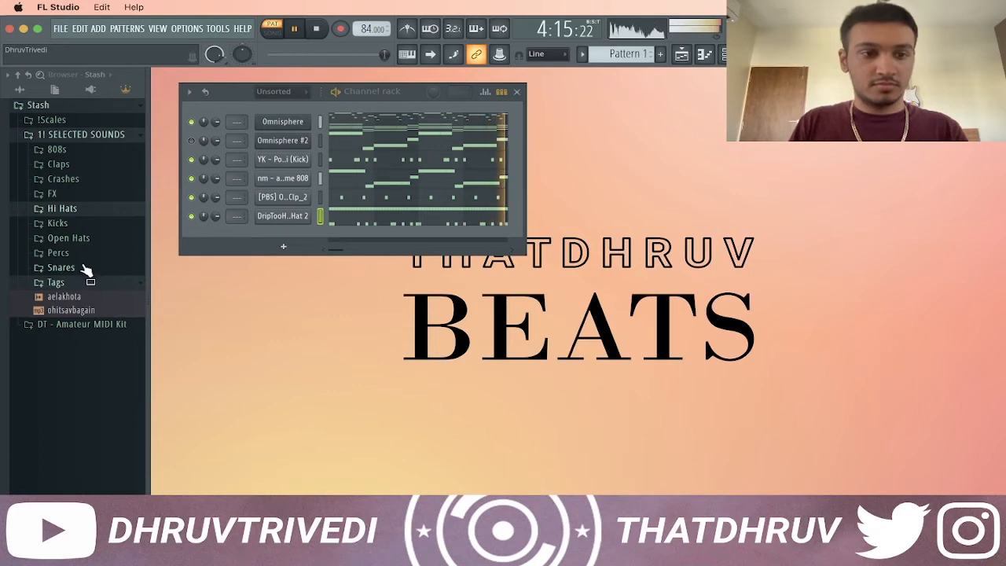
left_click(88, 269)
left_click_drag(103, 407, 298, 219)
key("space")
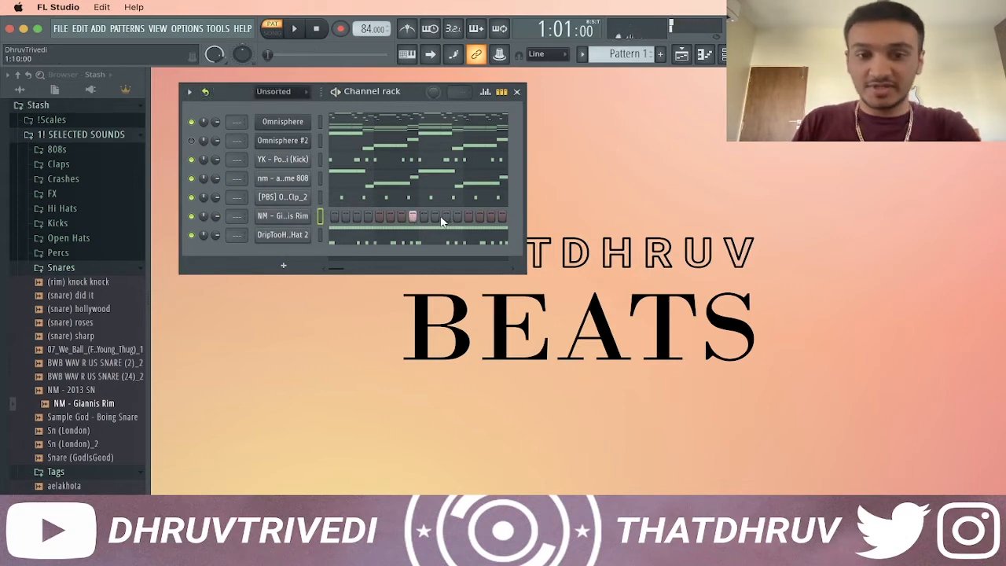
left_click(485, 91)
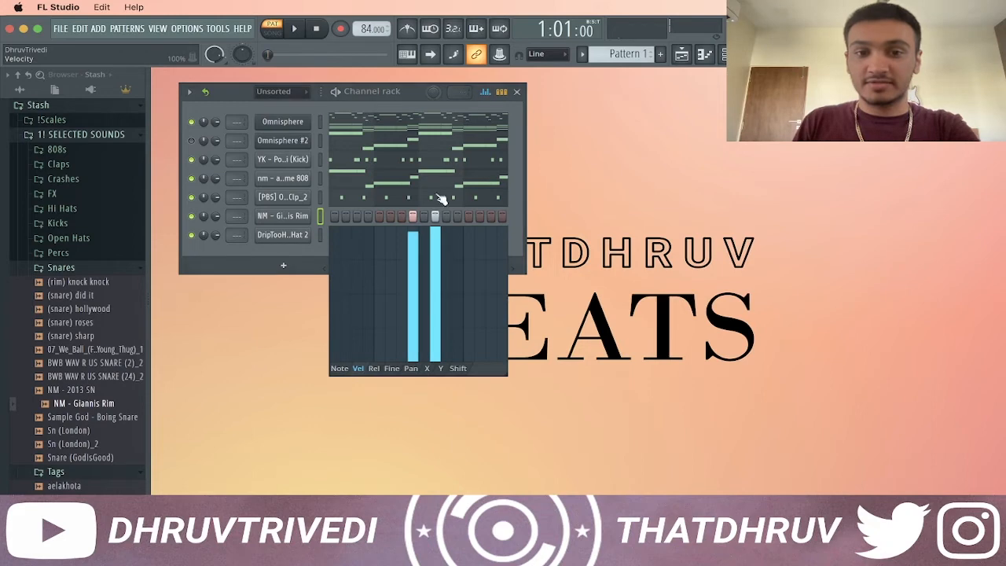
left_click(485, 91)
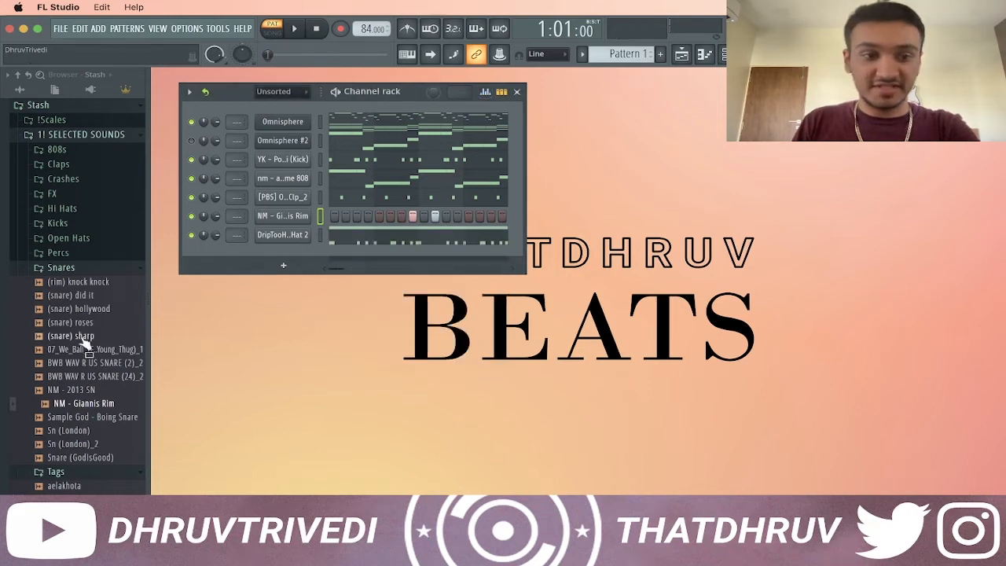
Step: Add nm - dc oh from the Open Hats folder as a new channel with a hit on step 3
left_click(106, 268)
left_click(91, 238)
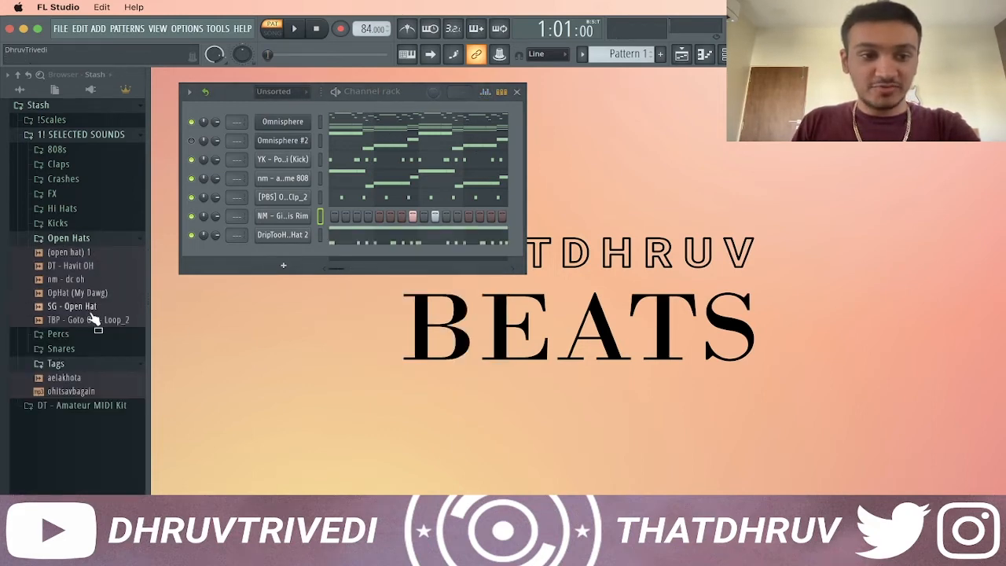
left_click_drag(96, 280, 330, 258)
left_click(356, 255)
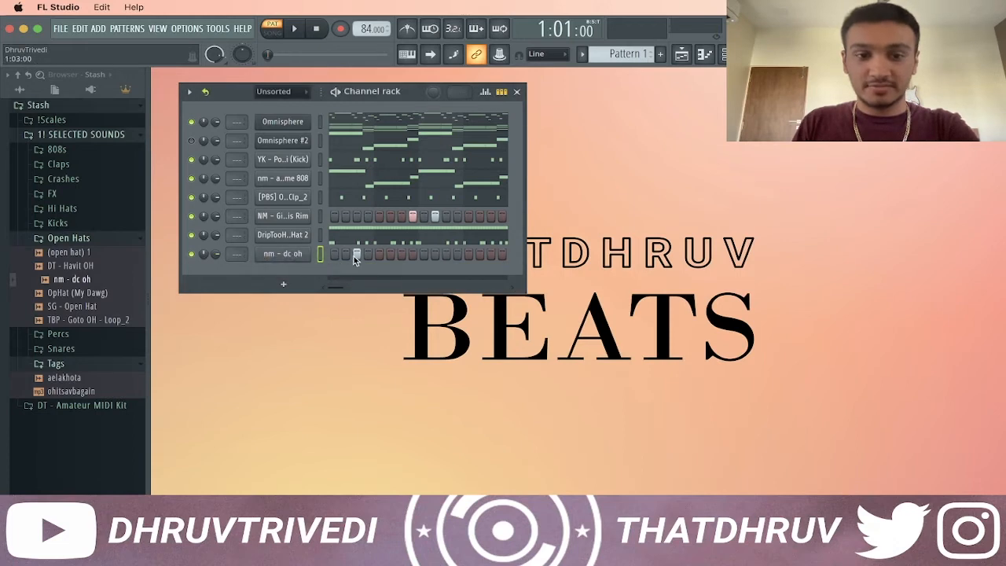
Step: Use the loop mode options to repeat the rim steps across all four bars, and open the rim notes in the piano roll
left_click(205, 92)
left_click(254, 155)
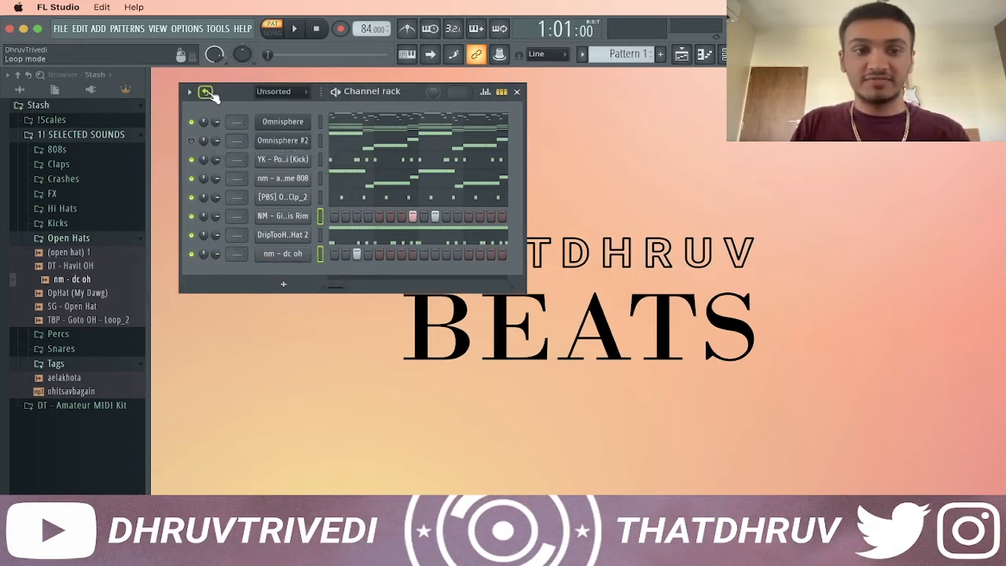
right_click(309, 218)
left_click(315, 216)
Step: Move the rim hit on step 10 of bar 1 to step 7, and add hits on step 16 and on step 2 of bar 2
left_click_drag(272, 202, 251, 202)
key("space")
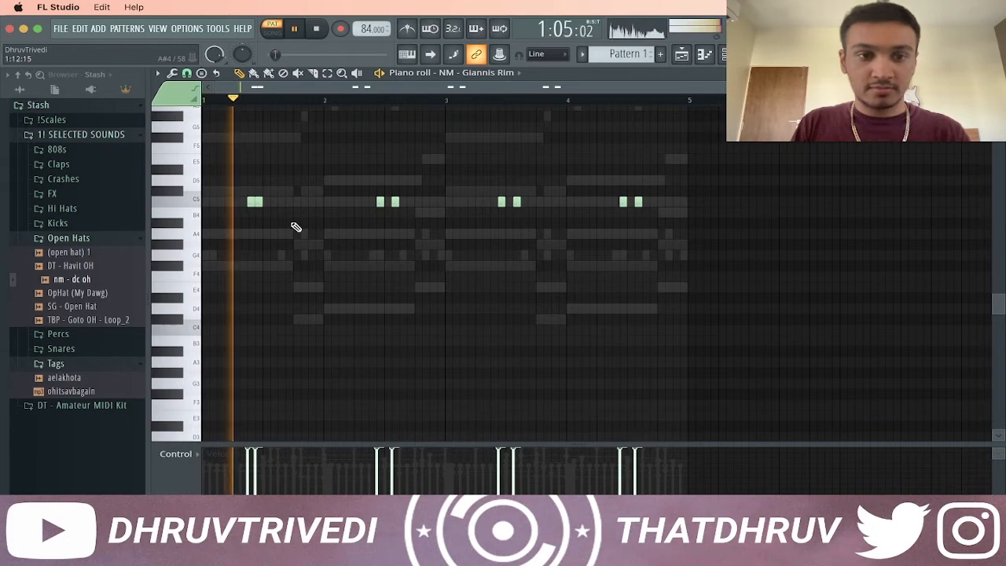
left_click(313, 203)
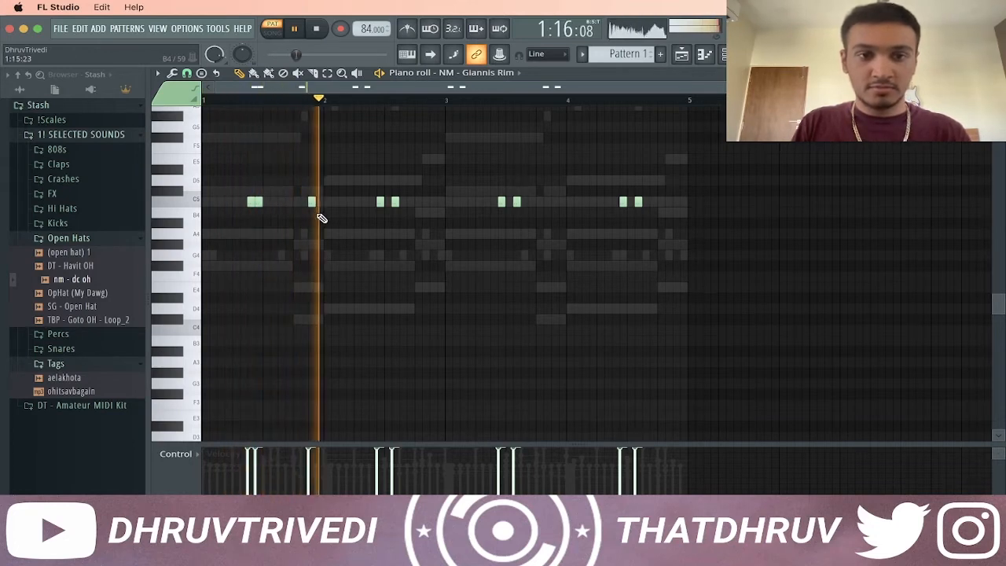
left_click(327, 202)
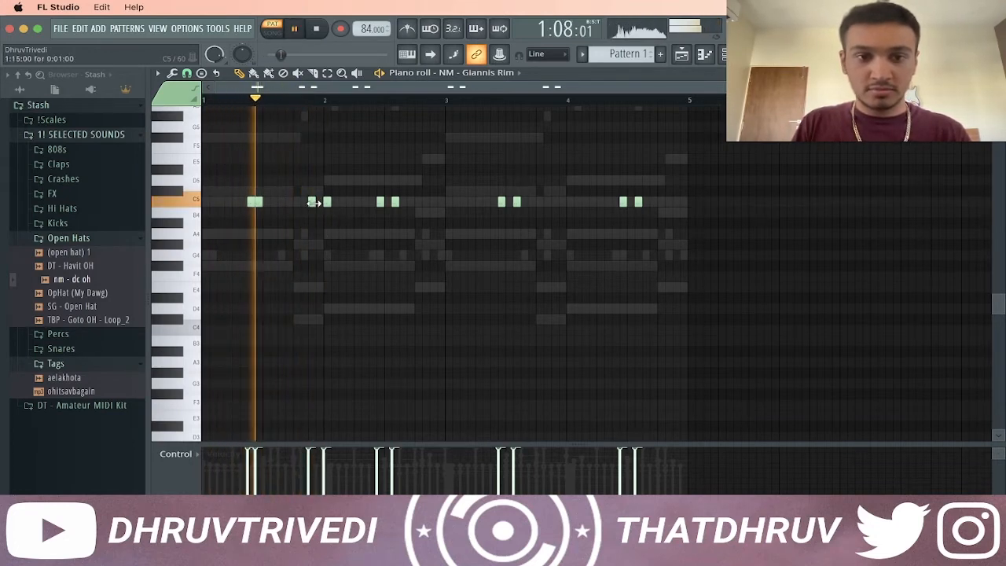
left_click_drag(313, 203, 336, 202)
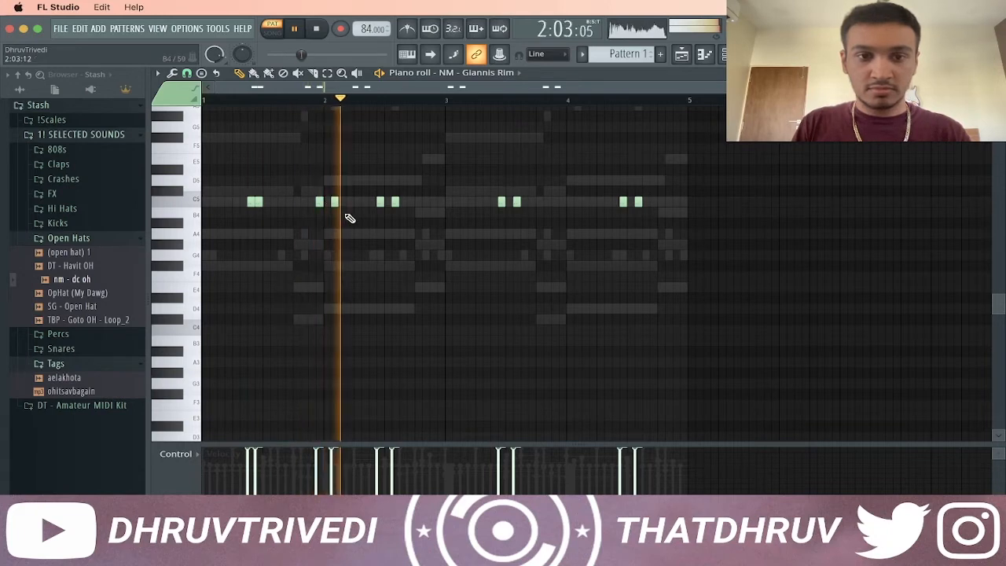
Step: Replace the two looped rim hits in bar 2 with hits on steps 6 and 12 while checking playback
right_click(381, 203)
key("space")
key("space")
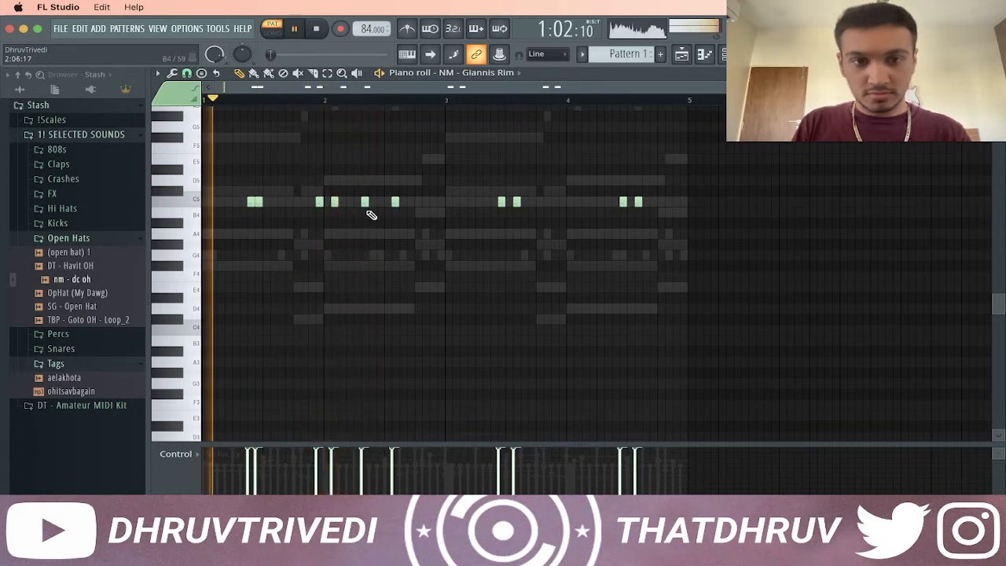
left_click_drag(366, 203, 374, 202)
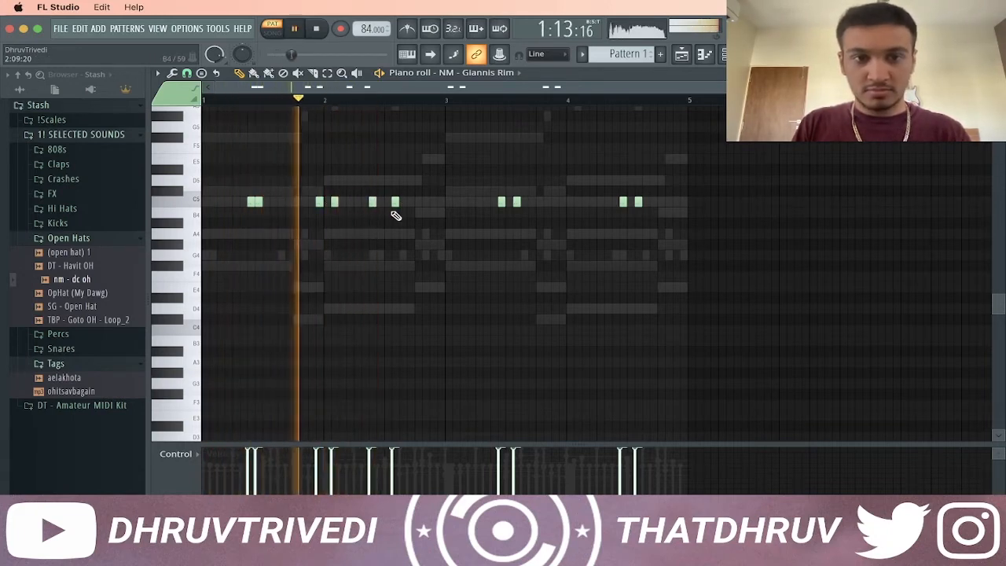
right_click(394, 203)
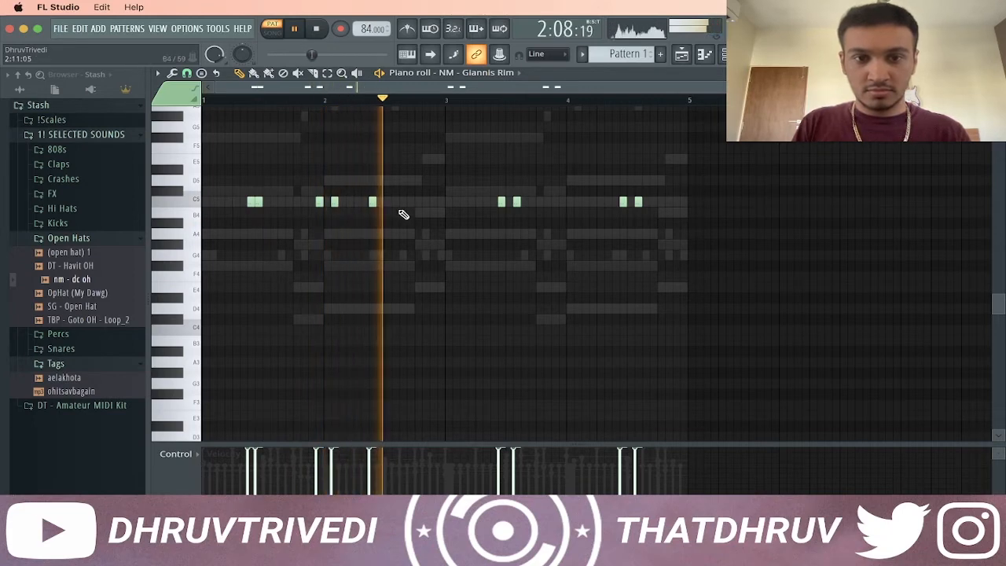
key("space")
left_click_drag(371, 202, 364, 204)
left_click(411, 203)
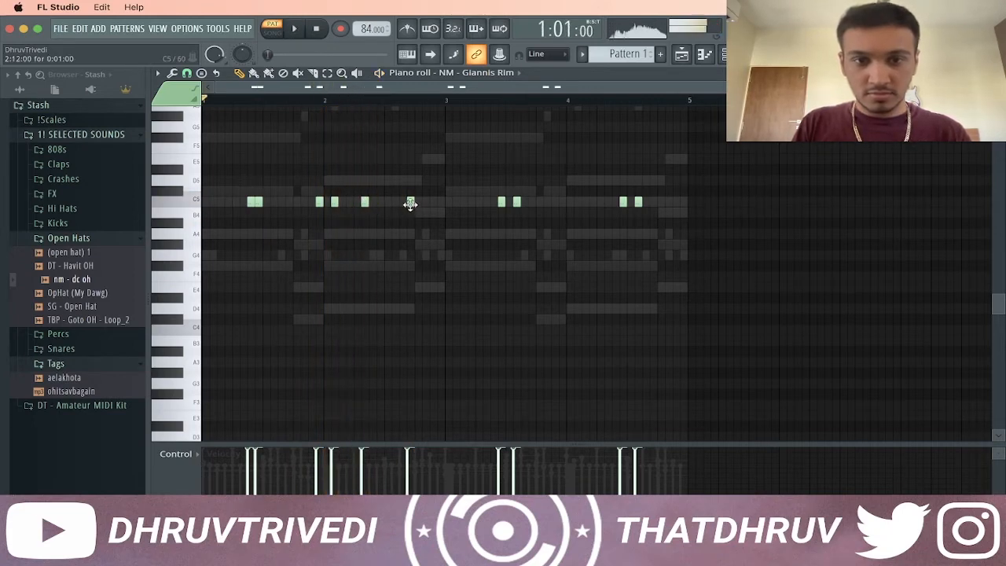
Step: Delete the looped rim hits in bars 3 and 4
right_click(502, 203)
right_click(516, 203)
right_click(624, 203)
right_click(638, 203)
Step: Add a rim hit on step 16 of bar 2 and duplicate the first two bars of rim hits into bars 3 and 4
key("super+b")
key("shift+Right")
key("shift+Right")
key("shift+Right")
key("shift+Right")
key("shift+Right")
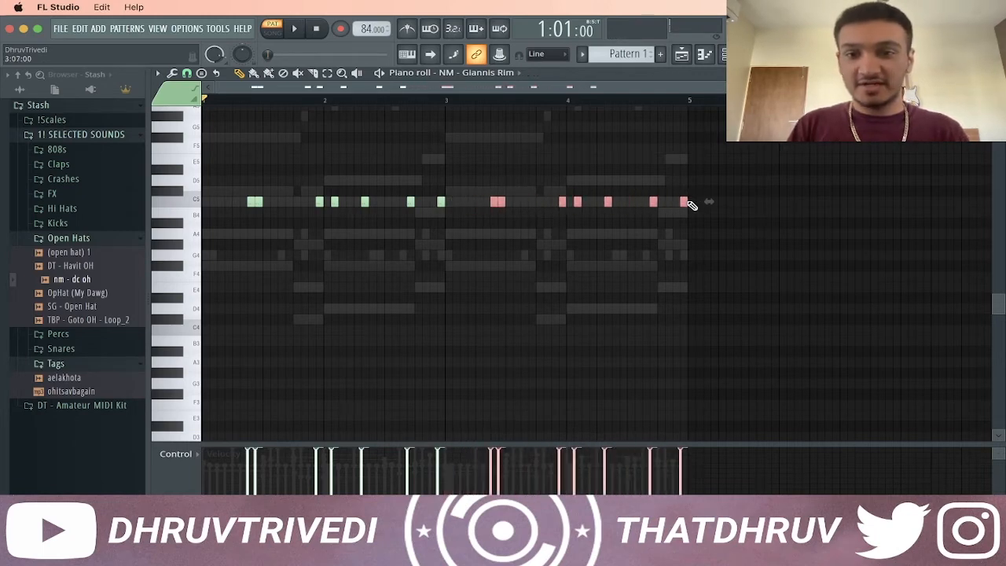
Step: Add nm - dc oh open-hat hits on step 3 of each of the four bars and play the pattern back
key("F6")
right_click(323, 250)
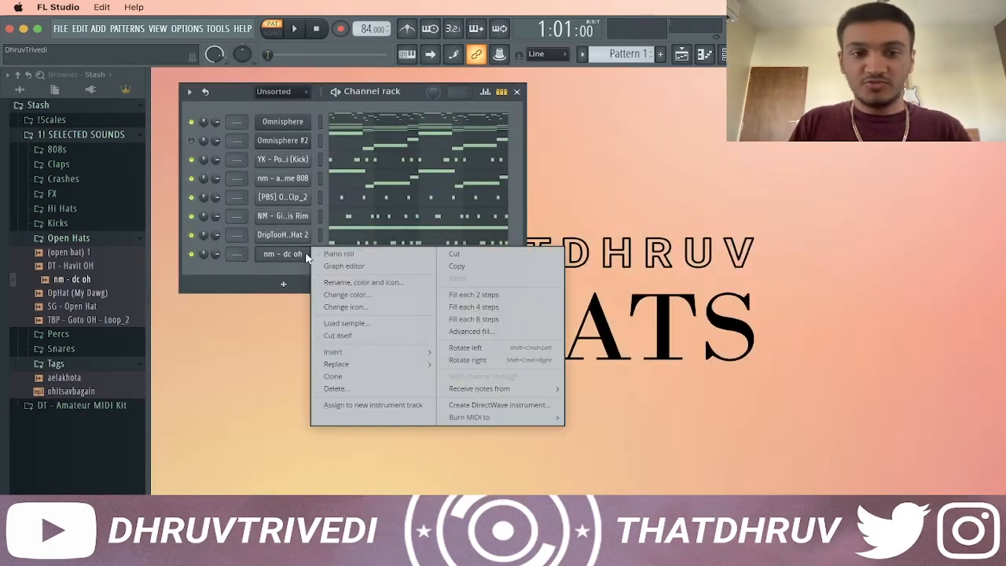
left_click(334, 255)
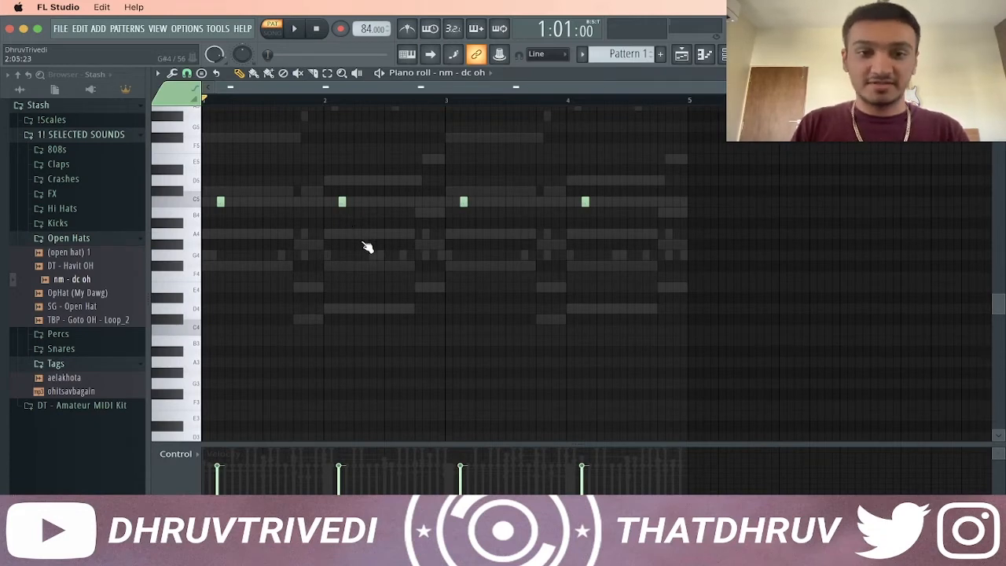
key("space")
key("F7")
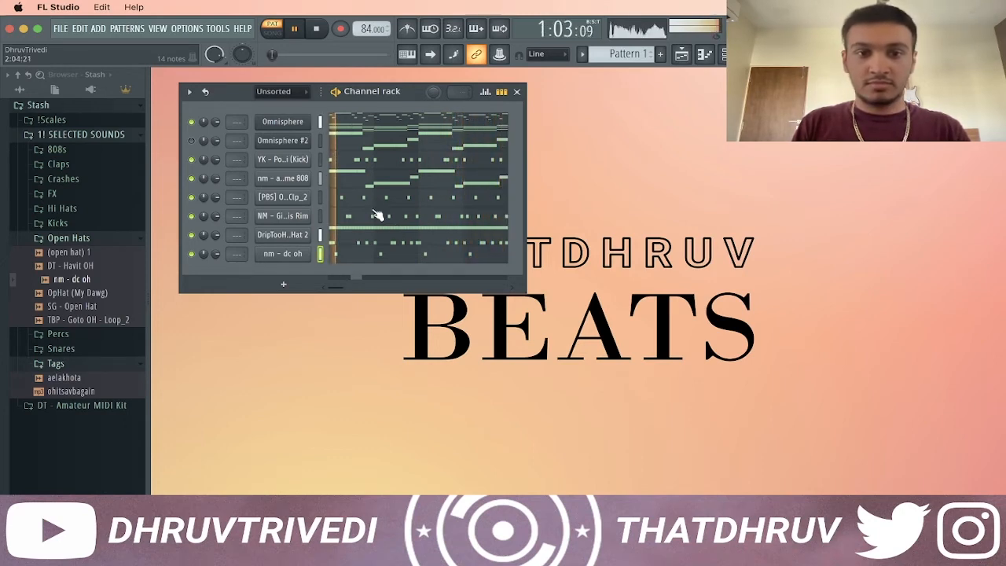
key("space")
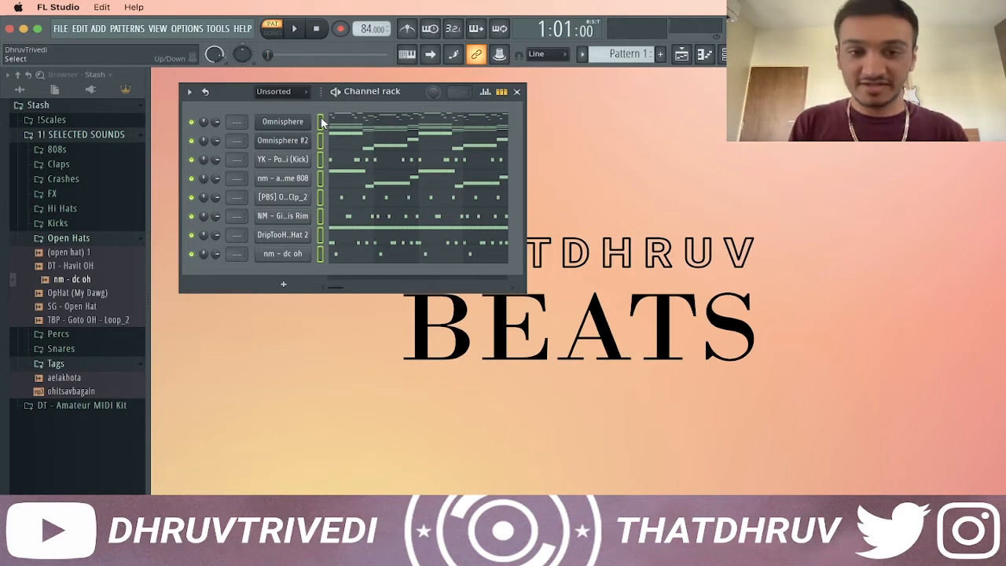
Step: Route all eight selected channels to mixer tracks 1 to 8 and pull their volume faders down
key("F9")
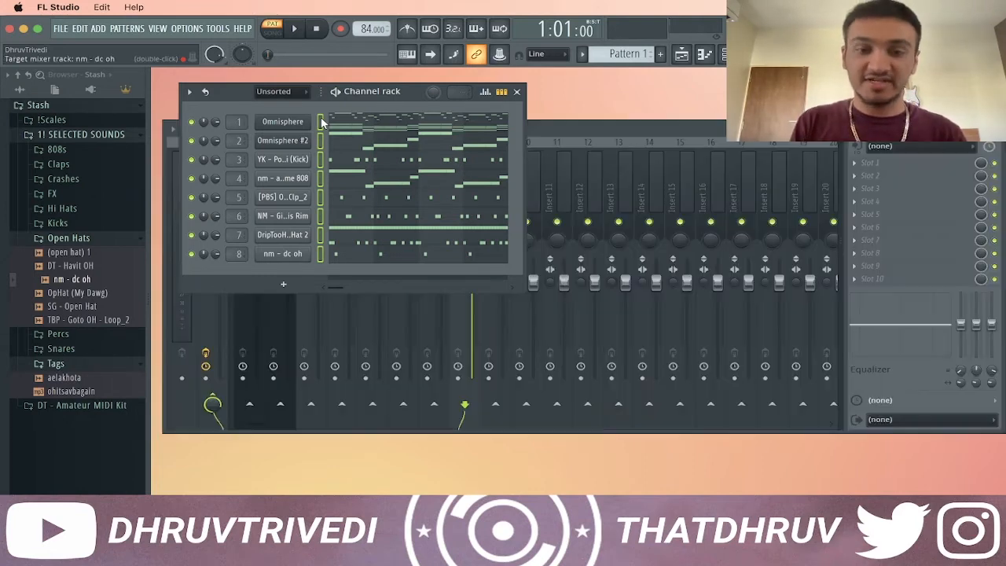
left_click(543, 136)
left_click_drag(487, 168, 246, 185)
left_click_drag(245, 288, 245, 342)
left_click(246, 377)
Step: During playback, balance the Omnisphere (about 44%), Omnisphere #2, kick (about 80%), 808 and clap (about 67%) mixer volumes
key("space")
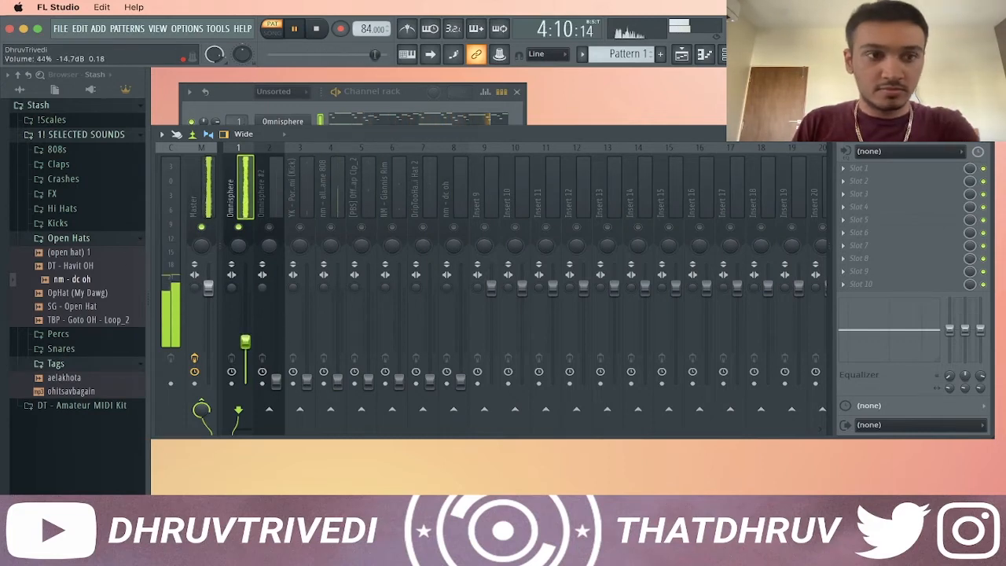
left_click_drag(276, 381, 276, 306)
left_click_drag(306, 382, 307, 307)
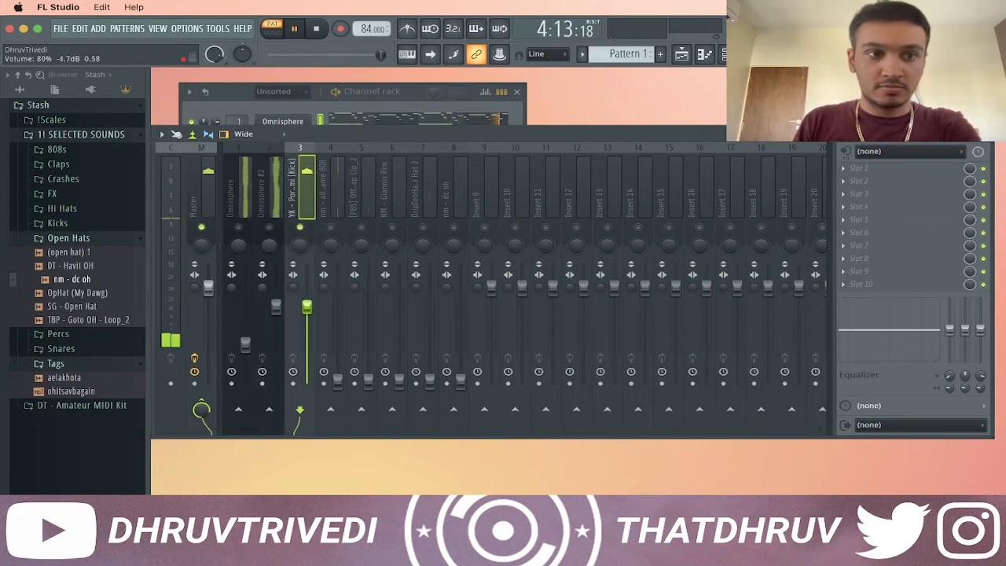
left_click_drag(337, 381, 338, 330)
left_click_drag(368, 382, 369, 320)
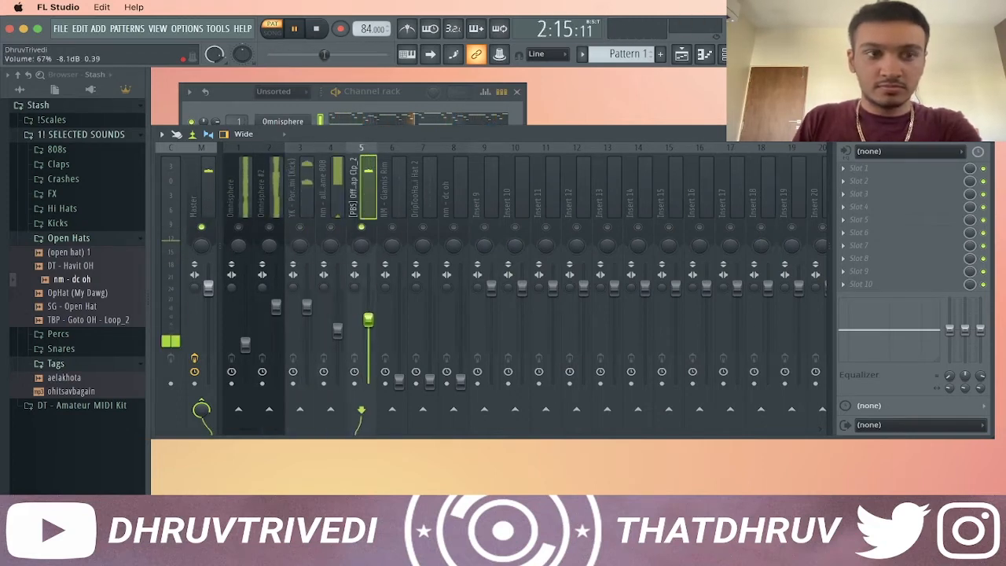
Step: Raise the rim, hi-hat (about 61%) and open-hat mixer volumes, select the Master track and stop playback
left_click_drag(399, 382, 398, 340)
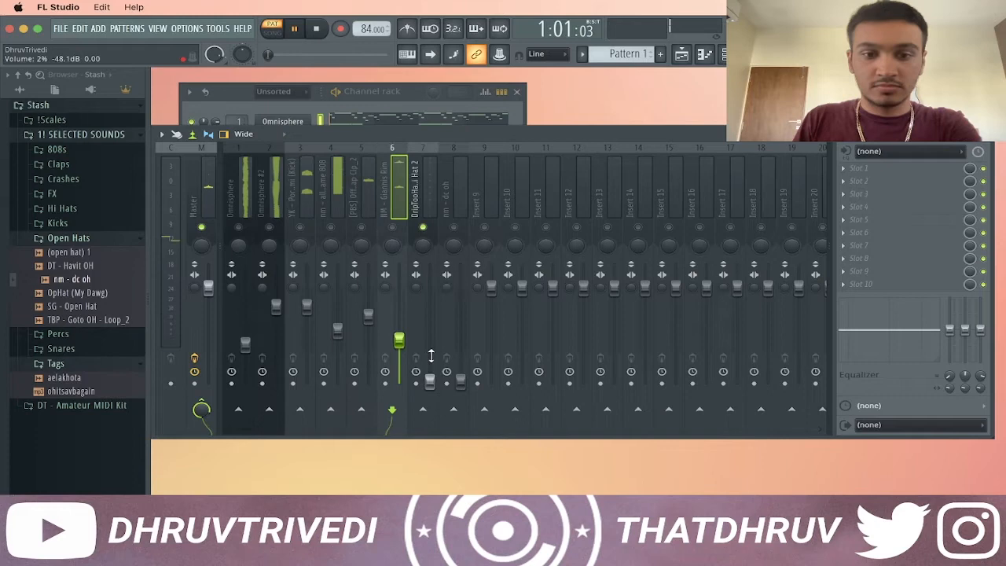
left_click_drag(430, 381, 430, 325)
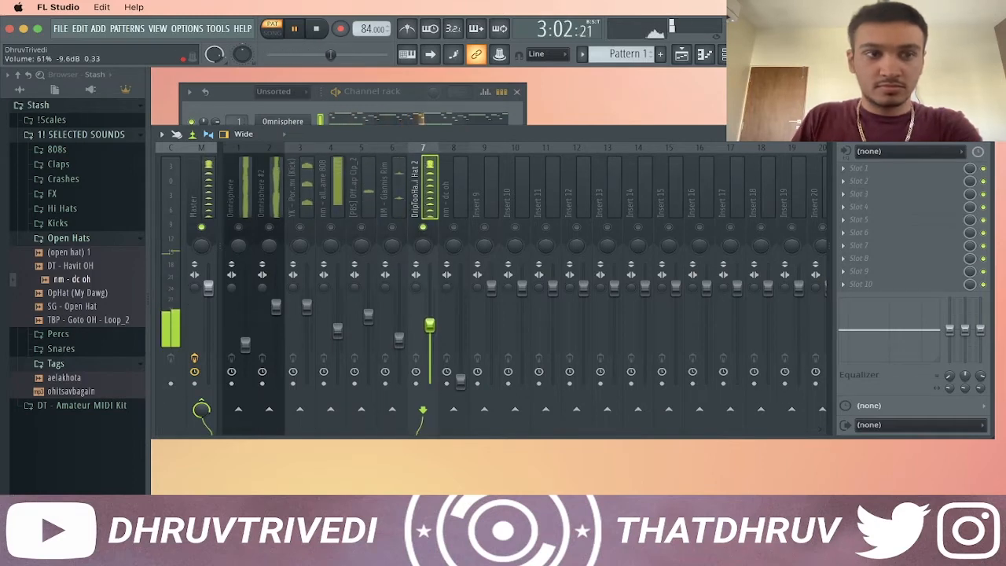
left_click_drag(460, 382, 460, 343)
left_click(204, 228)
key("space")
left_click(135, 241)
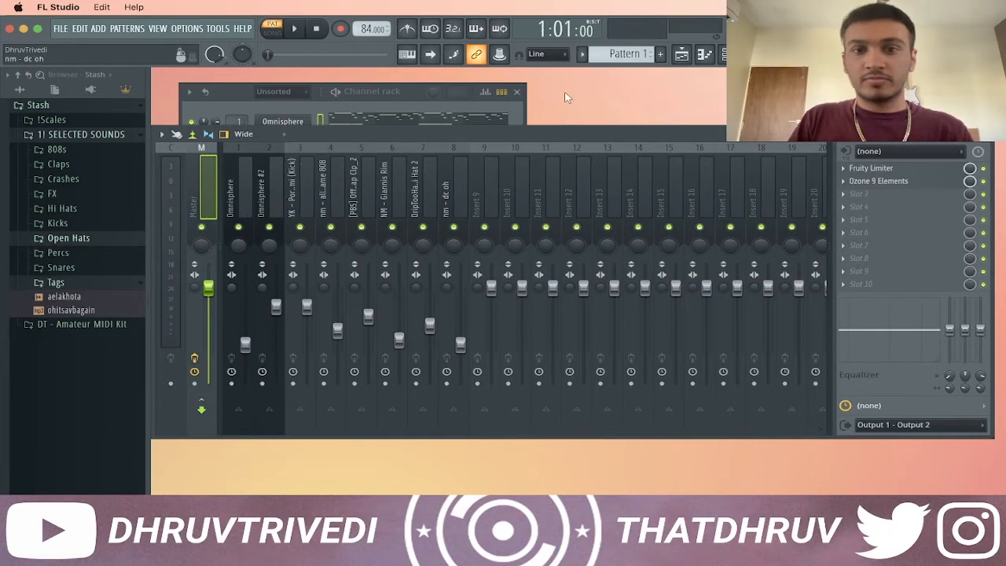
Step: Split Pattern 1 by channel and place all eight resulting patterns on playlist tracks 1 to 8 from bar 1
left_click(583, 54)
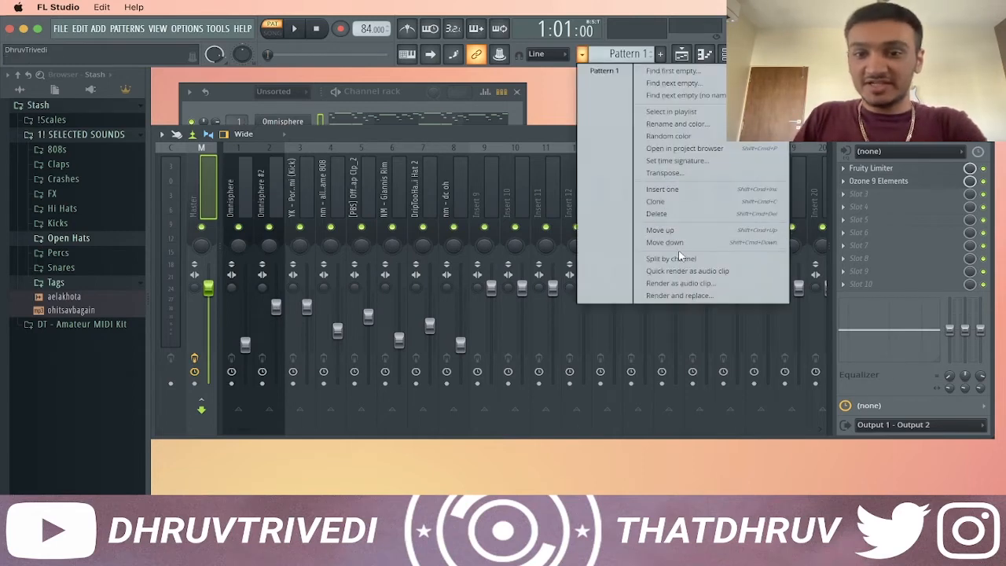
left_click(684, 261)
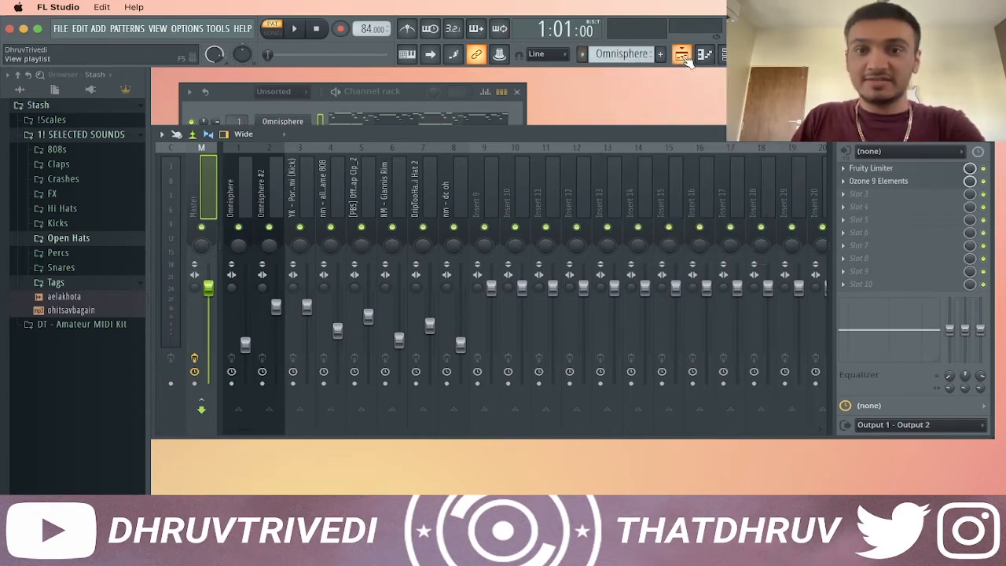
left_click(683, 54)
left_click(187, 255)
left_click(206, 119, "shift")
left_click_drag(206, 119, 346, 132)
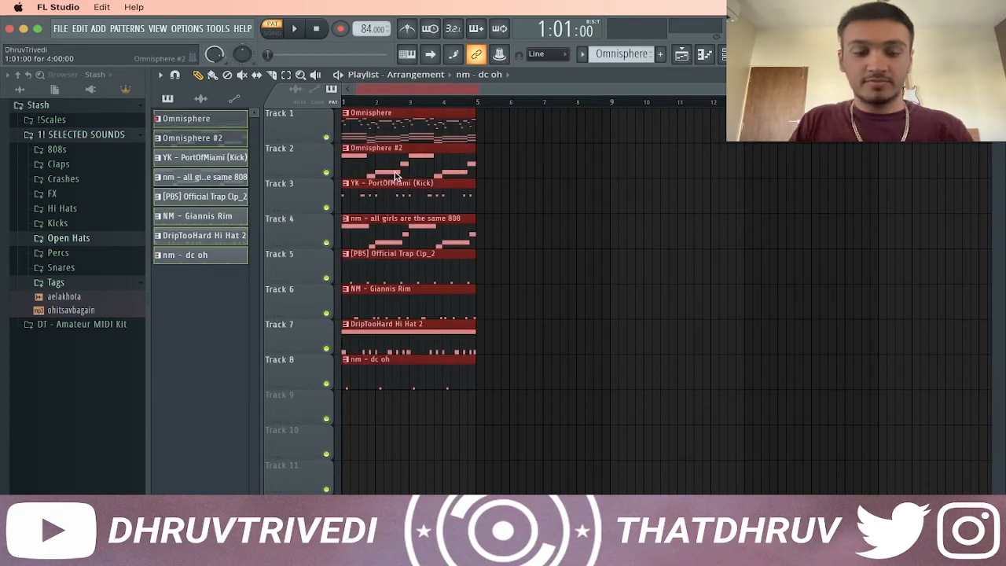
Step: Duplicate the four-bar block of playlist clips five times to extend the arrangement through bar 24
key("ctrl+b")
key("ctrl+b")
key("ctrl+b")
key("ctrl+b")
key("ctrl+b")
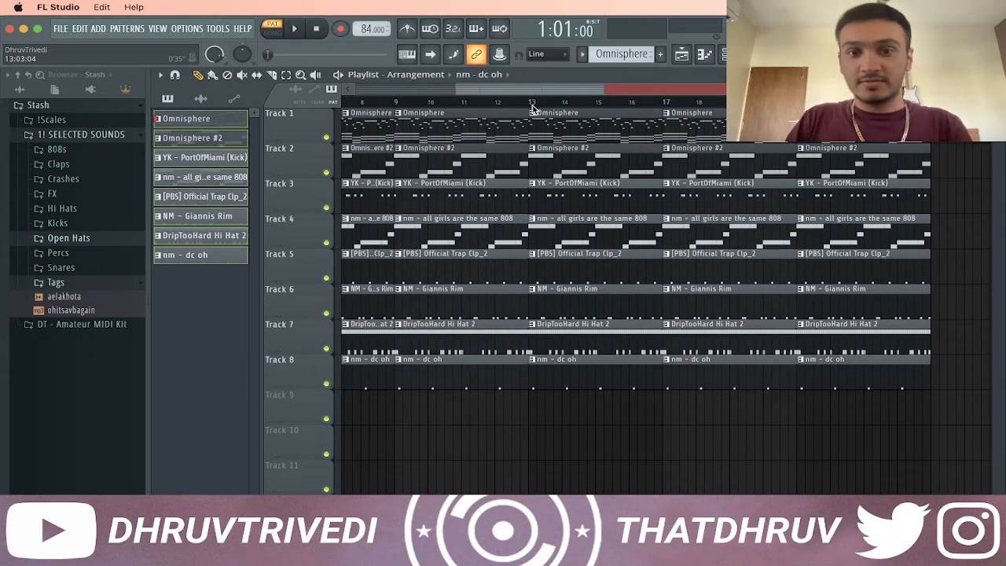
Step: Delete the clips on tracks 2 to 8 in bars 1 to 4, leaving only Omnisphere in the intro
left_click(532, 109)
scroll(515, 102, "down", 3)
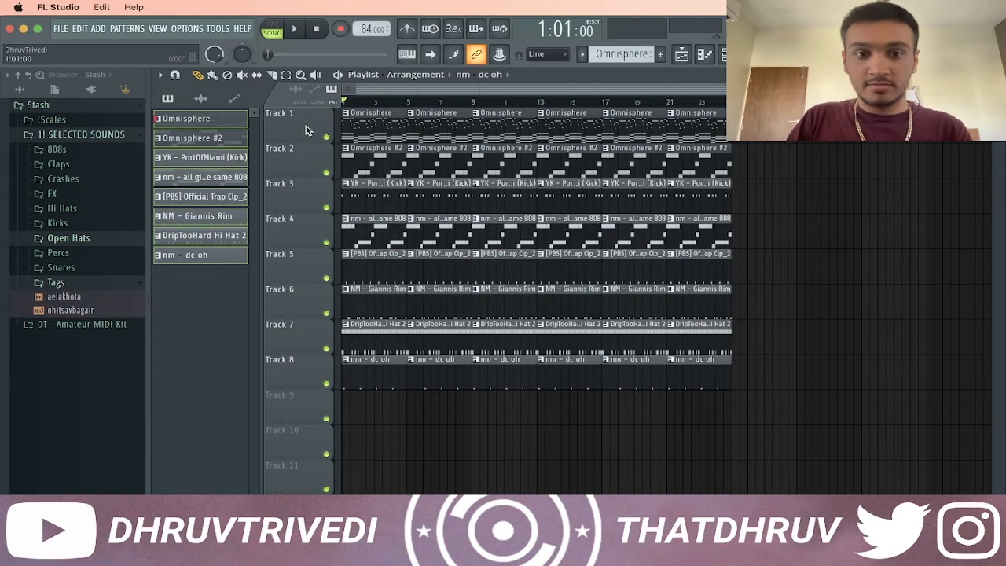
left_click_drag(383, 180, 353, 416)
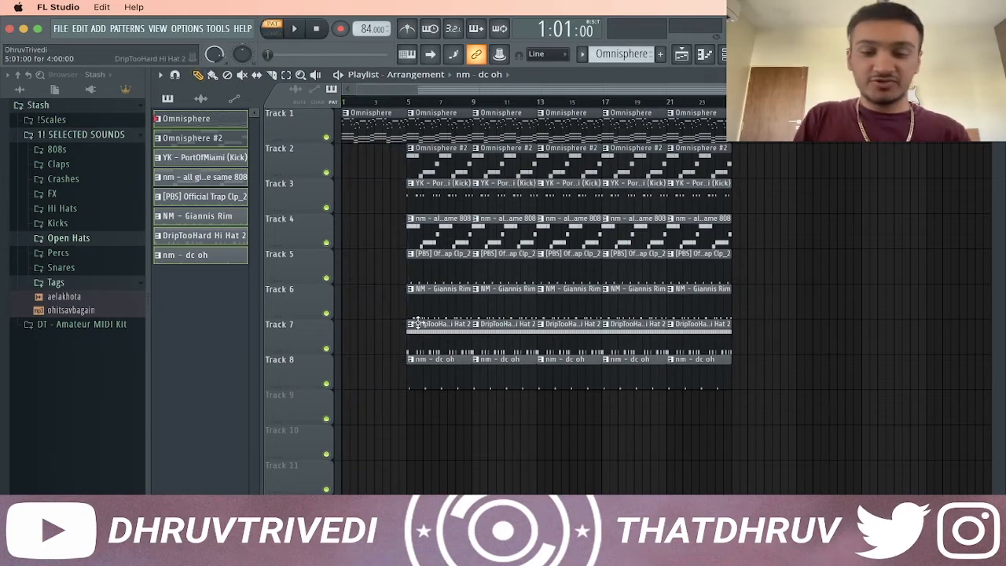
Step: Add Fruity Love Philter to the Omnisphere mixer track with the Simple highpass preset
key("F9")
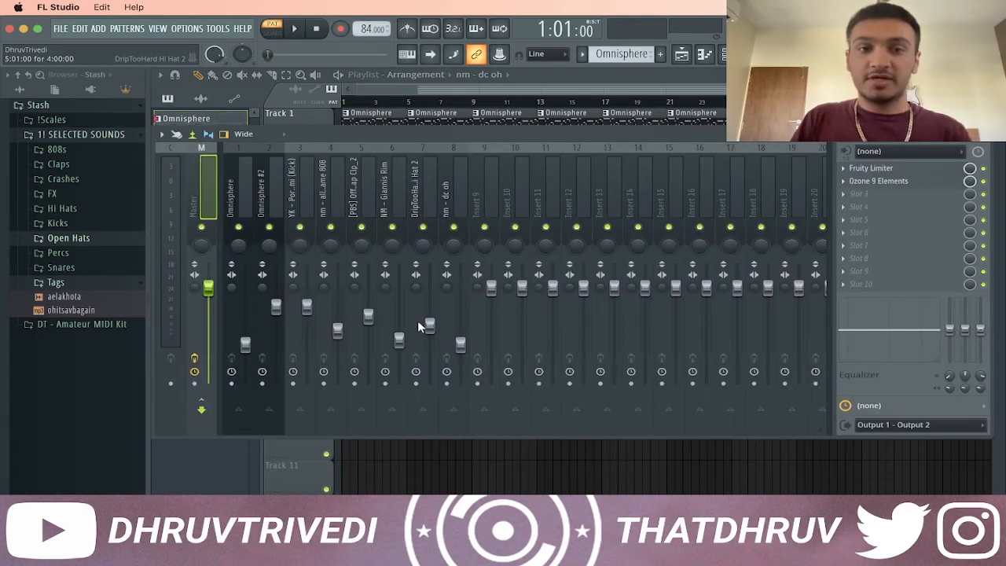
left_click(244, 206)
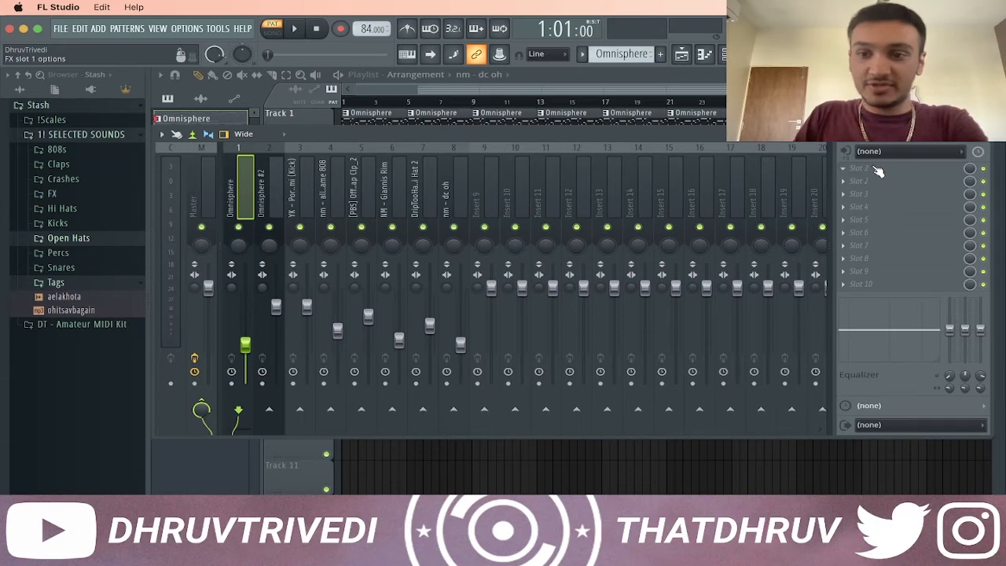
left_click(879, 172)
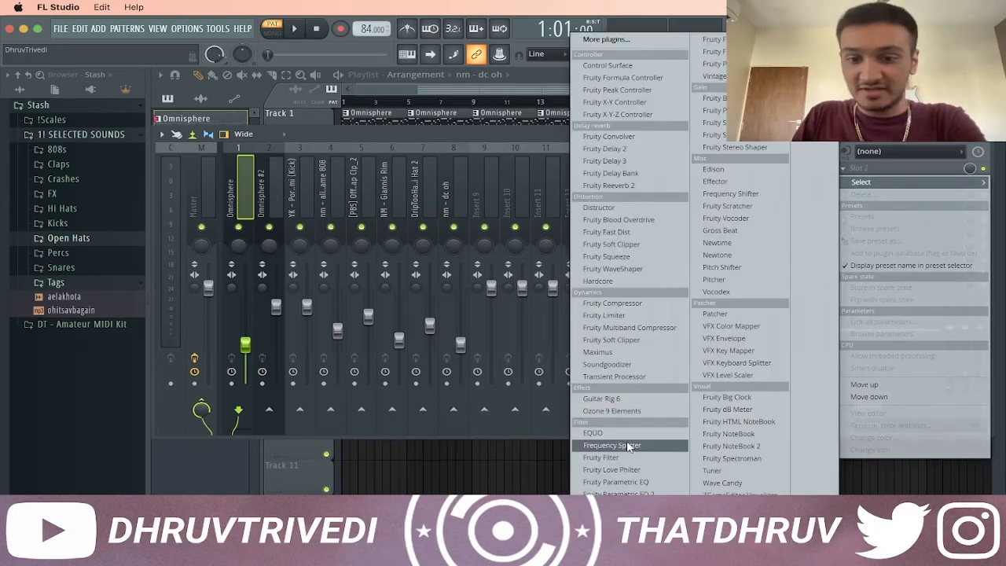
left_click(622, 470)
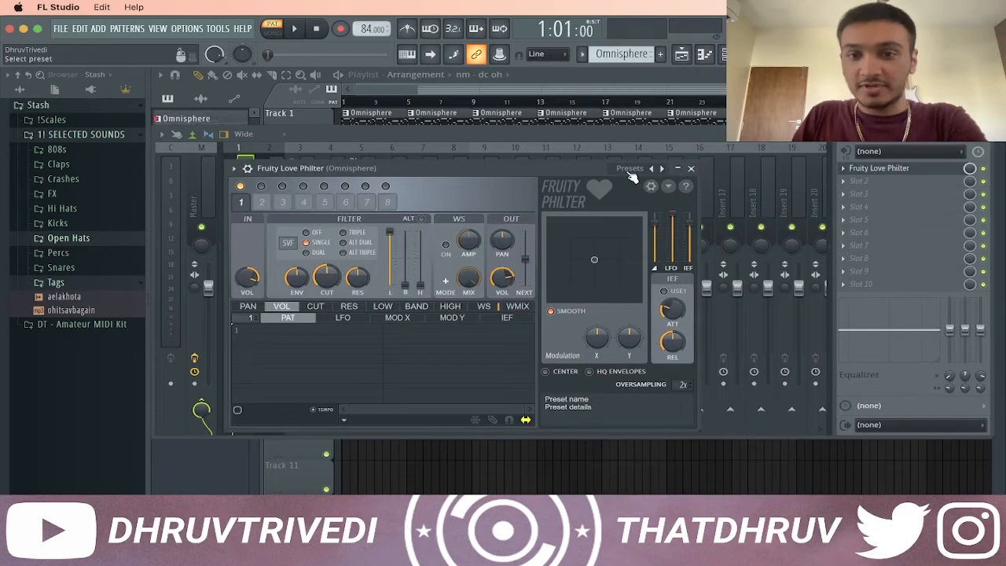
left_click(631, 169)
left_click(676, 146)
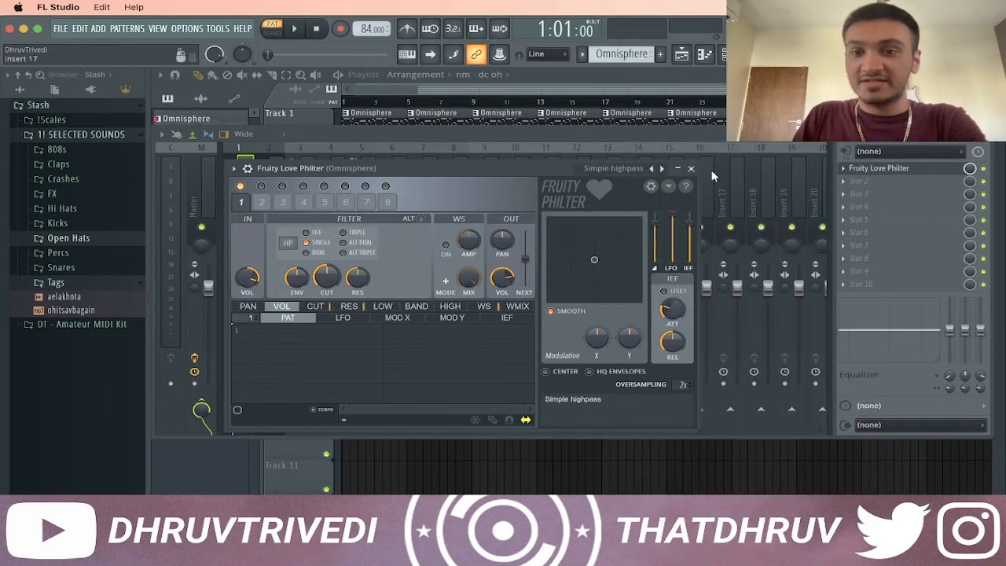
left_click(692, 169)
Step: Automate the Love Philter mix level, dropping it to minimum at bar 5 and holding it flat to about bar 29
right_click(970, 170)
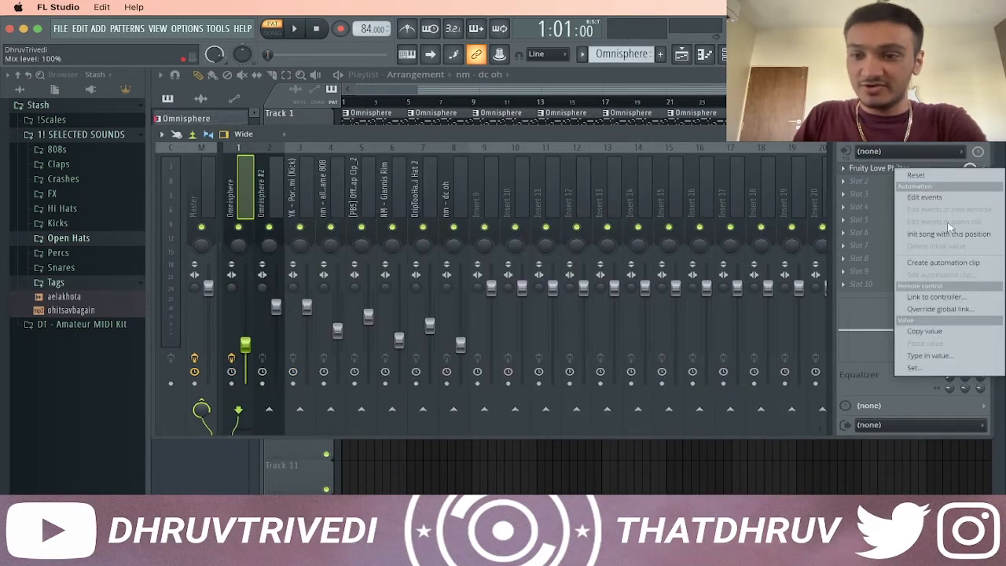
left_click(944, 263)
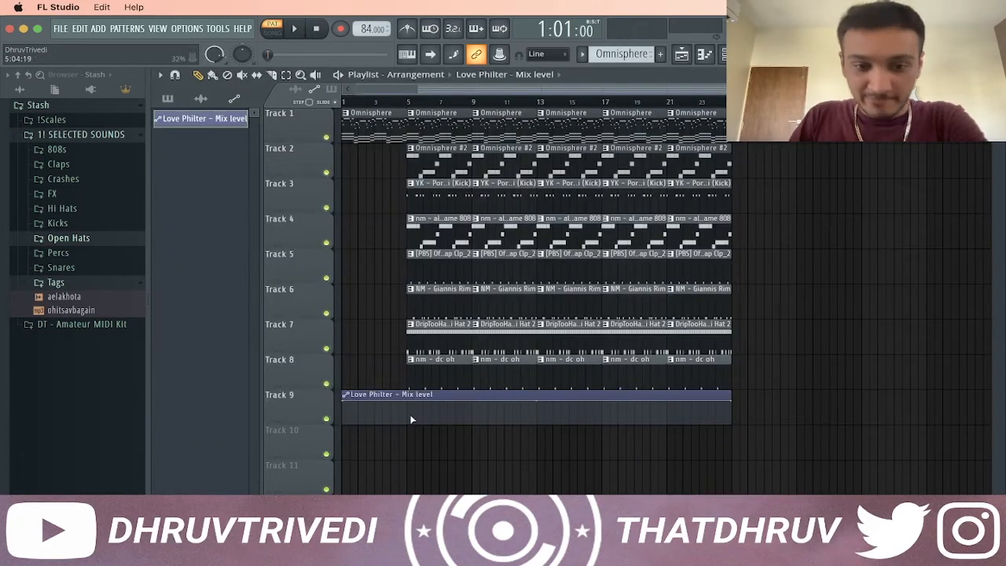
left_click_drag(410, 402, 412, 446)
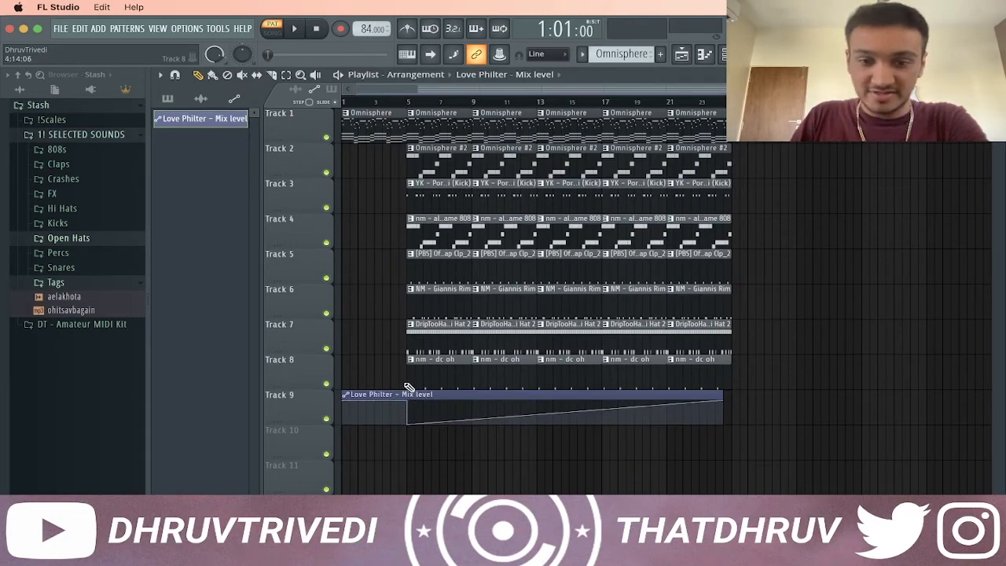
left_click_drag(723, 403, 800, 438)
Step: Delete the kick, 808, clap, rim, hi-hat and open-hat clips in bars 5 to 8
left_click(709, 138)
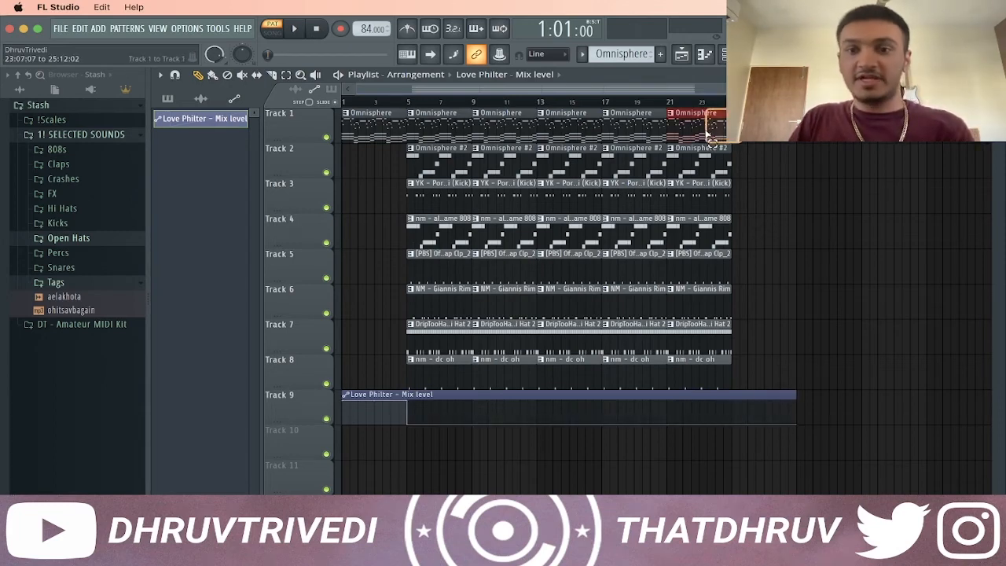
mouse_move(436, 191)
left_mouse_down()
mouse_move(461, 360)
mouse_move(437, 269)
left_mouse_up()
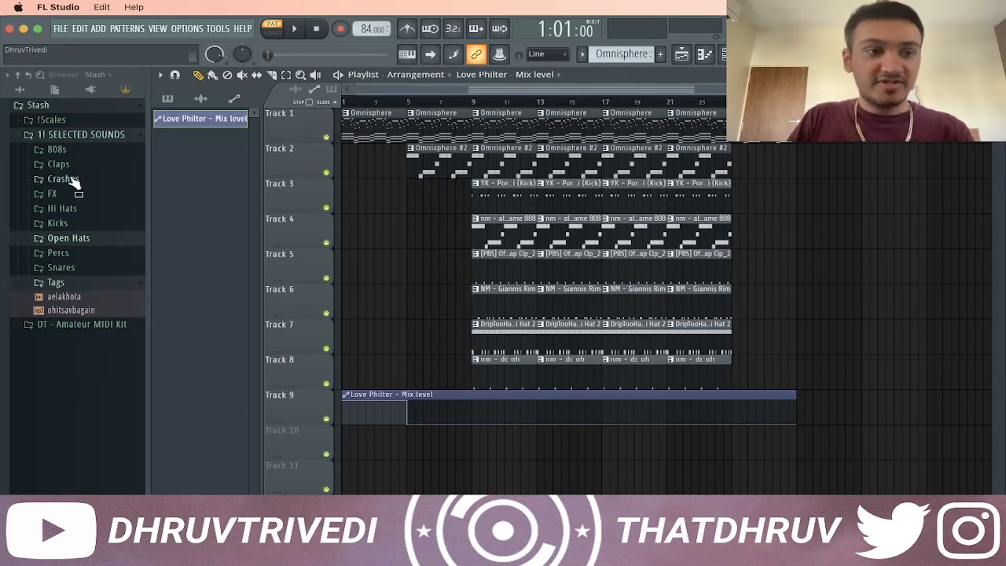
Step: Add the [PBS] Official Trap Crash sample from the Crashes folder as a new channel
key("F6")
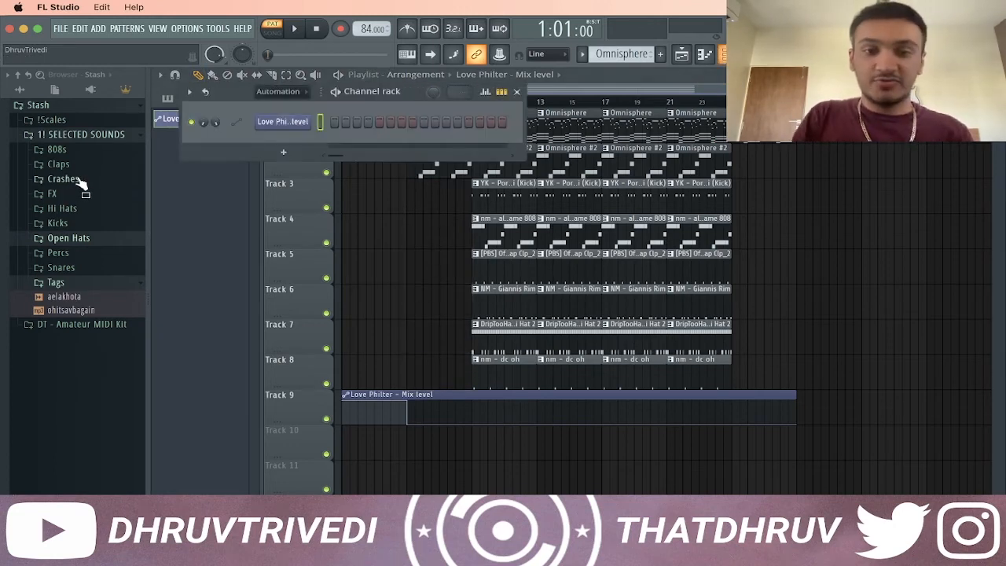
left_click(269, 92)
left_click(282, 101)
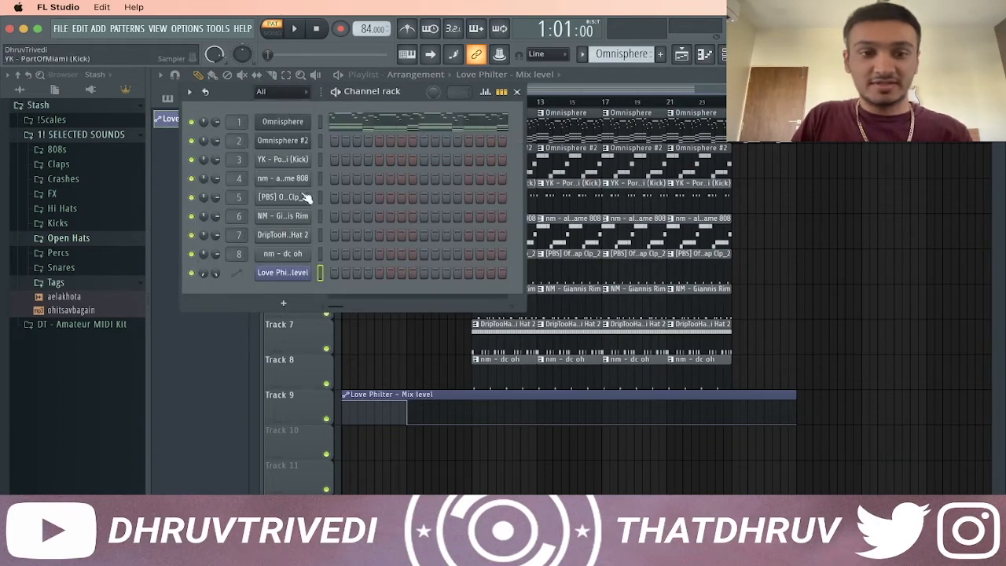
left_click(69, 180)
left_click_drag(95, 194, 319, 282)
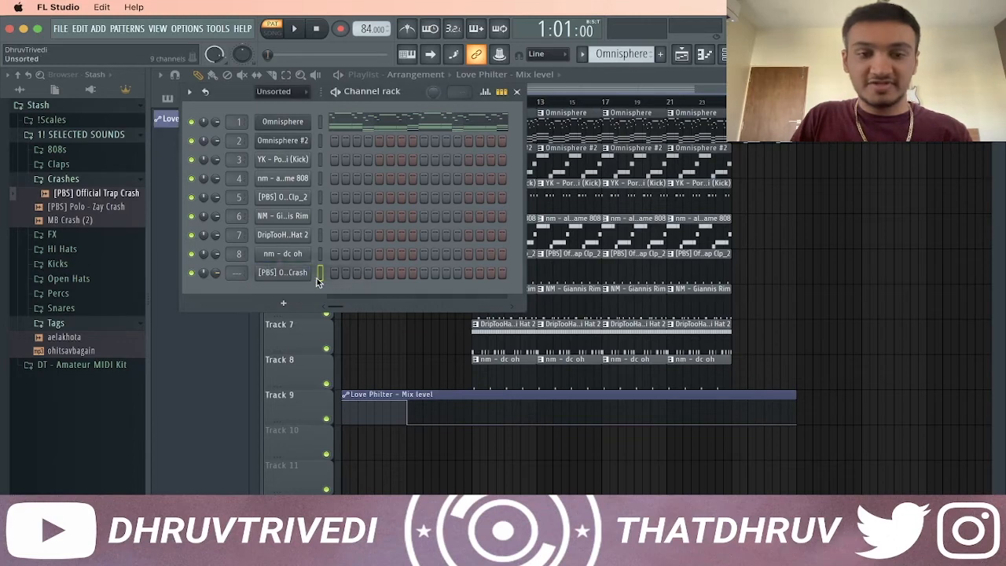
Step: Route the crash channel to mixer track 9 and set its volume to about 30%
key("ctrl+l")
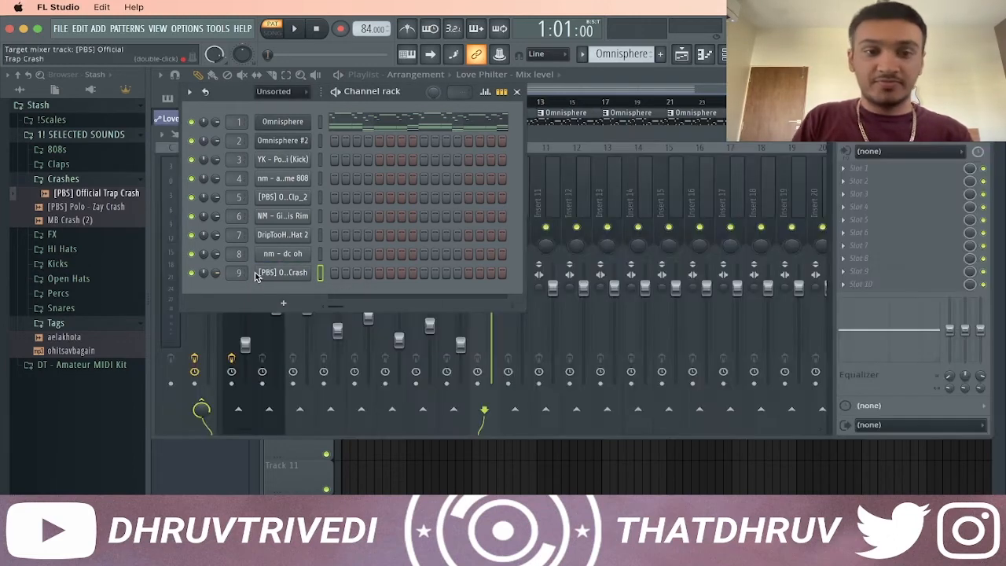
left_click(559, 135)
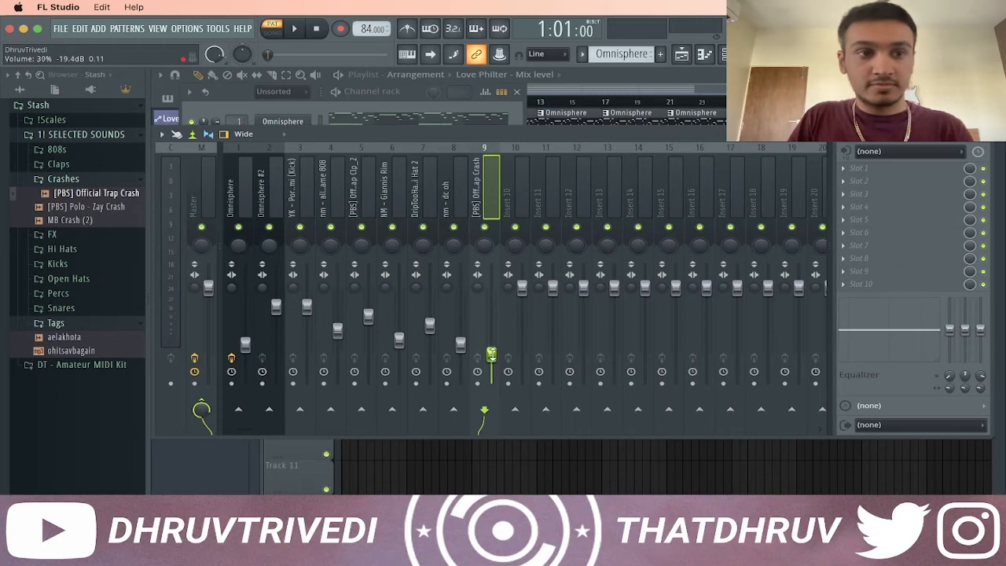
key("F9")
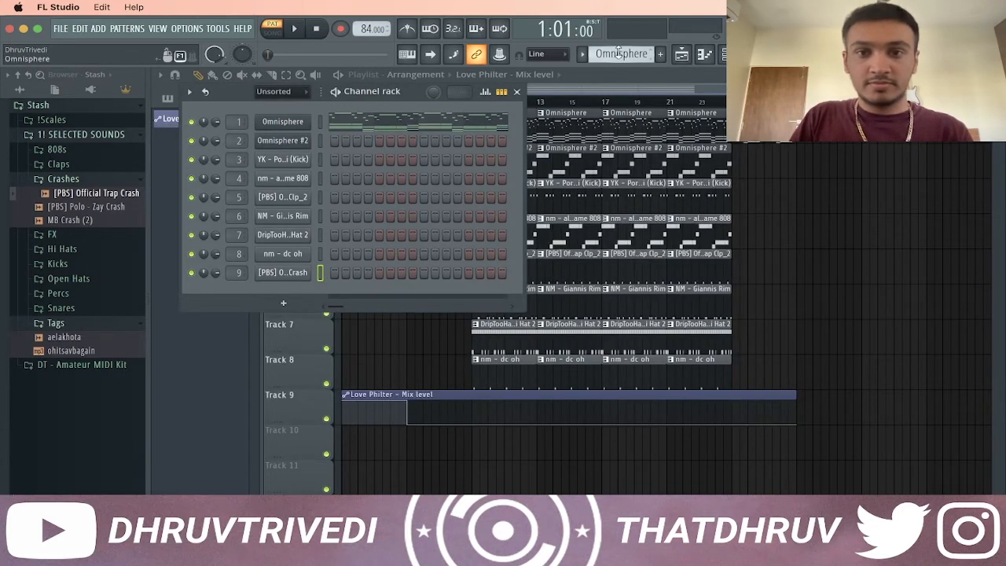
Step: In empty Pattern 9, draw a C5 crash note about 7 steps long from the start of bar 1
scroll(619, 52, "down", 8)
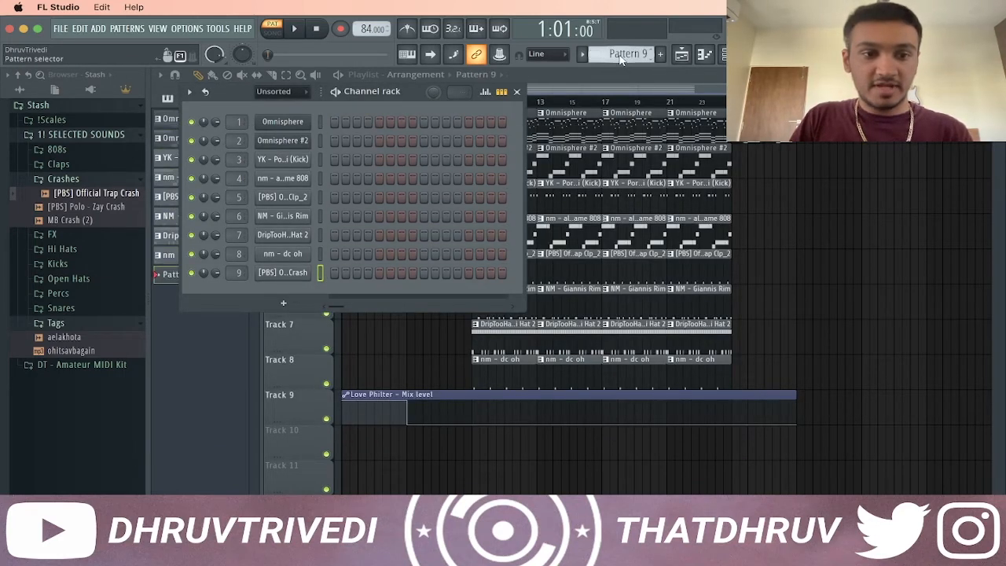
left_click(318, 273)
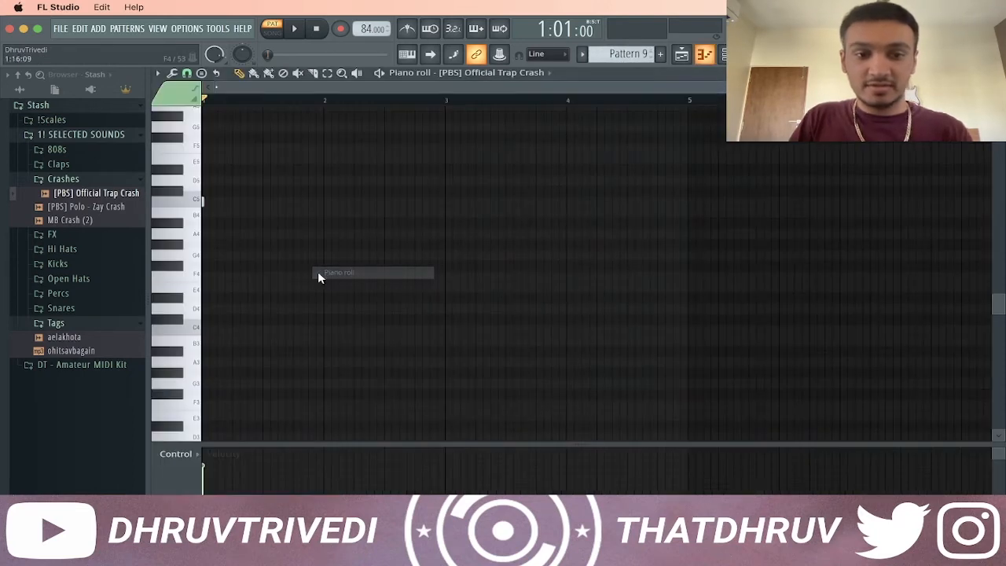
left_click_drag(212, 201, 258, 204)
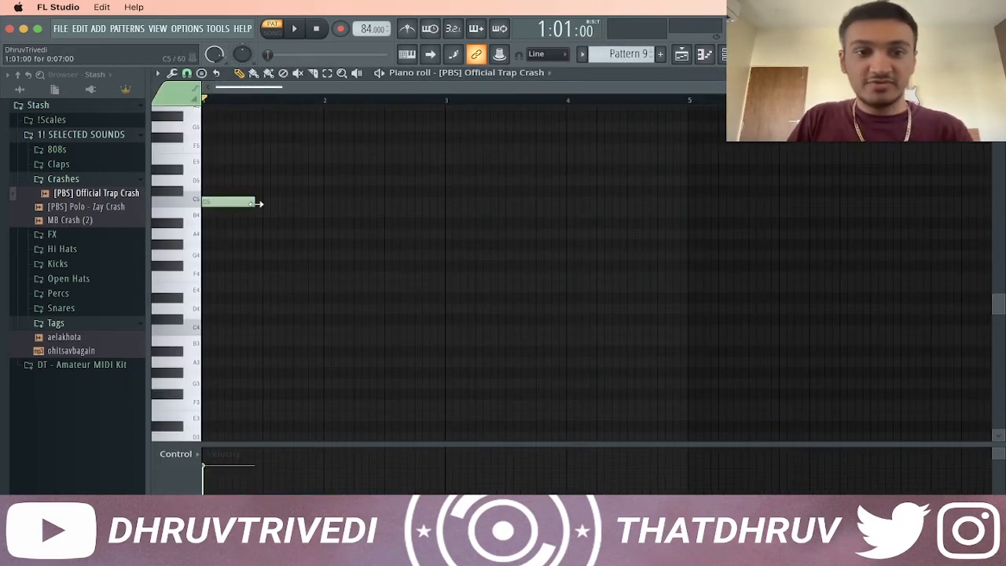
key("F7")
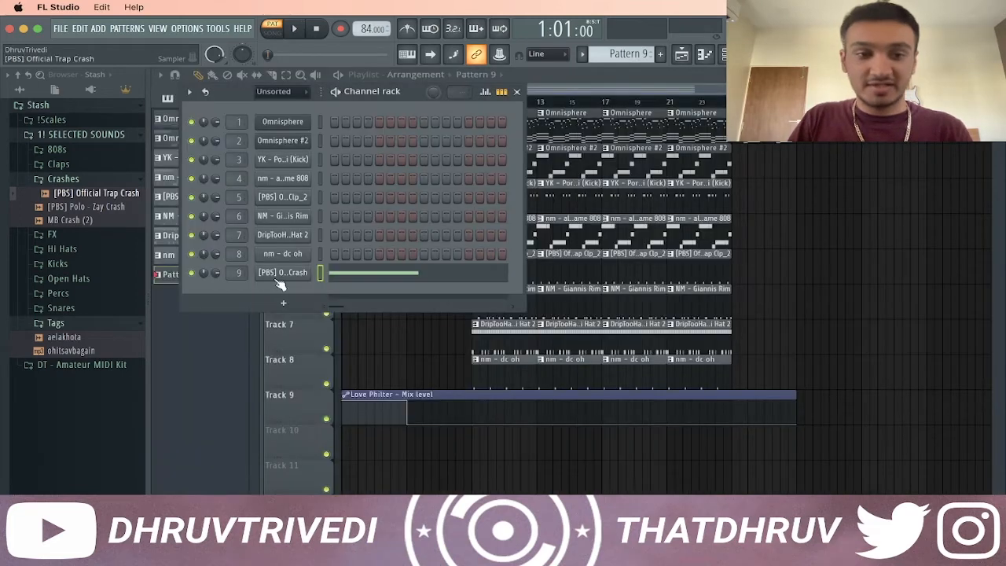
Step: Rename Pattern 9 as [PBS] Official Trap Crash, using the crash channel's name
right_click(283, 273)
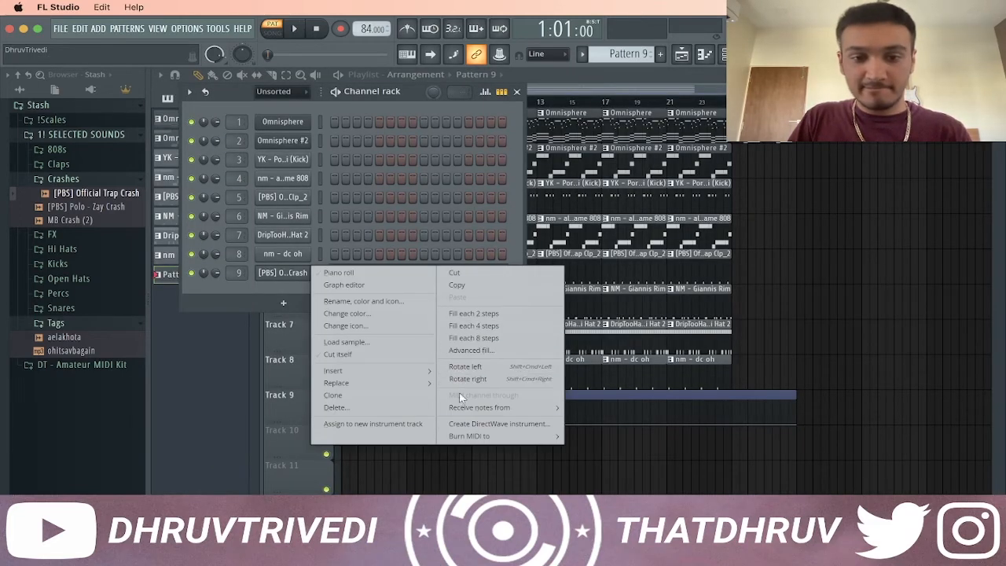
left_click(372, 301)
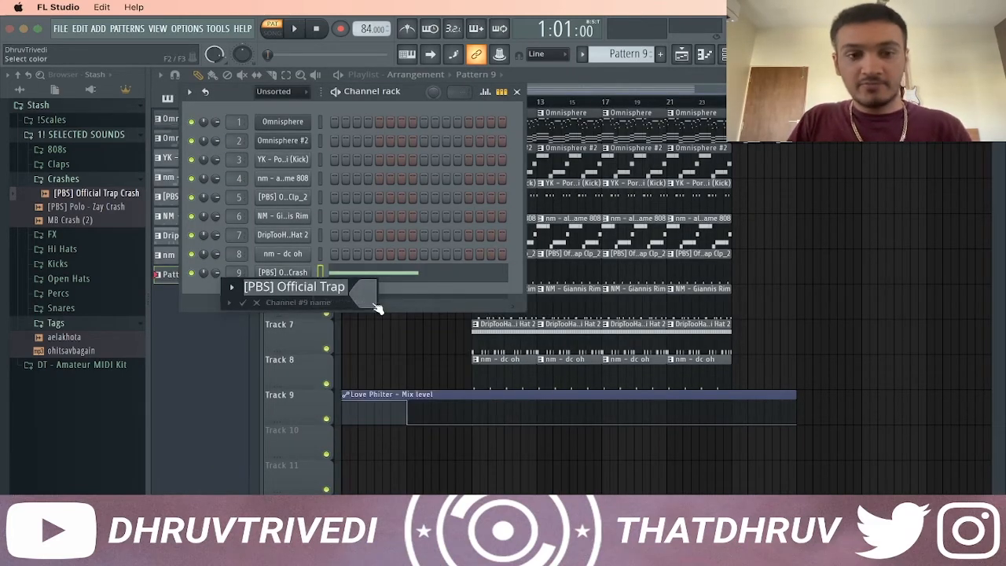
key("Return")
left_click(584, 55)
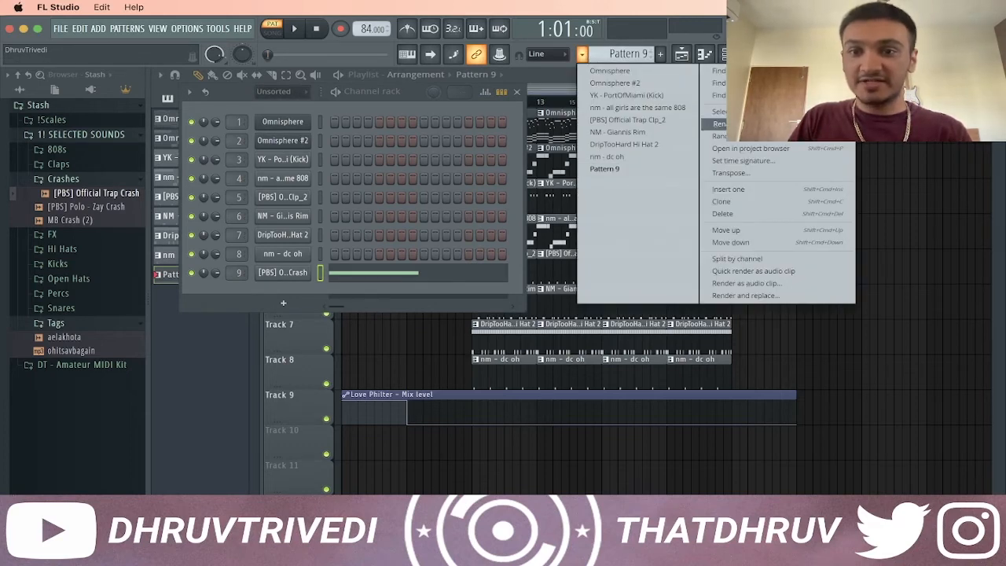
left_click(721, 124)
type("[PBS] Official Trap Crash")
key("Return")
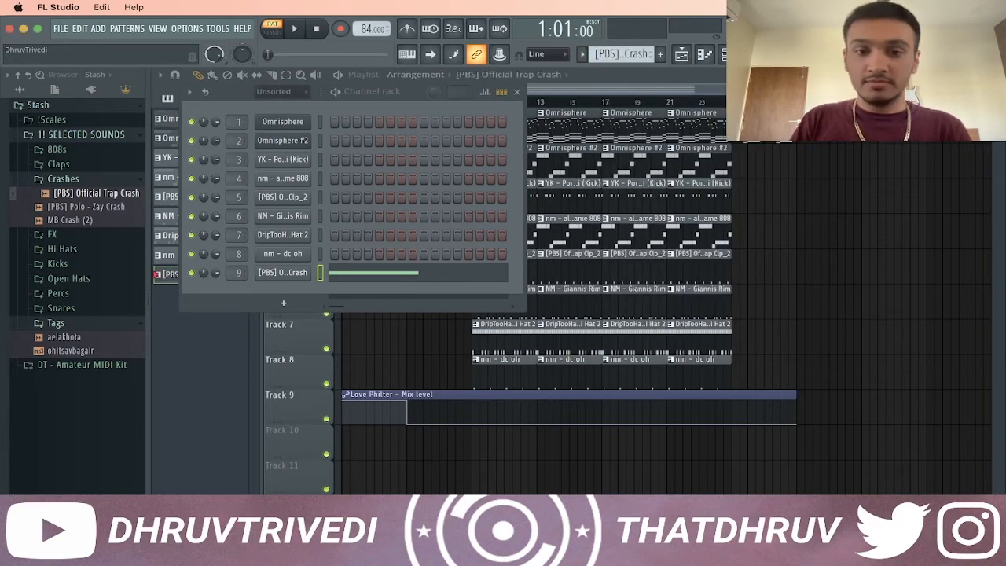
Step: Place the crash pattern at bar 9 and reorder the tracks, putting the crash on Track 9 and the Love Philter automation on Track 10
key("F6")
left_click(477, 438)
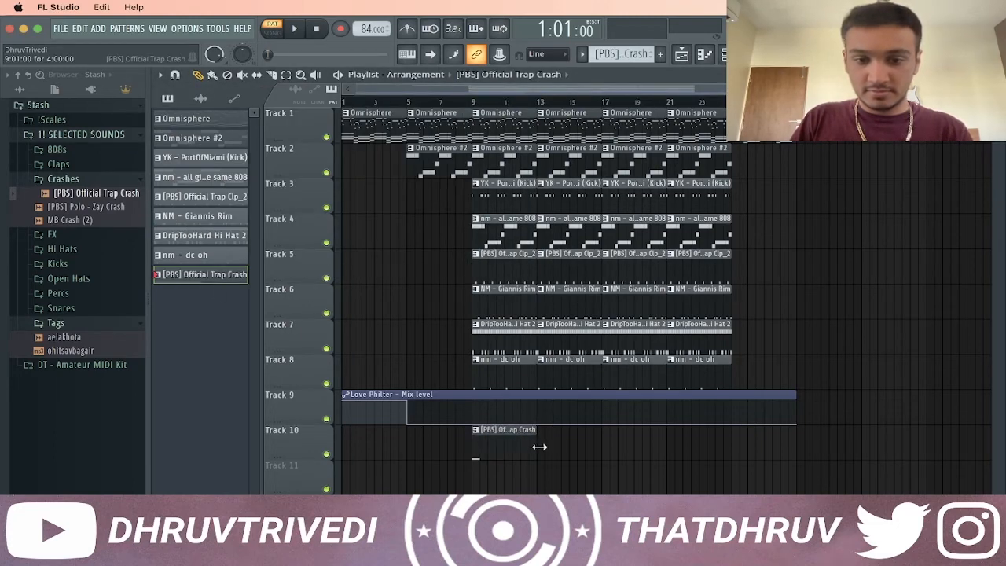
left_click(307, 404)
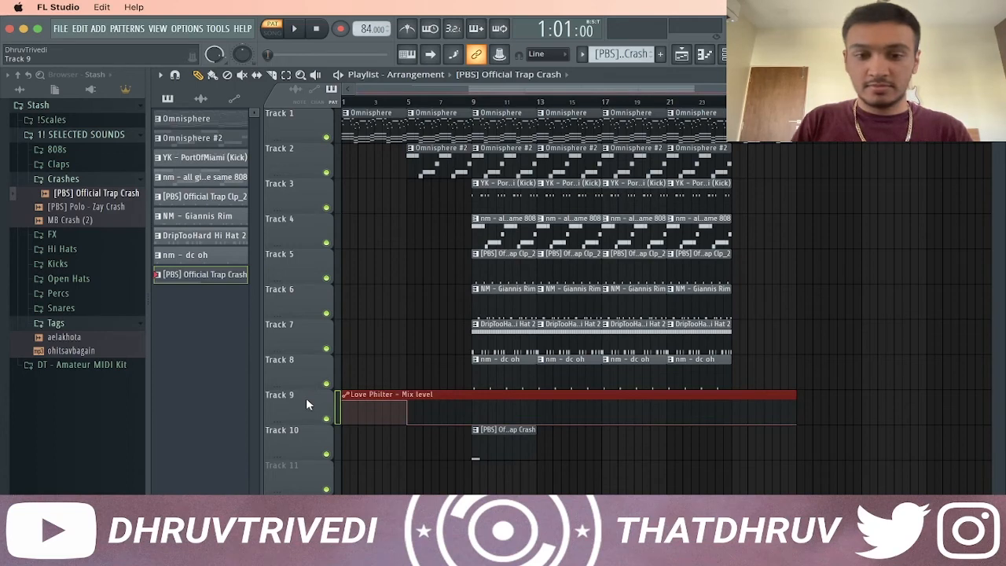
key("shift+Down")
key("shift+Down")
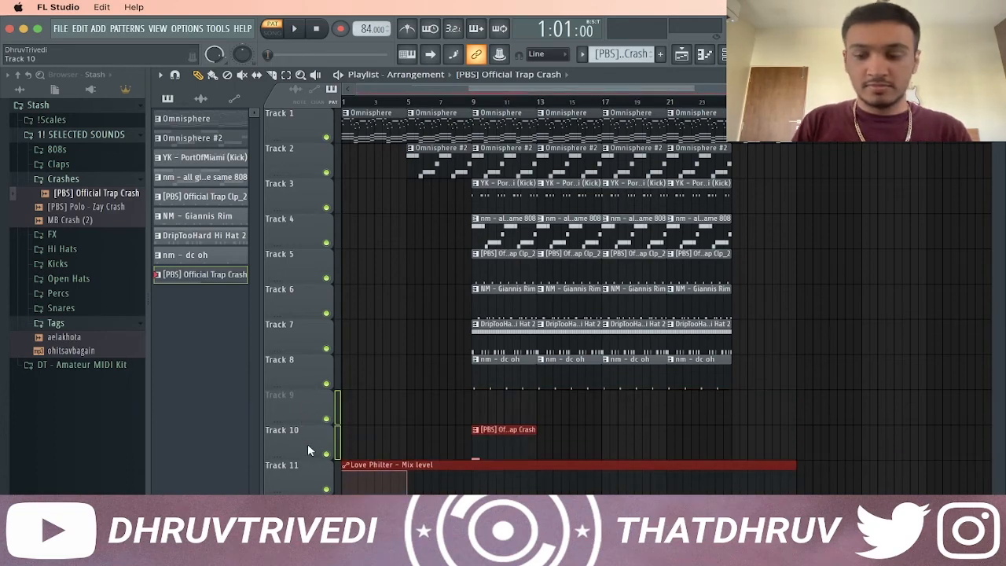
key("shift+Up")
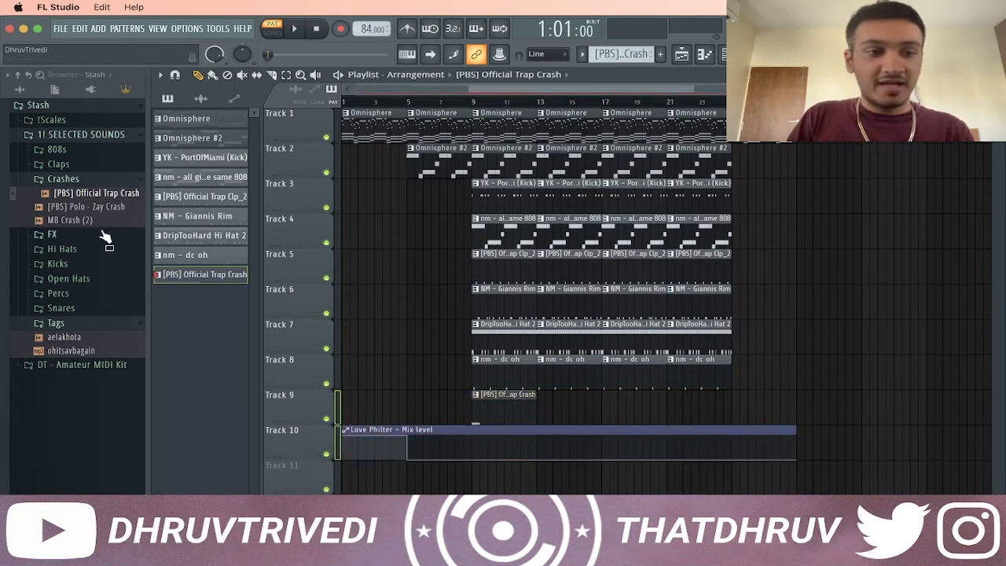
Step: Collapse the Crashes folder and add the crash channel's sample as an audio clip on Track 11 at bar 8
left_click(110, 181)
key("F6")
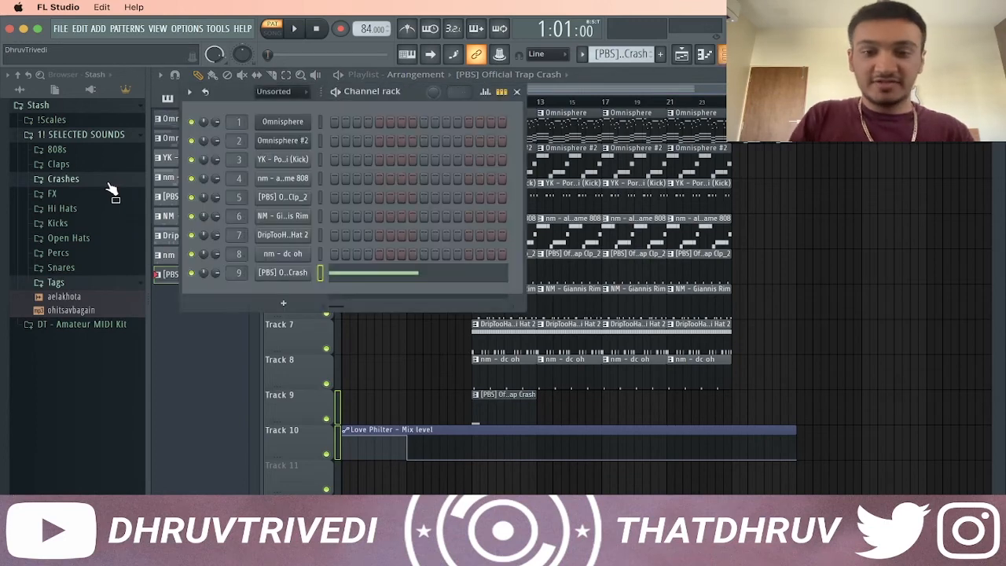
left_click(292, 270)
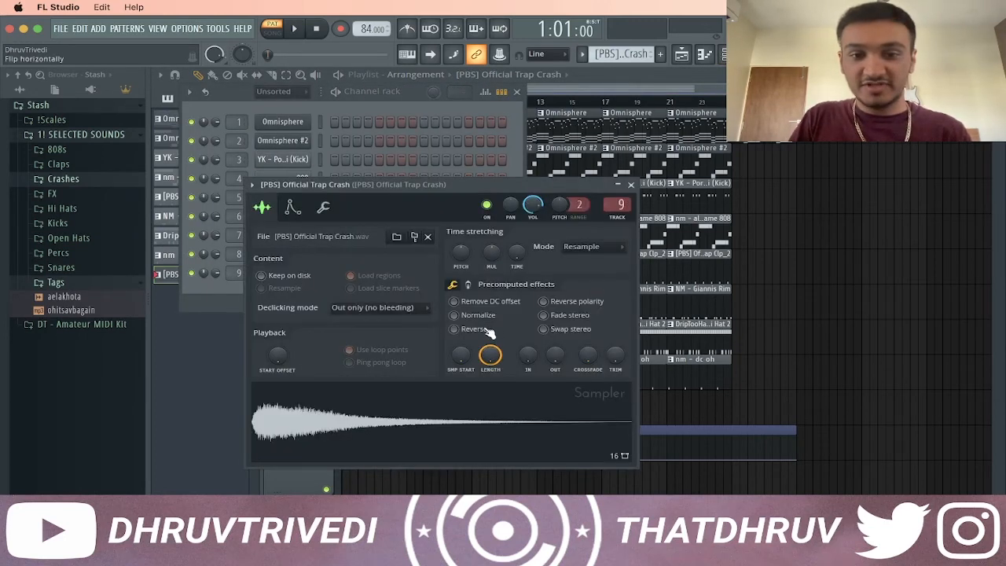
key("Escape")
key("F6")
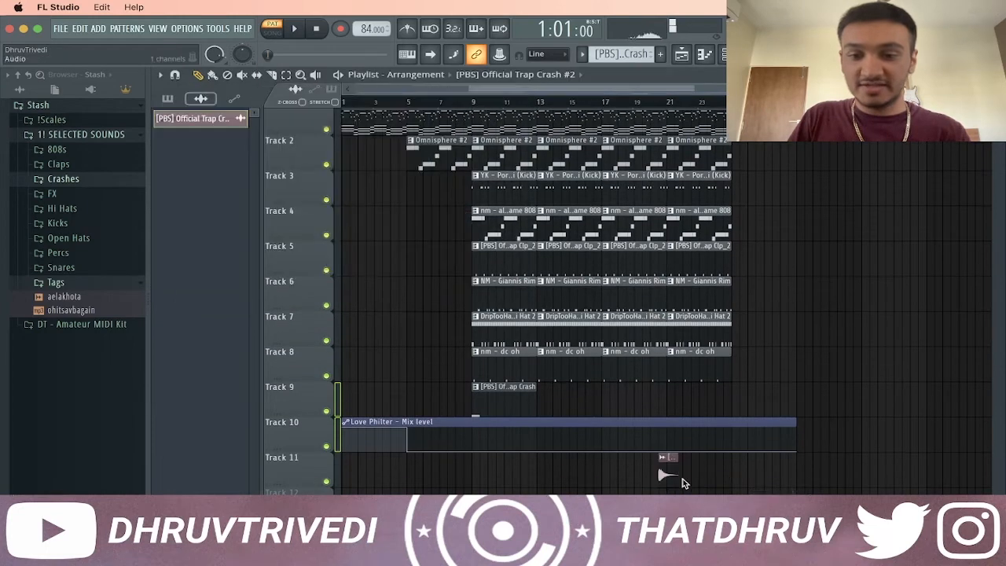
Step: Fit the crash audio clip to the tempo so it spans one bar, and reverse its sample
left_click(462, 459)
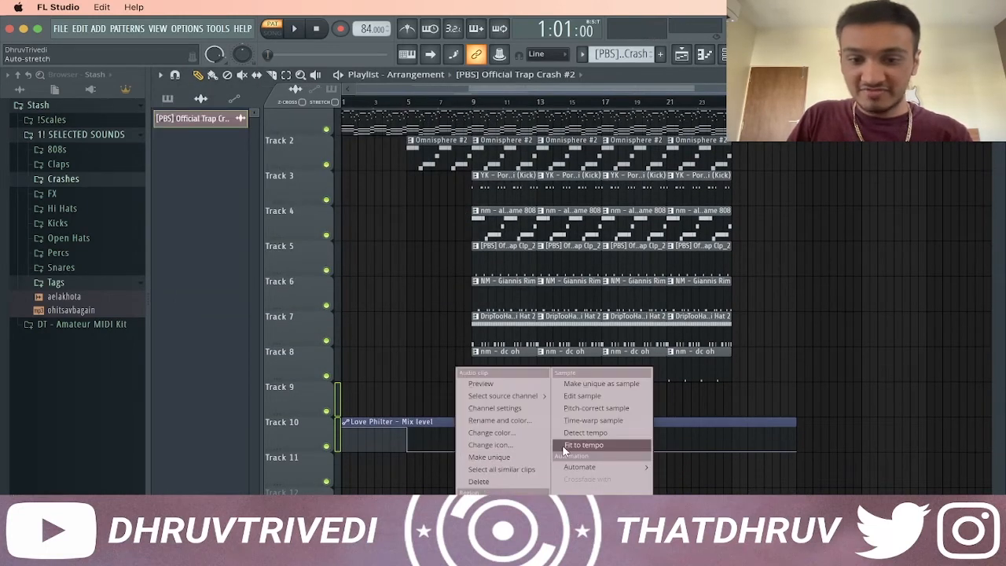
left_click(584, 445)
left_click(515, 293)
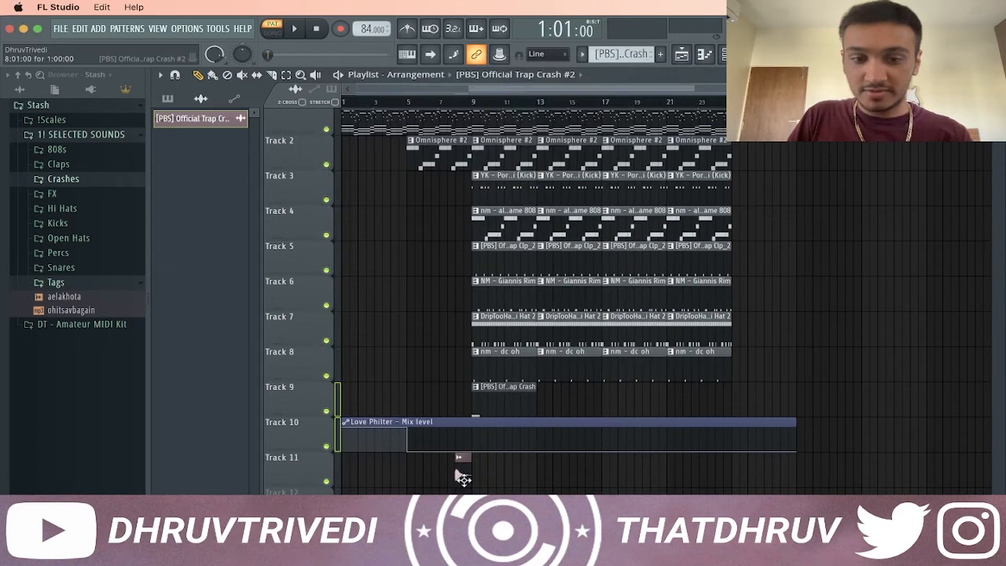
double_click(462, 476)
left_click(489, 350)
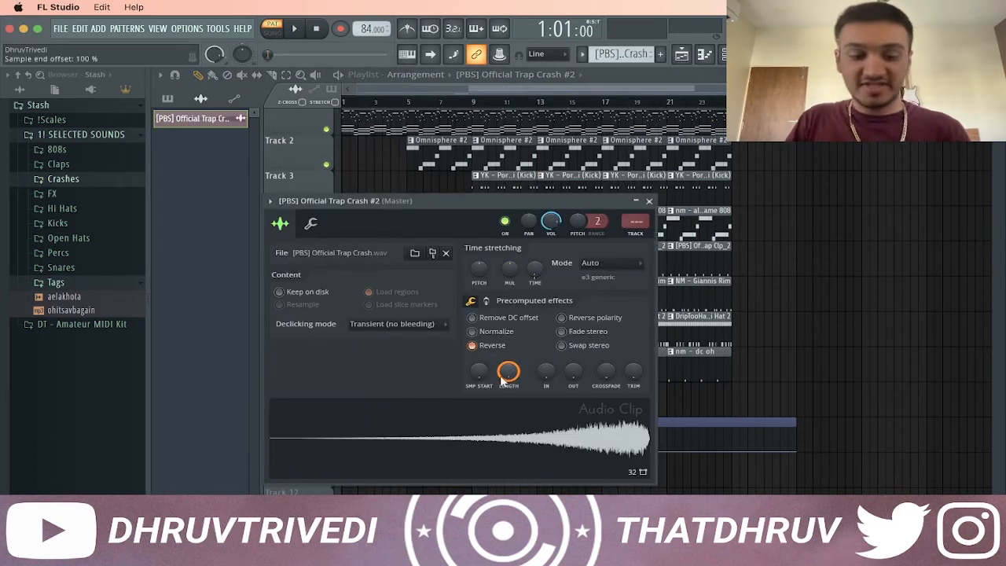
Step: Route the reversed crash clip to mixer track 10 and set that track's volume to 30%
key("F9")
left_click_drag(523, 293, 523, 352)
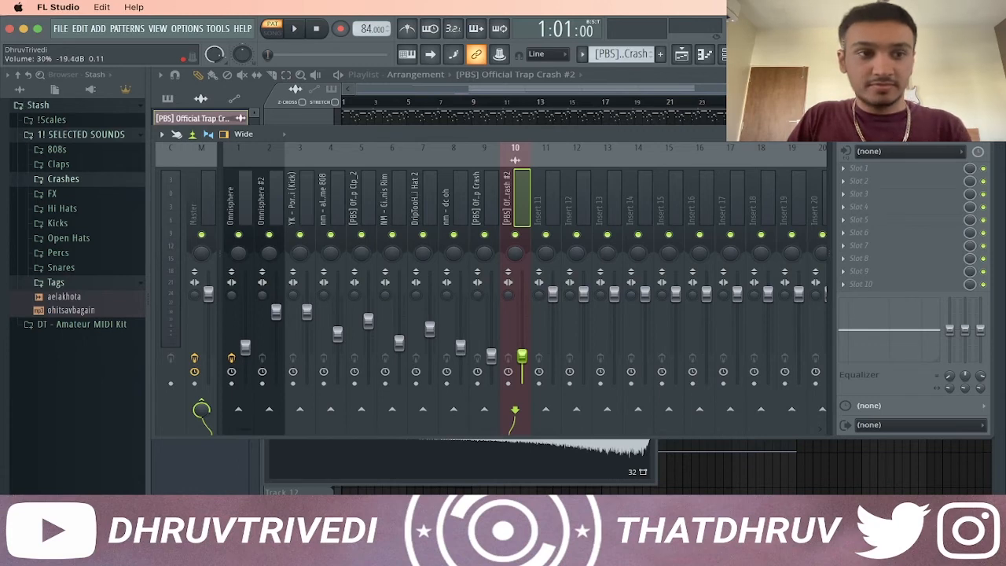
key("F9")
key("Escape")
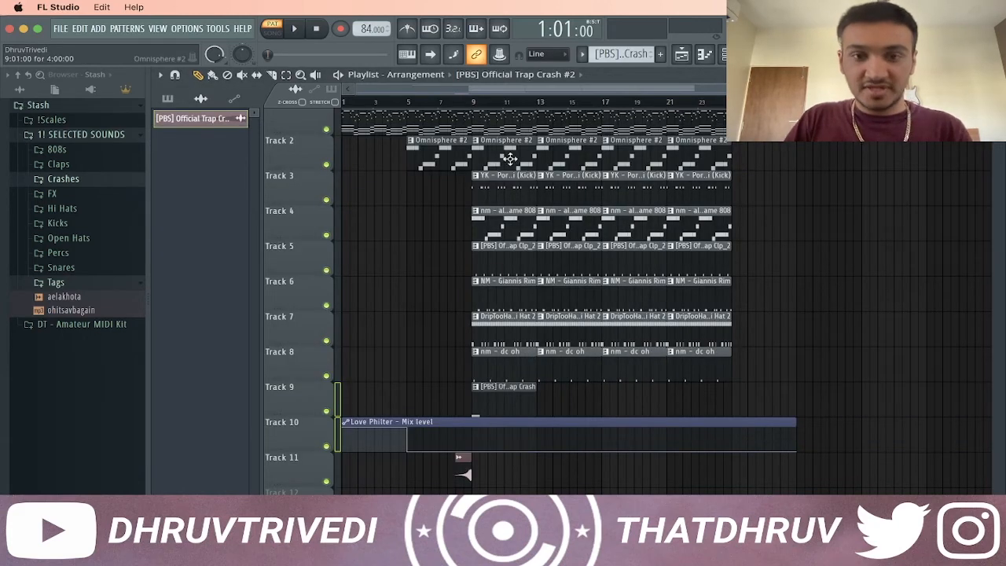
Step: Delete the Omnisphere #2 and kick clips in bars 9 to 12
scroll(510, 160, "down", 1)
scroll(503, 189, "up", 1)
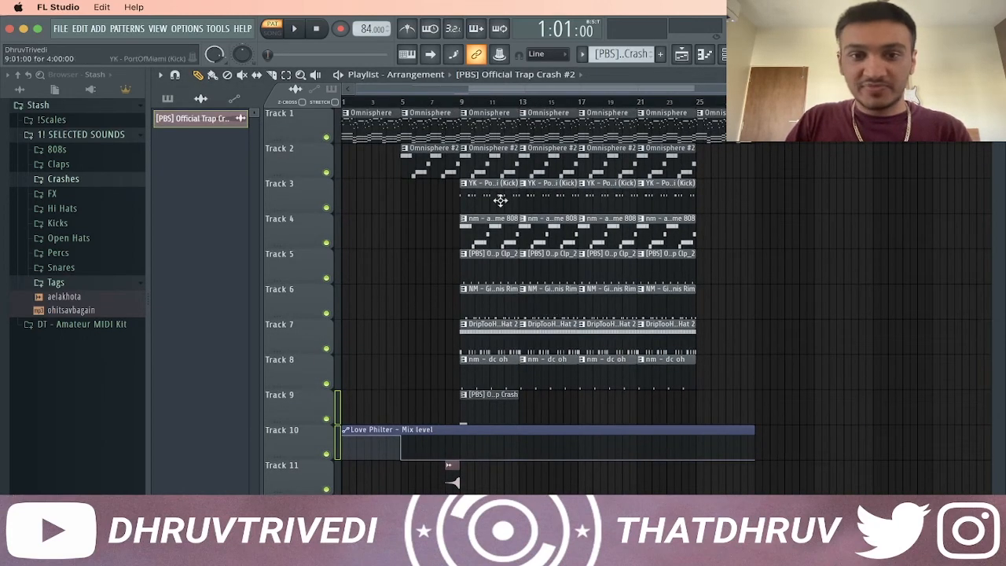
right_click(489, 161)
right_click(487, 196)
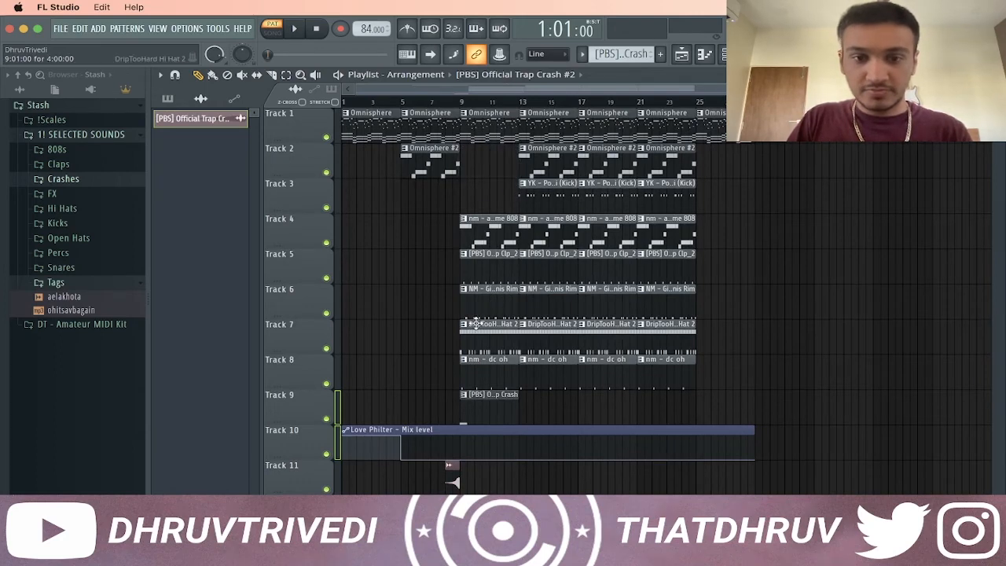
Step: Make the hi-hat clip at bar 13 unique and reduce the original hi-hat pattern to evenly spaced C5 notes
left_click(524, 326)
left_click(554, 408)
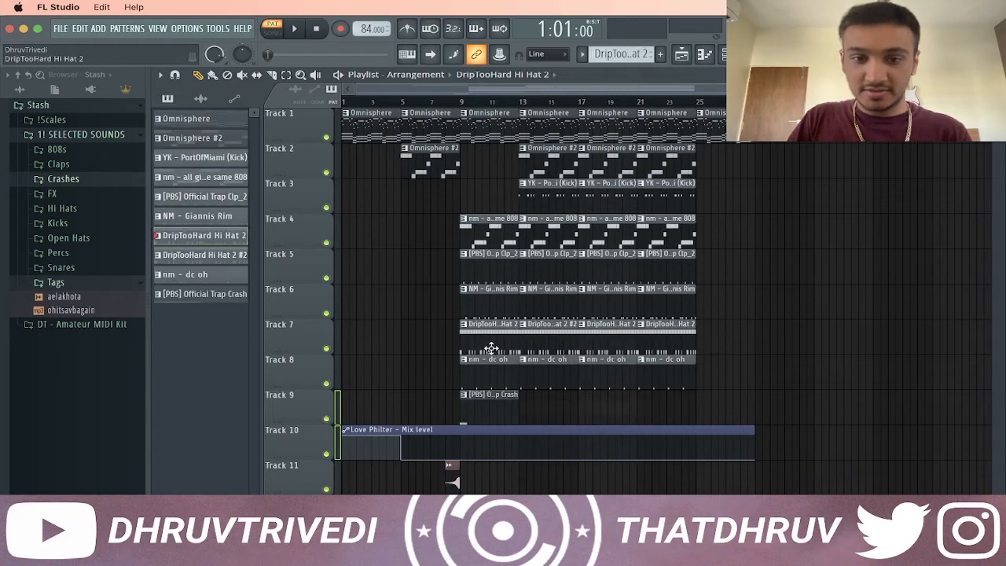
double_click(549, 338)
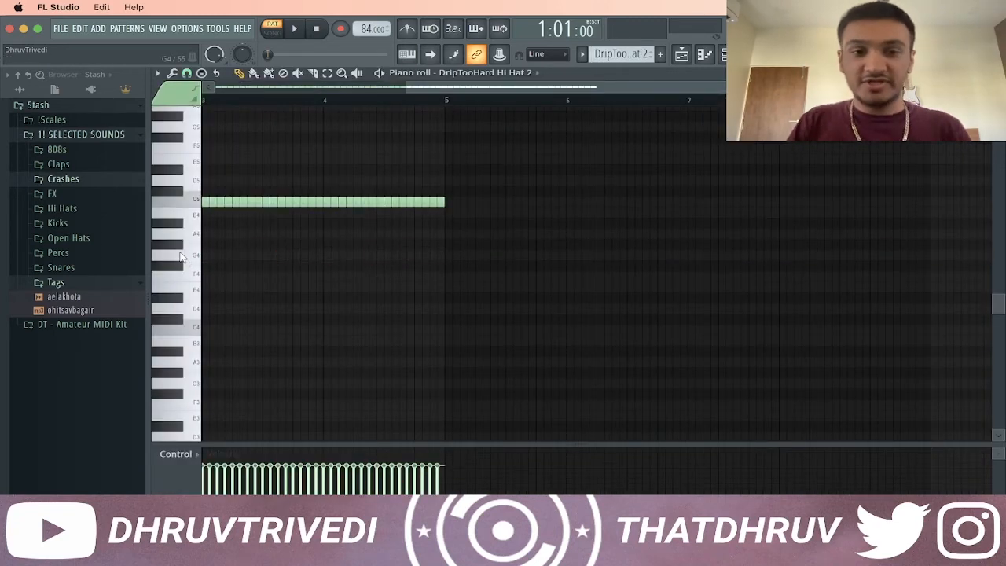
key("F7")
left_click(517, 92)
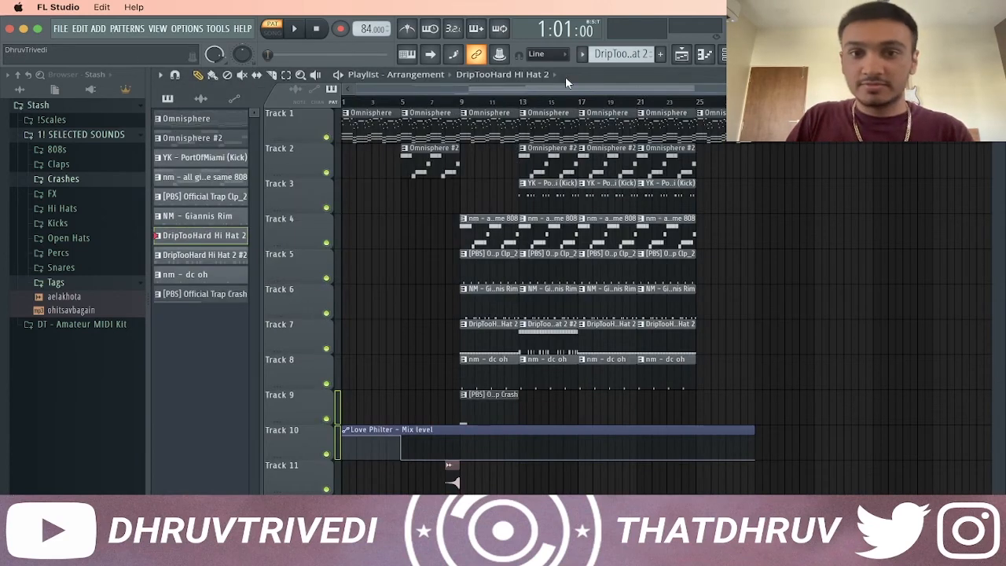
Step: Delete the rim and open-hat clips in bars 9–12 and 17–20, and replace the bar 21 hi-hat clip with DripTooHard Hi Hat 2 #2
right_click(496, 378)
right_click(489, 308)
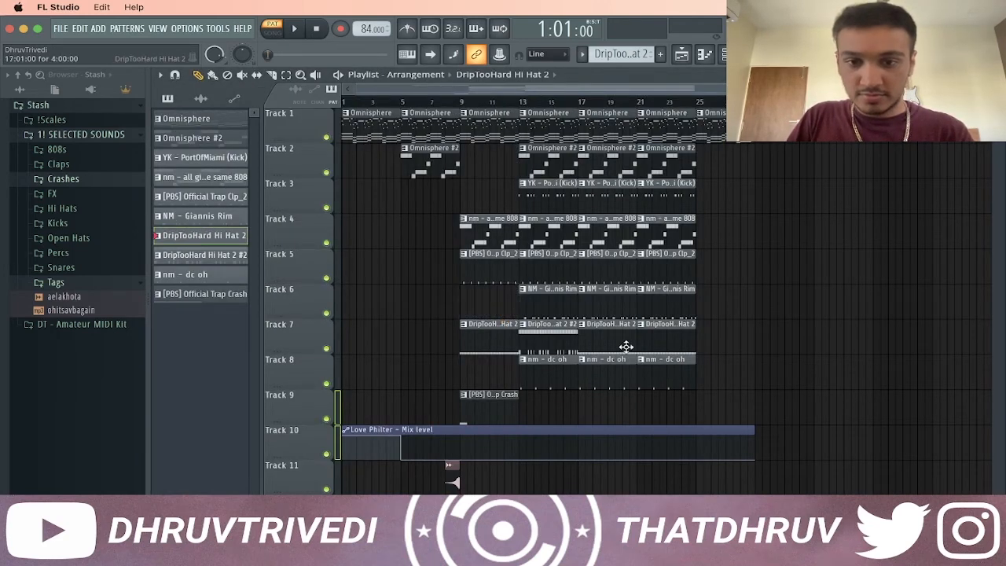
right_click(651, 336)
left_click_drag(533, 338, 649, 340)
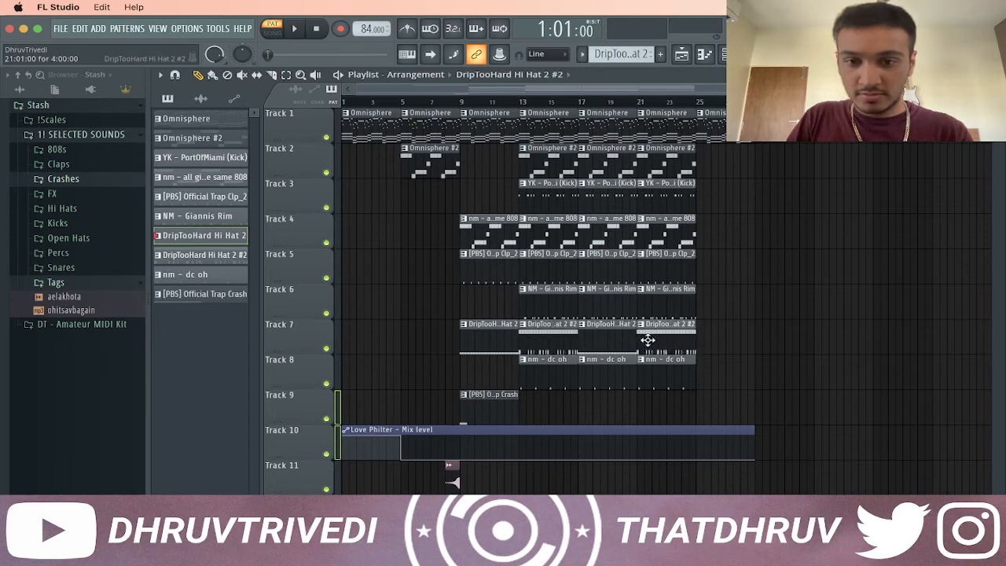
right_click(618, 312)
right_click(606, 363)
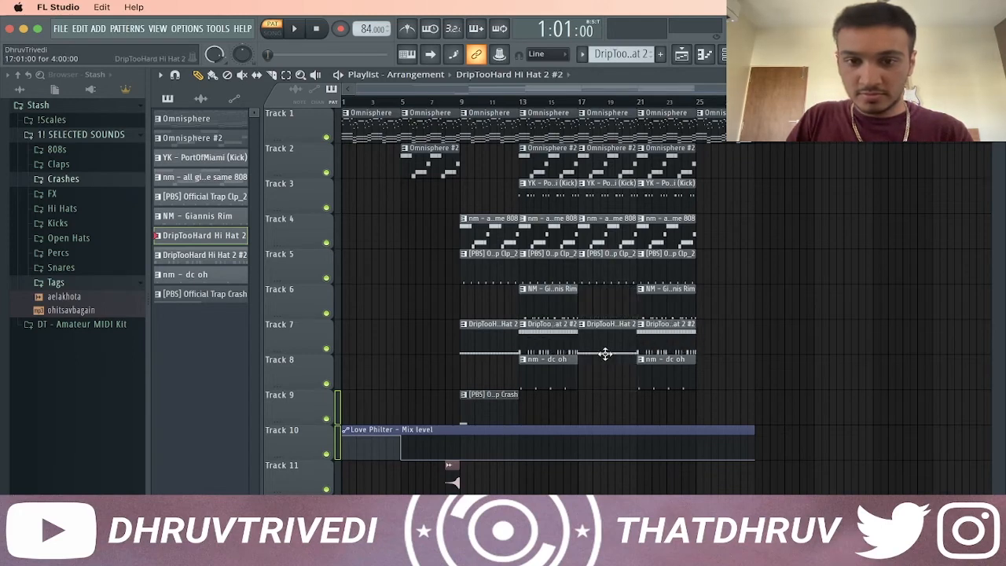
Step: Delete the three Omnisphere #2 clips in bars 13 to 24
right_click(560, 165)
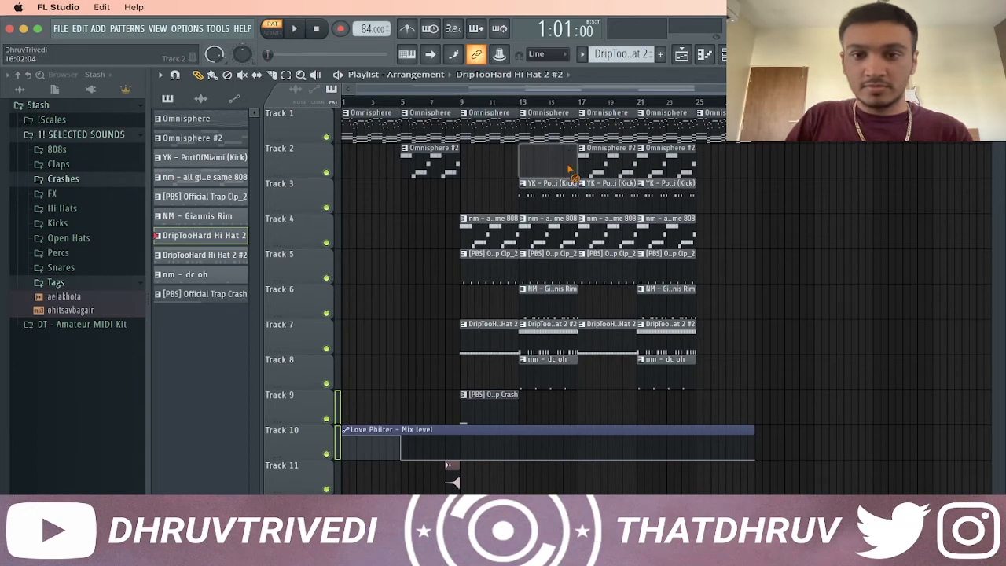
right_click(605, 167)
right_click(666, 167)
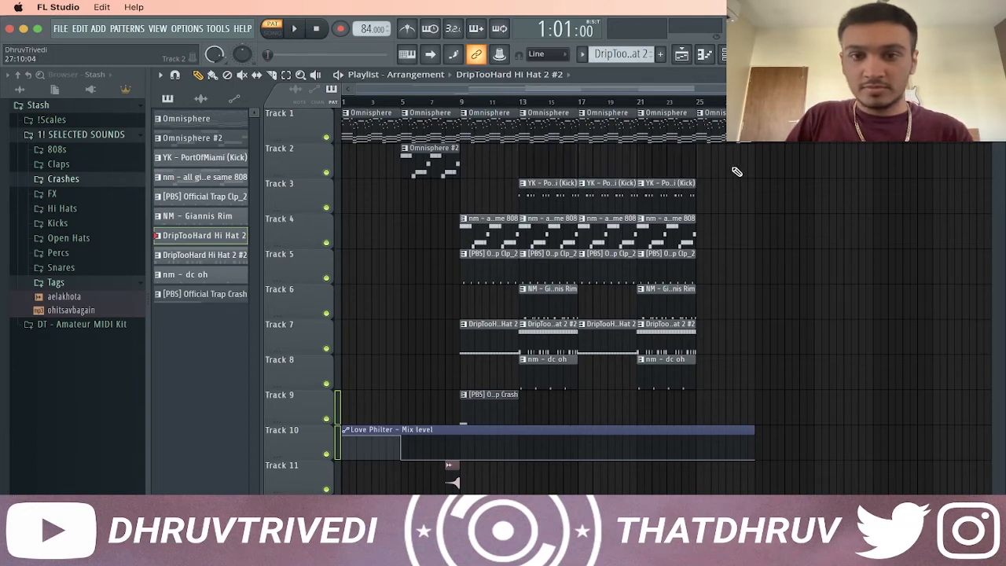
Step: Make the Omnisphere clip at bar 17 a unique pattern and check its notes in the piano roll
left_click(581, 118)
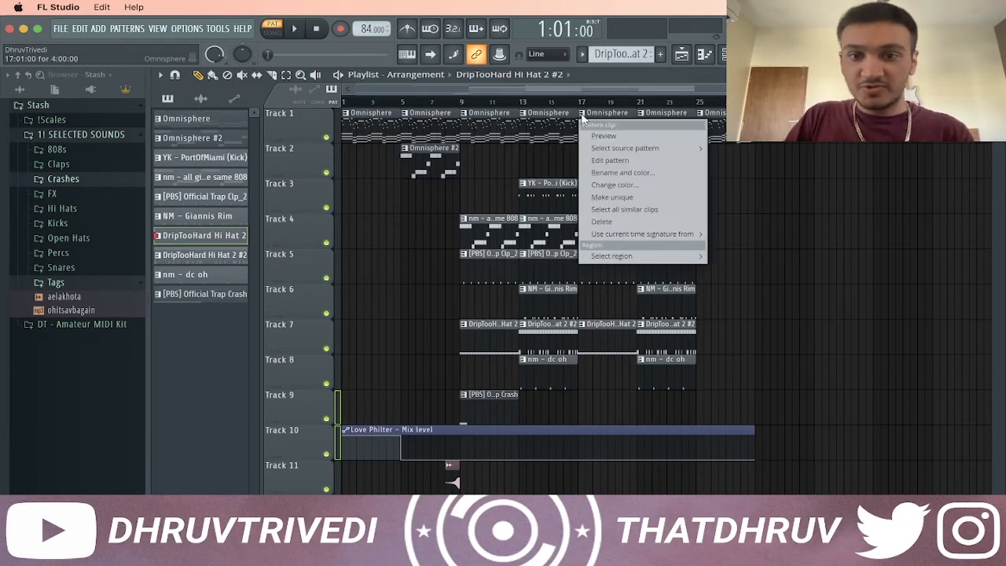
left_click(631, 198)
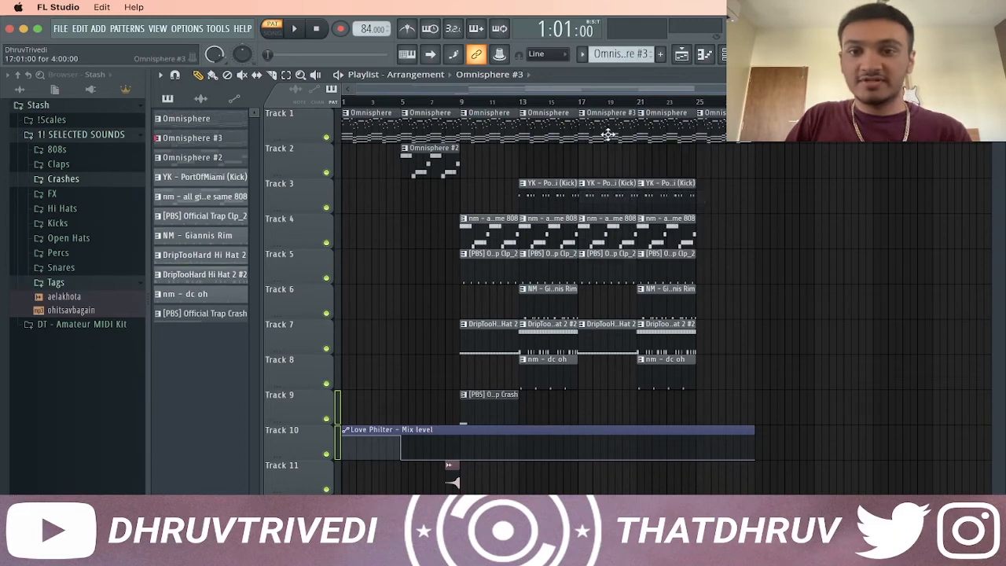
double_click(603, 114)
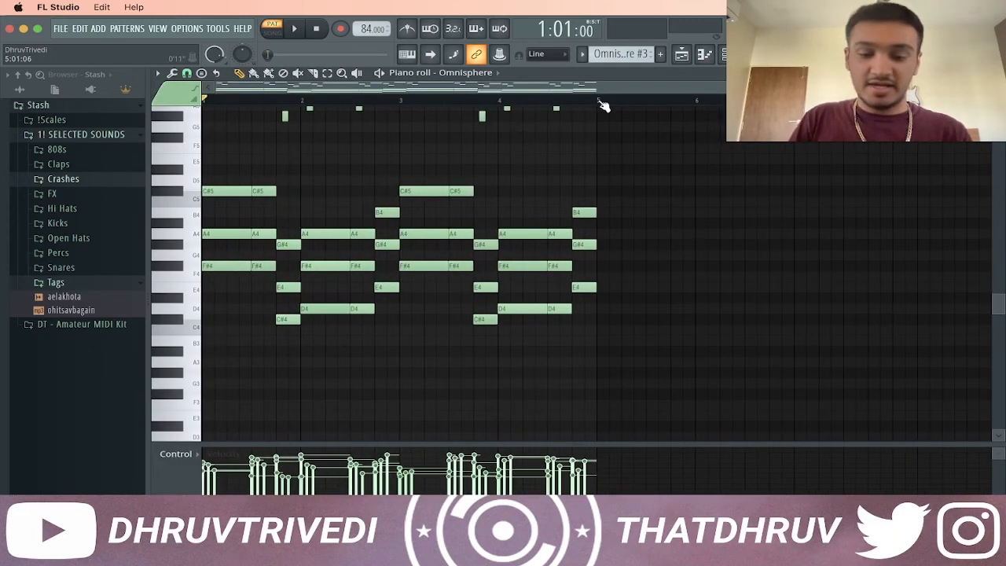
key("F5")
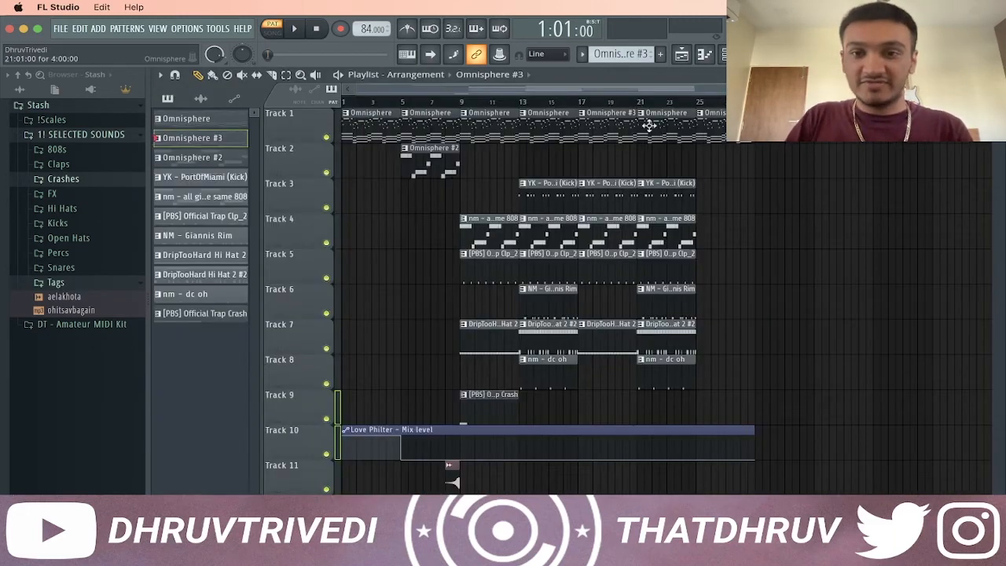
left_click_drag(621, 134, 621, 131)
key("super+b")
key("super+d")
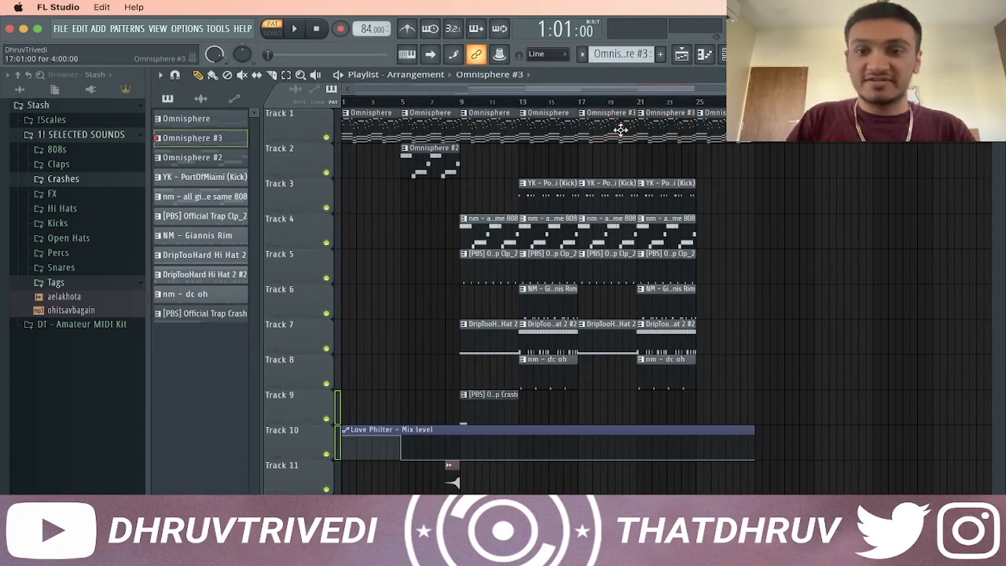
Step: Delete the kick clip in bars 17–20 and place the DC - Clash Impact sample on Track 12 leading up to bar 17
right_click(606, 191)
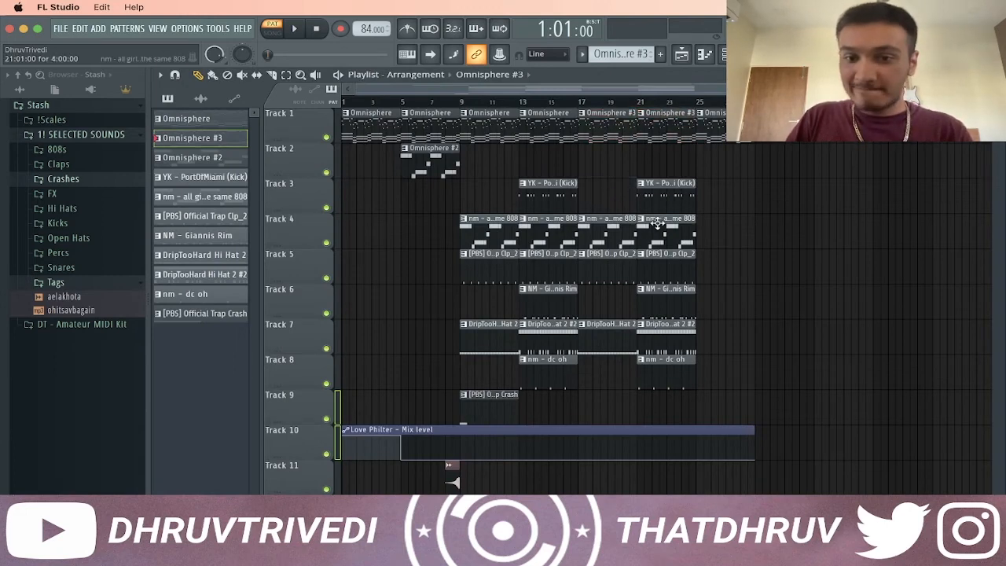
left_click(71, 195)
left_click_drag(81, 234, 575, 475)
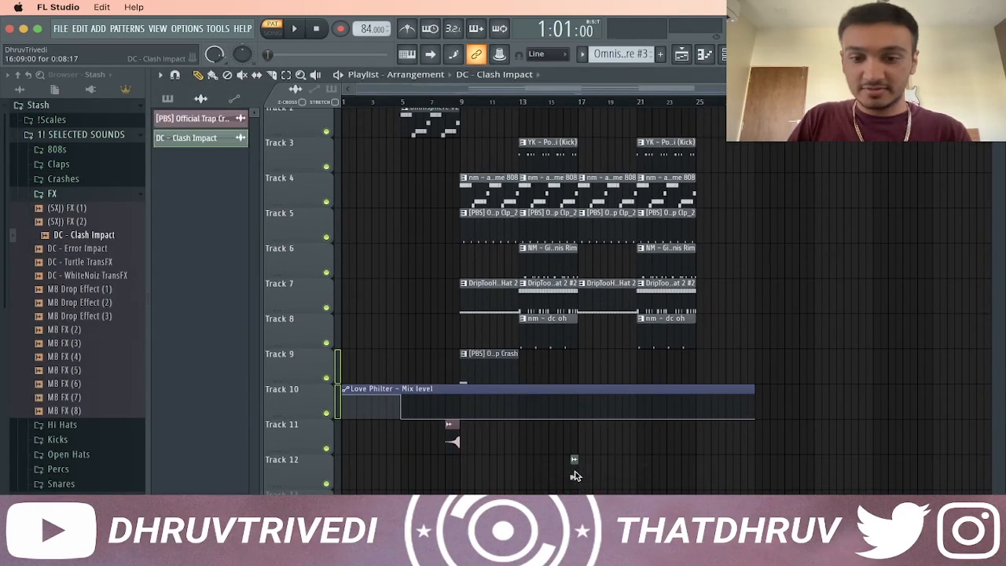
Step: Fit the DC - Clash Impact clip to the tempo using the estimated 77.315 BPM, and reverse the sample
right_click(575, 464)
left_click(579, 479)
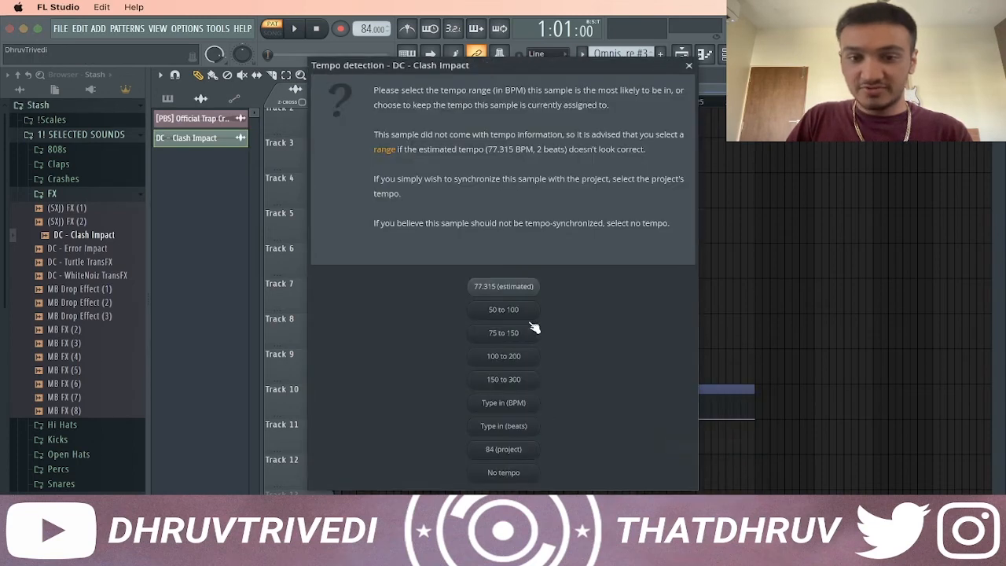
left_click(519, 293)
double_click(573, 477)
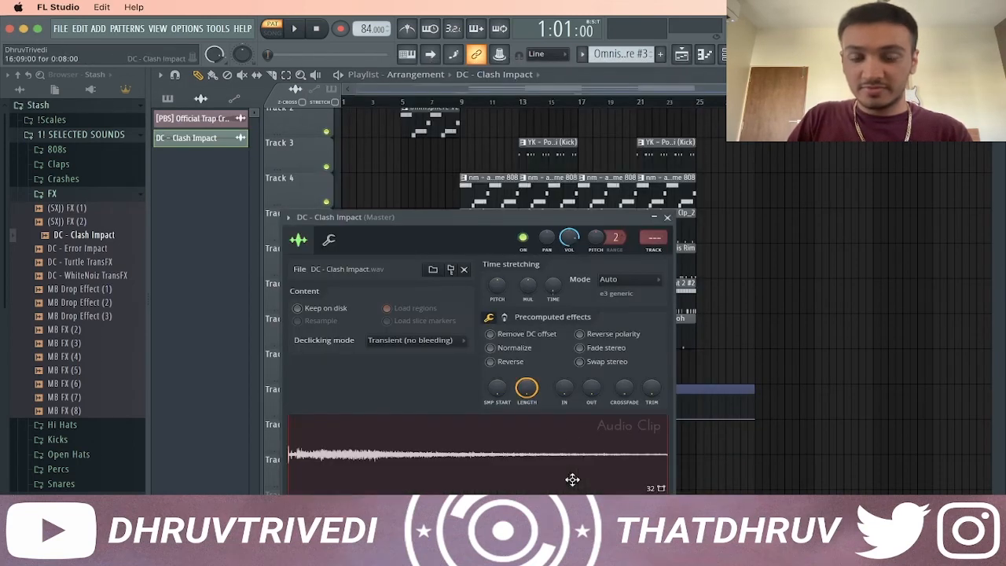
left_click(511, 362)
Step: Route DC - Clash Impact to mixer insert 11 and lower that insert's volume
key("F9")
left_click_drag(554, 291, 554, 349)
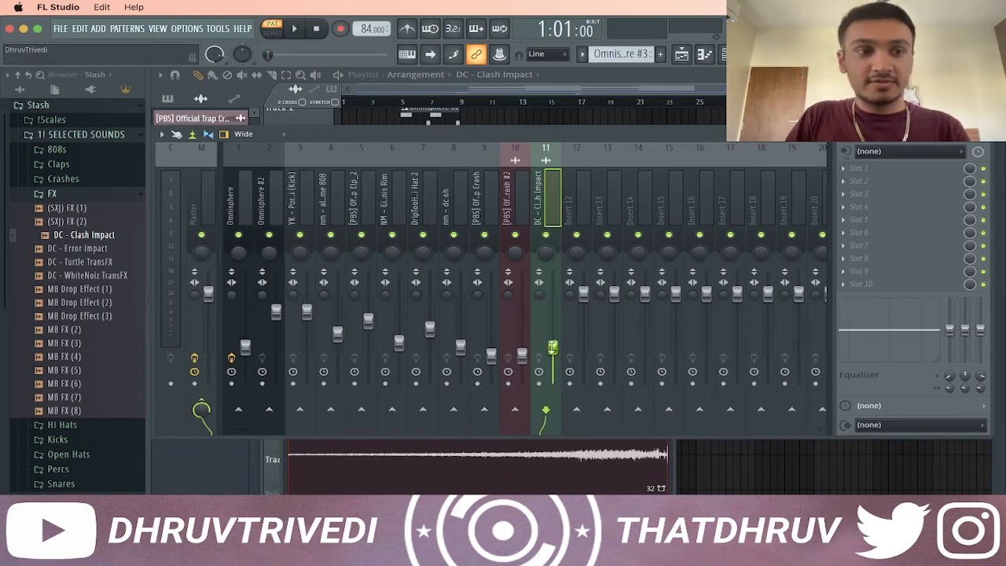
key("F9")
key("Escape")
Step: Place the aelakhota tag on Track 13 just before bar 5 and normalize the sample
left_click(71, 195)
left_click_drag(92, 301, 389, 482)
double_click(393, 479)
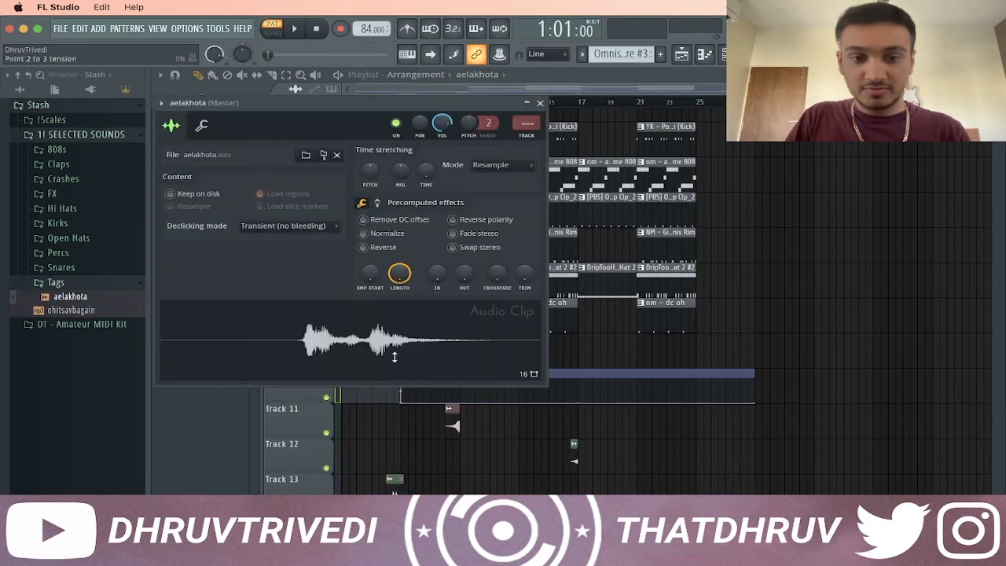
left_click(389, 250)
Step: Route the aelakhota tag to mixer insert 12 and lower that insert's volume to about 71%
key("F9")
key("ctrl+l")
left_click_drag(581, 302, 580, 327)
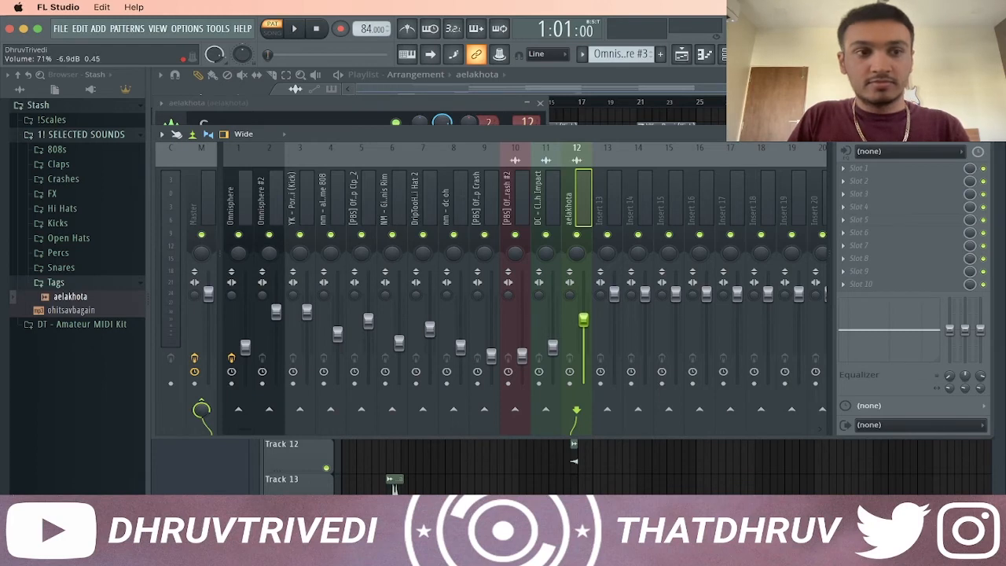
key("F9")
key("Escape")
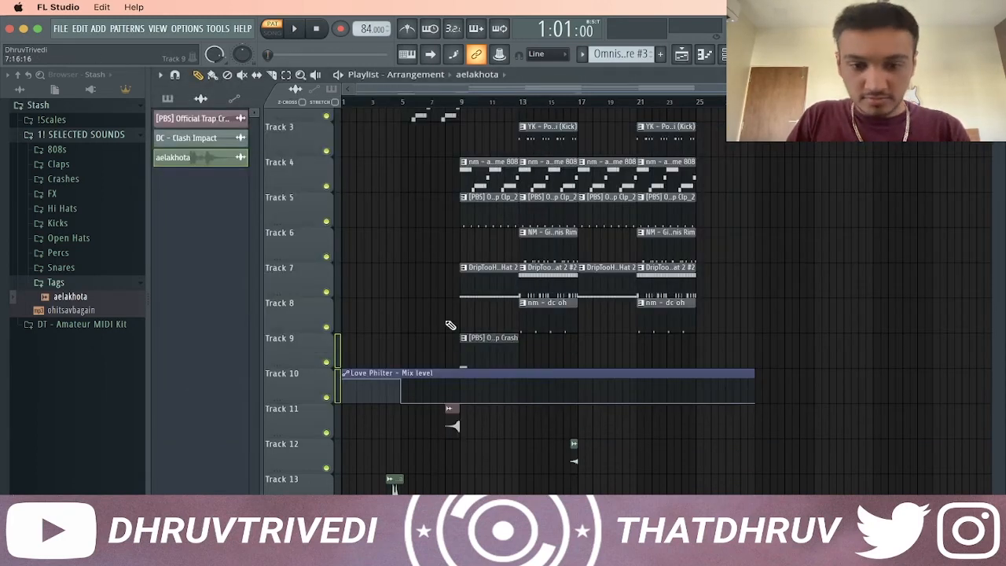
Step: Split the Love Philter automation clip at bar 9 and duplicate the whole bar 9–28 section to start at bar 29
scroll(442, 190, "up", 2)
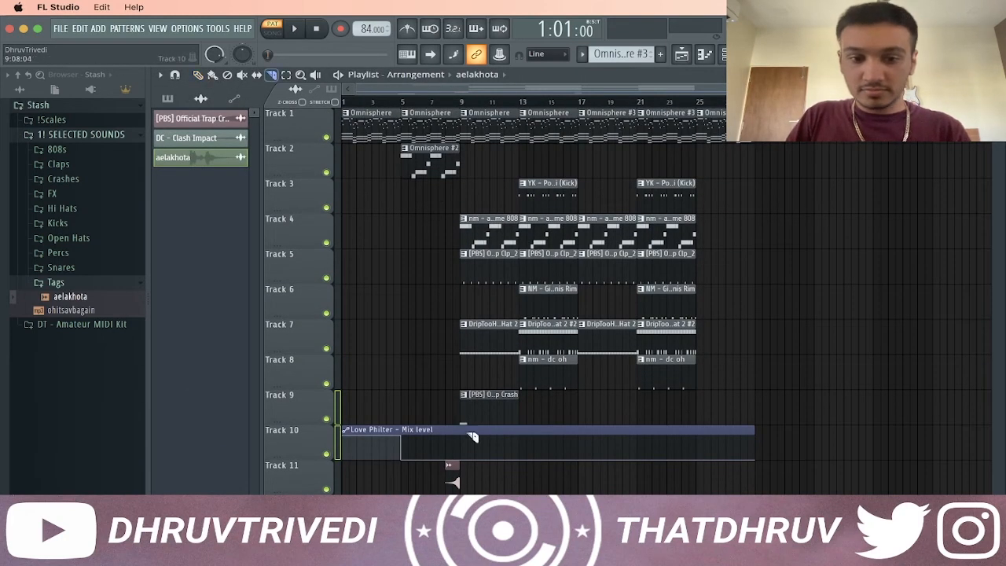
left_click(466, 442)
key("p")
left_click_drag(453, 481, 748, 157)
key("ctrl+b")
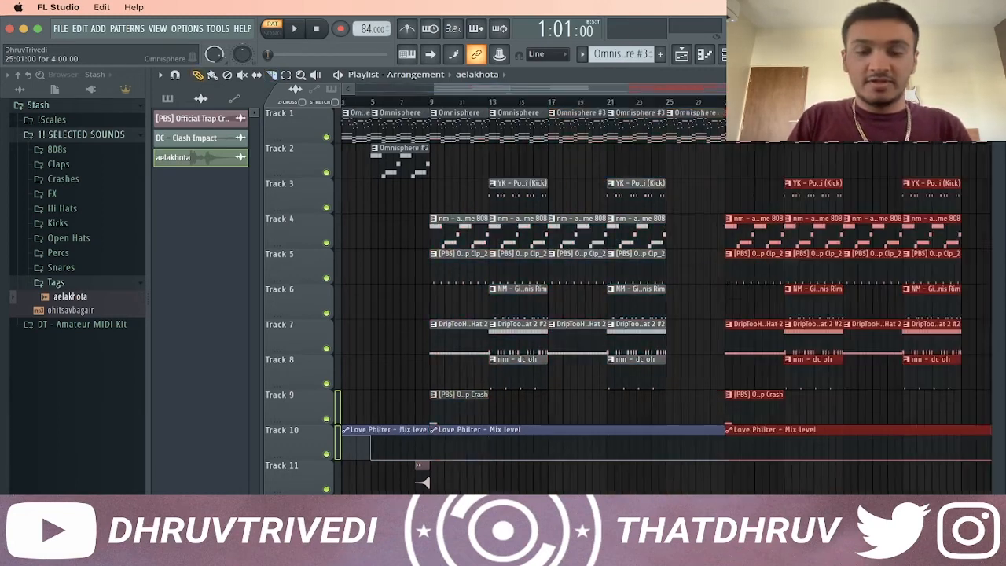
scroll(669, 315, "down", 2)
key("ctrl+d")
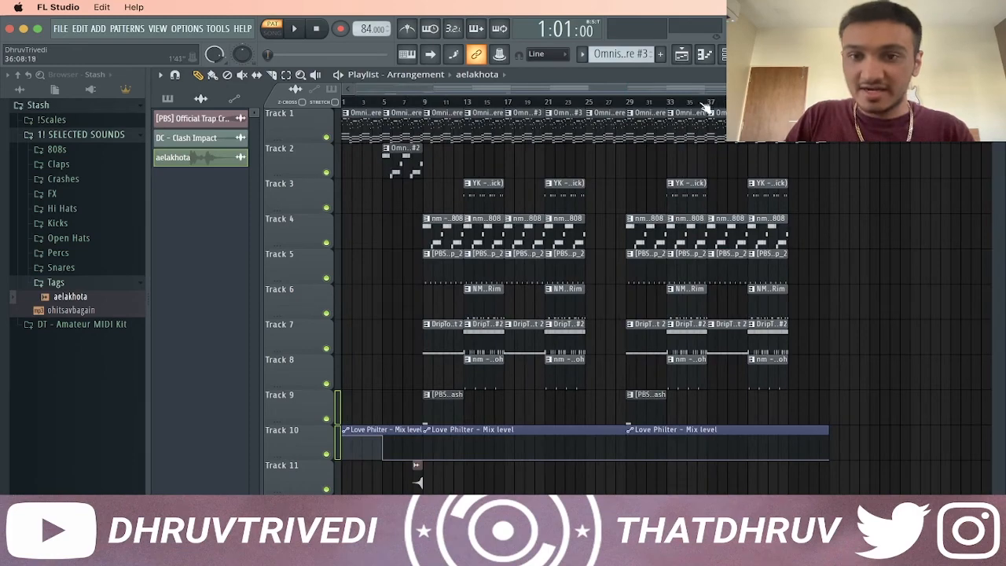
Step: Add one-beat lead-in fragments of the clap and DripTooHard Hi Hat 2 #2 clips immediately before bar 29
scroll(629, 96, "up", 5)
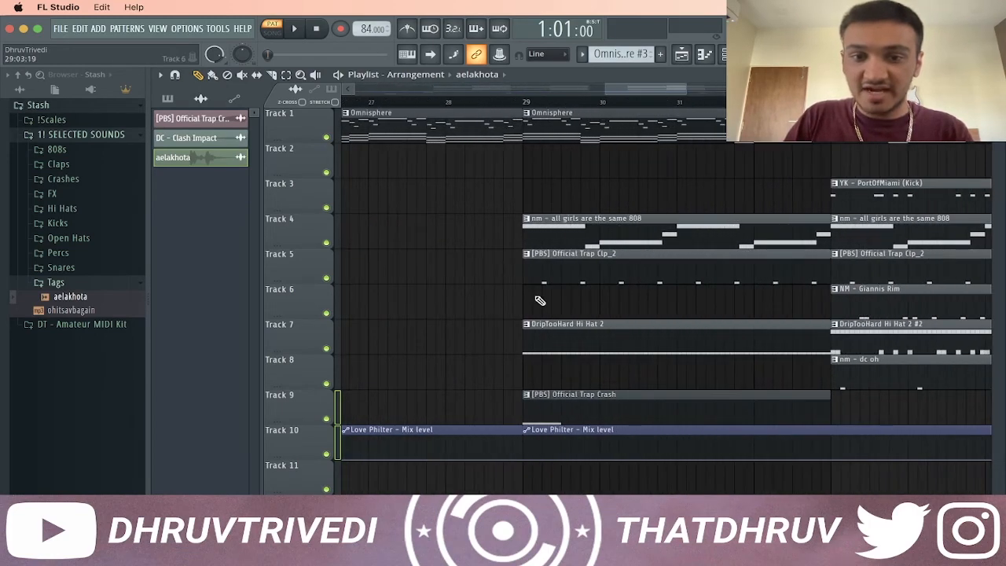
left_click_drag(582, 272, 467, 263)
left_click_drag(401, 265, 690, 265)
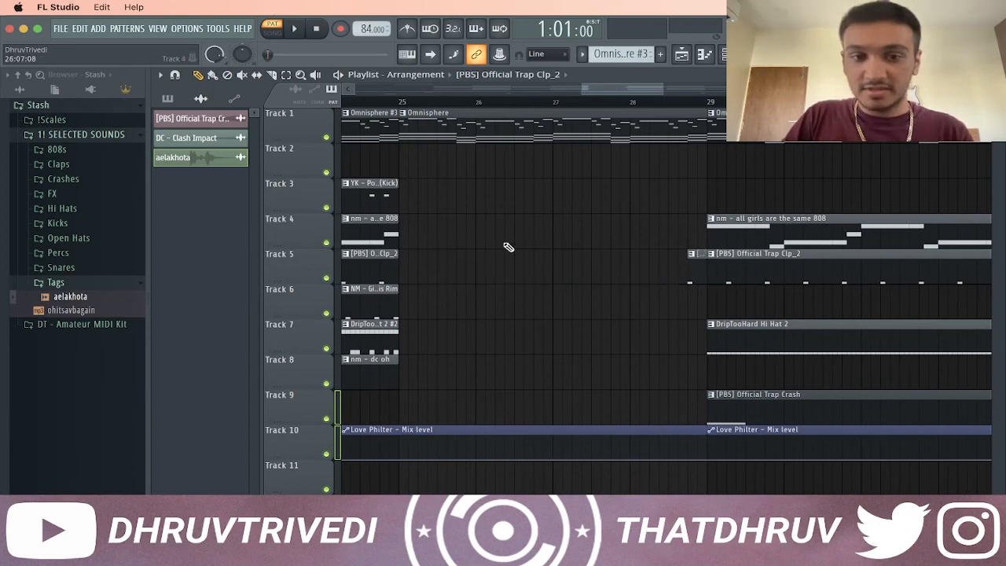
left_click_drag(369, 336, 678, 338)
left_click_drag(401, 334, 688, 334)
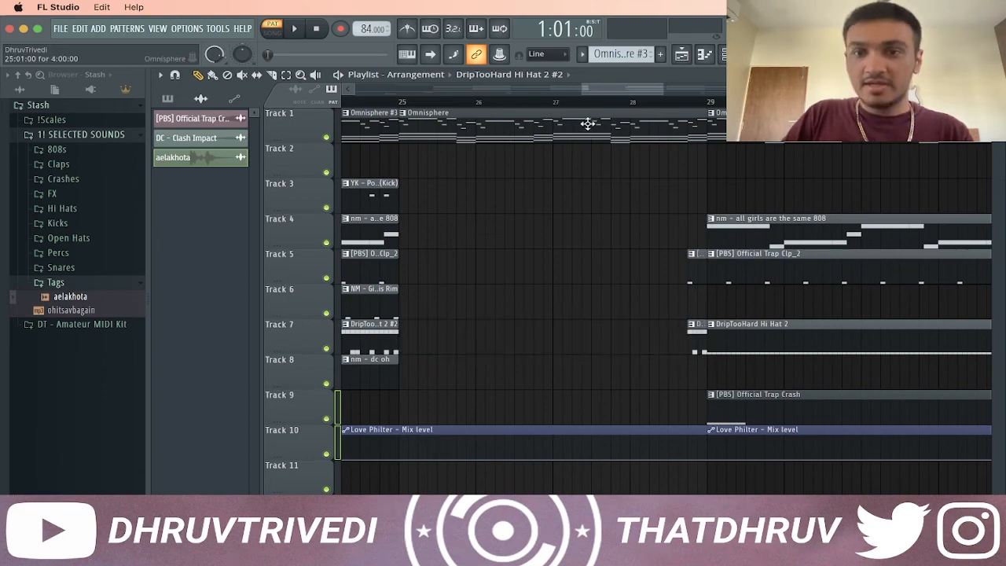
Step: Create an automation clip for the Master track's volume
scroll(598, 102, "down", 8)
scroll(390, 321, "down", 1)
scroll(390, 320, "down", 3)
key("F9")
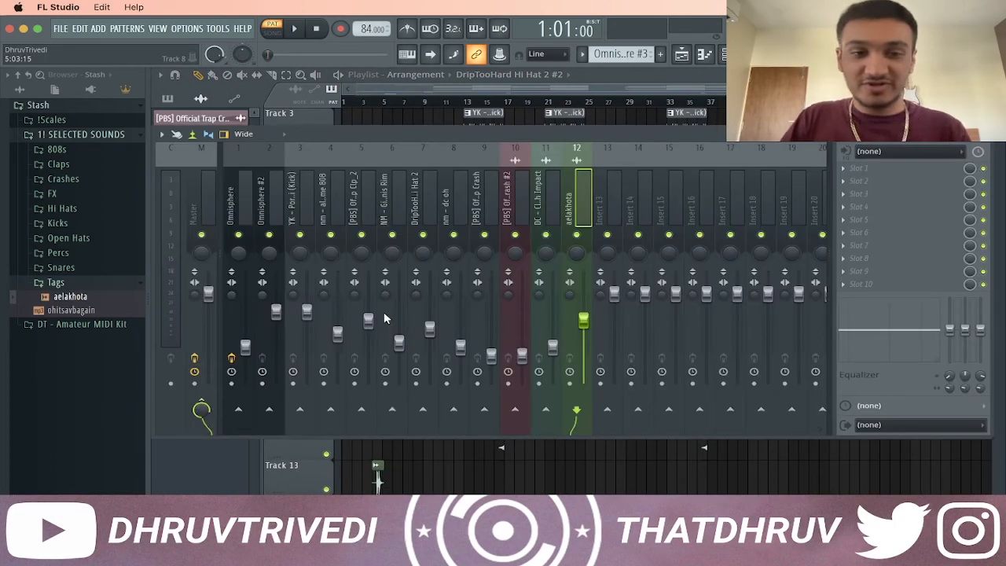
right_click(211, 293)
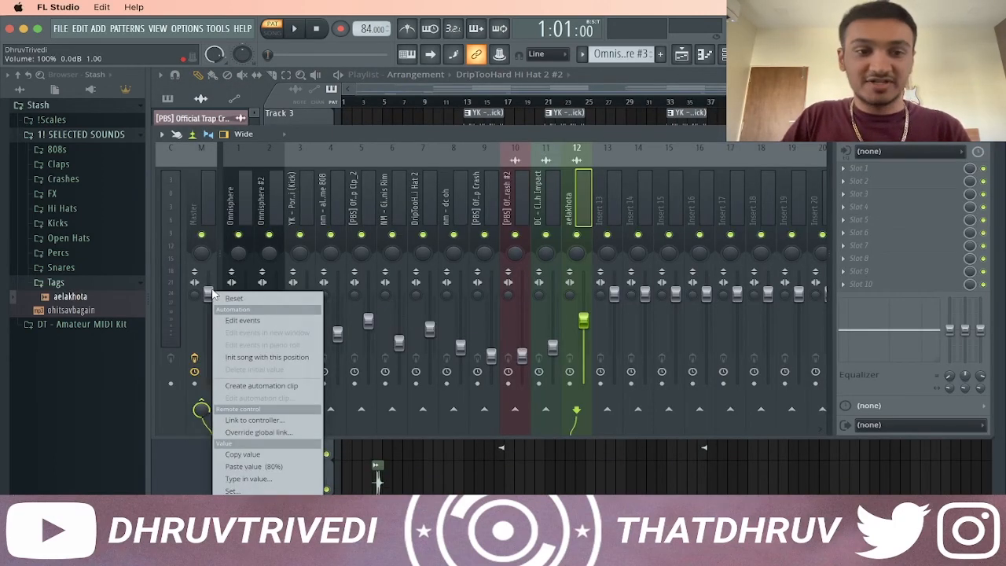
left_click(259, 386)
key("F9")
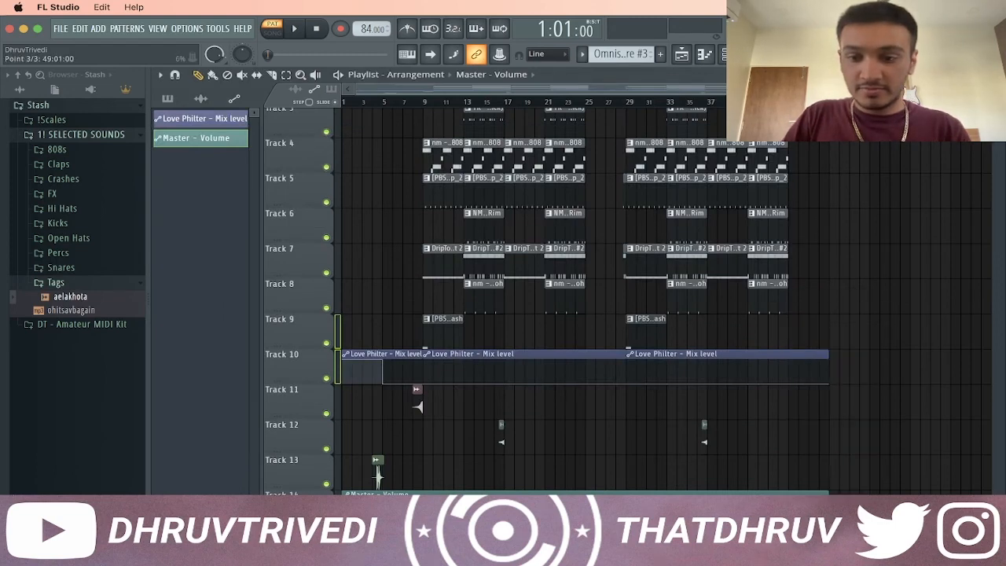
scroll(537, 107, "up", 3)
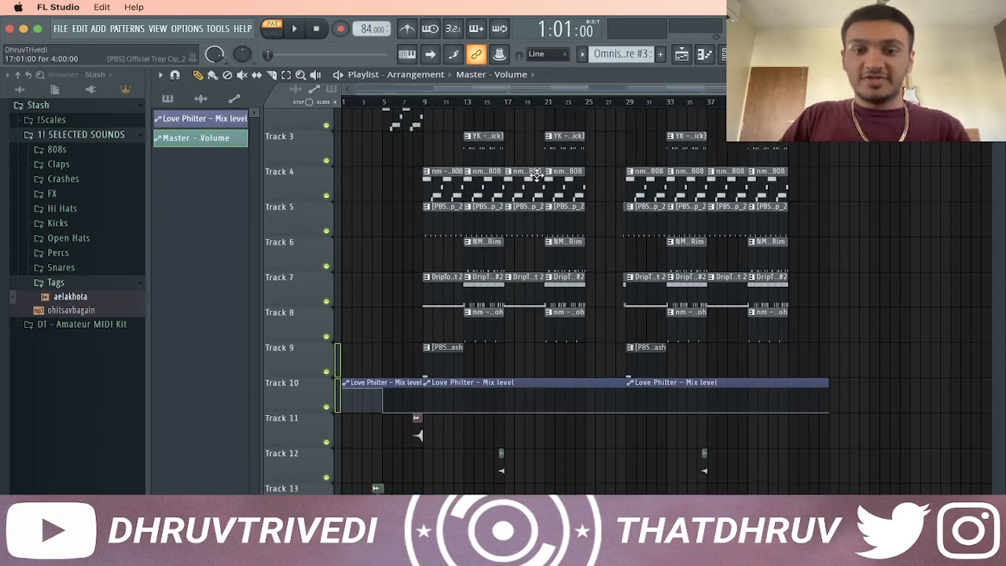